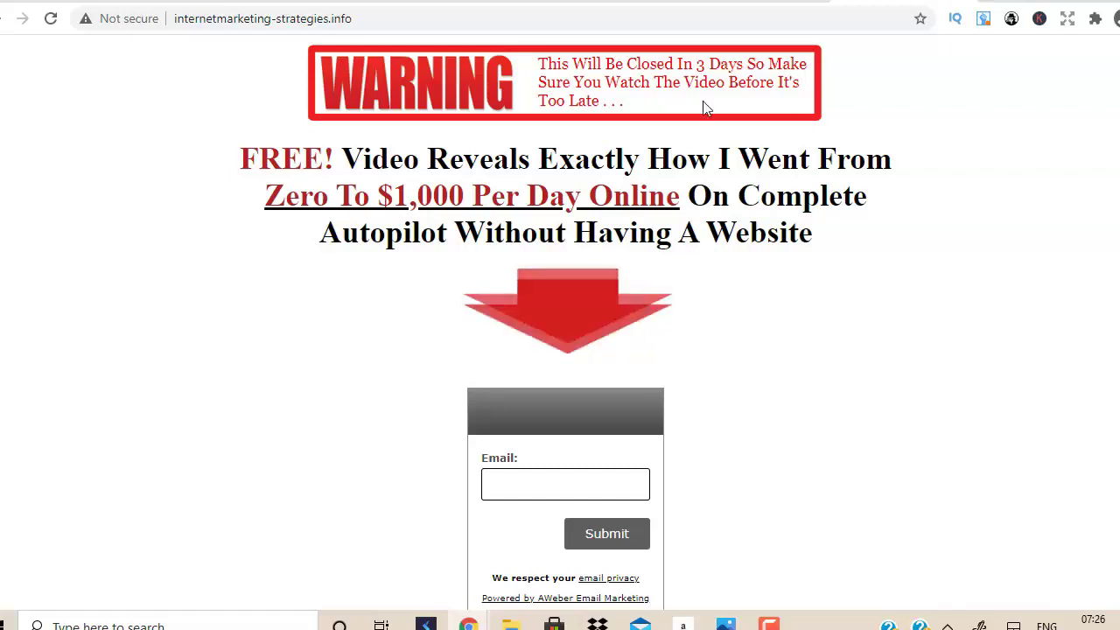
# Switch to the ClickFunnels tab showing the Funnels dashboard.
pyautogui.click(682, 0)
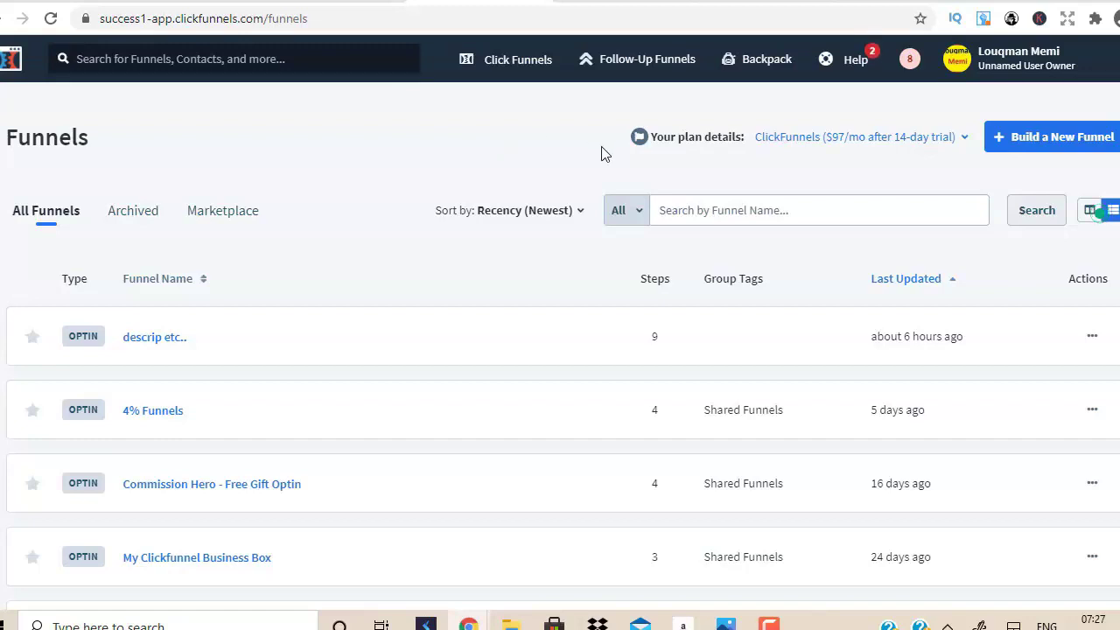
# Build a new Collect Emails funnel named 'testvideo'.
pyautogui.click(1051, 147)
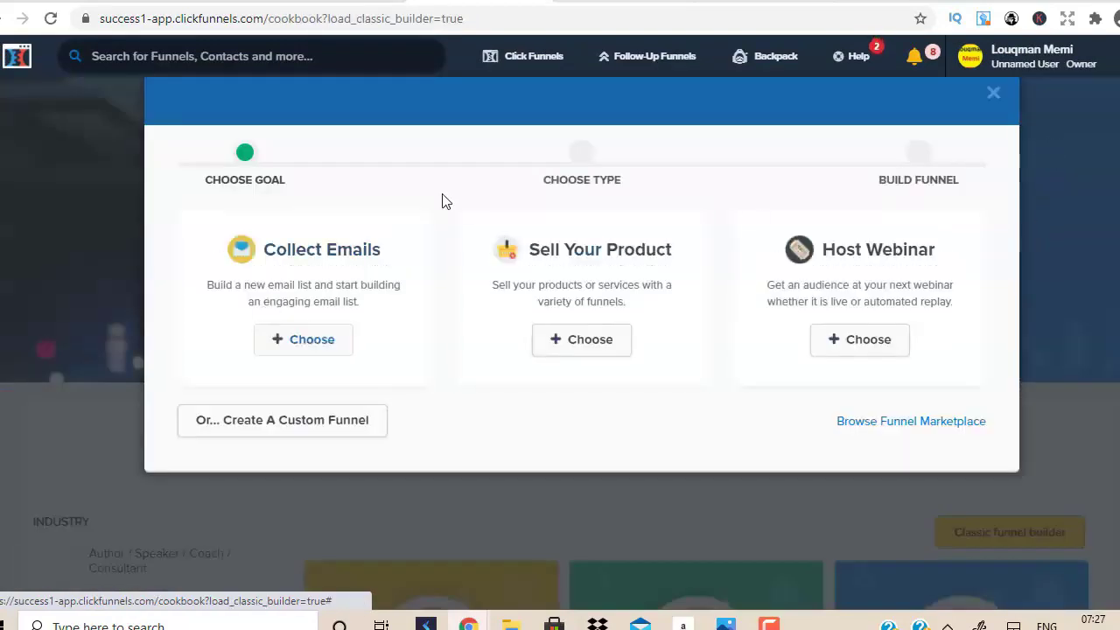
pyautogui.click(314, 349)
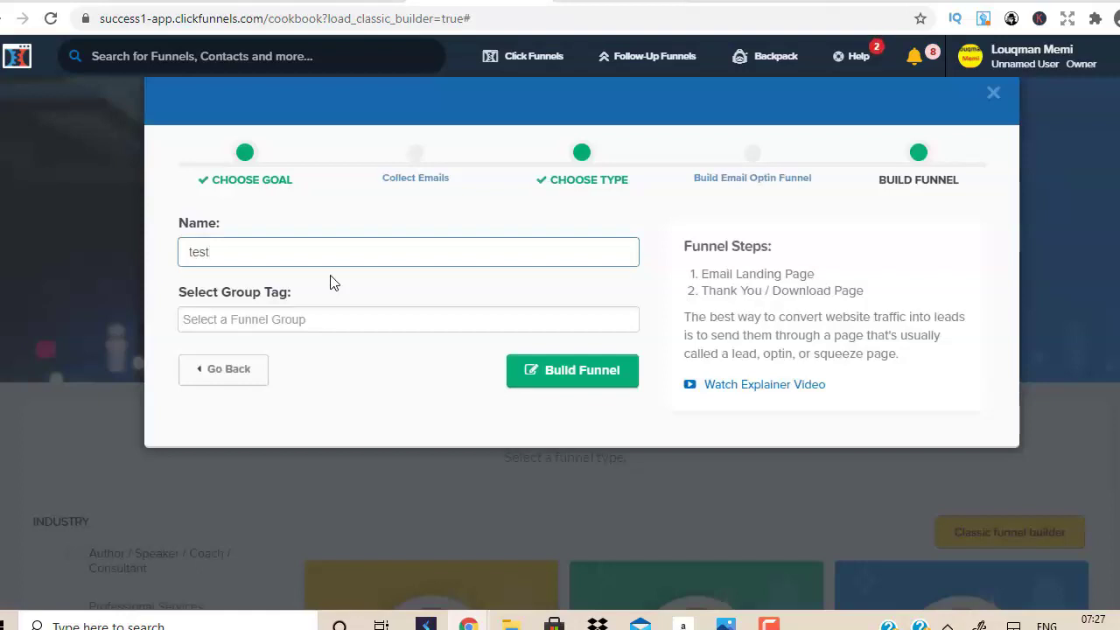
pyautogui.write('testvideo')
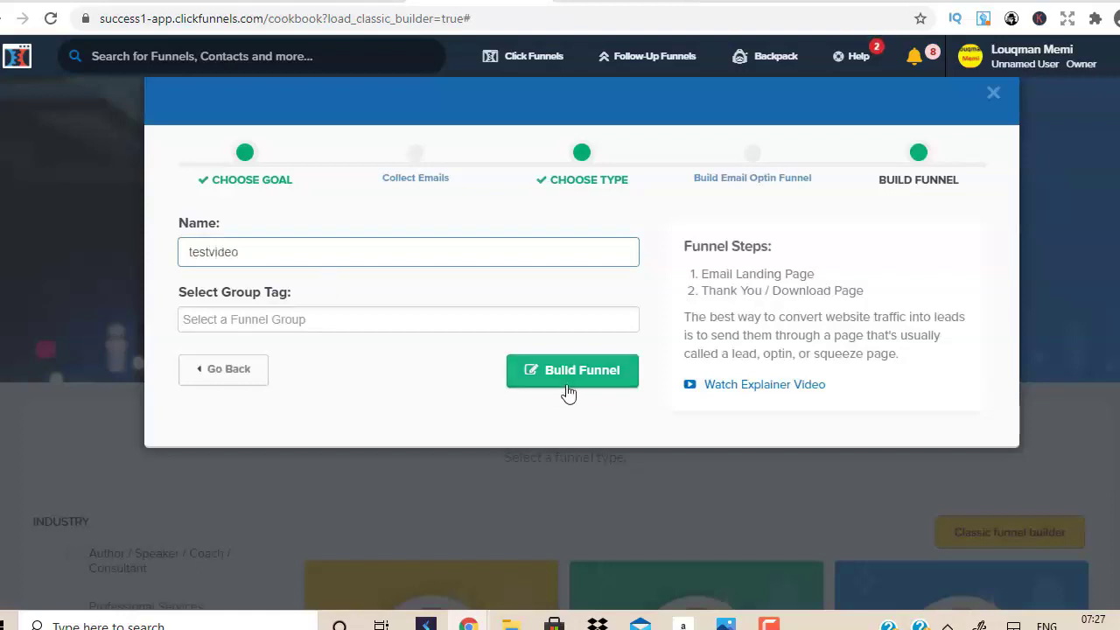
pyautogui.click(569, 393)
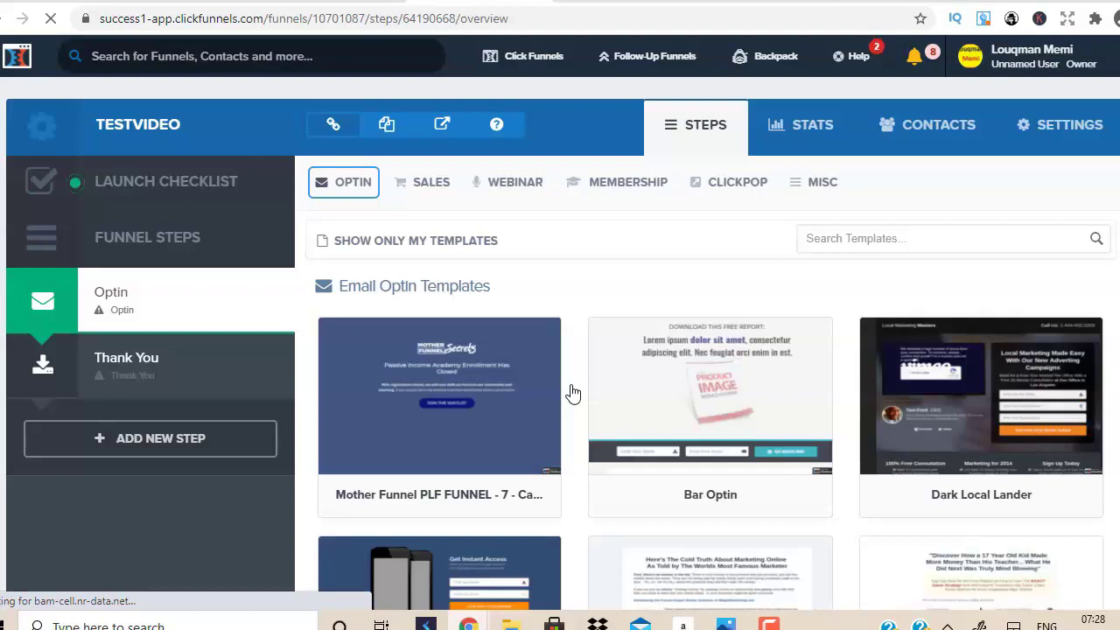
# Browse the Email Optin and Sales Page template galleries.
pyautogui.click(350, 182)
pyautogui.click(359, 226)
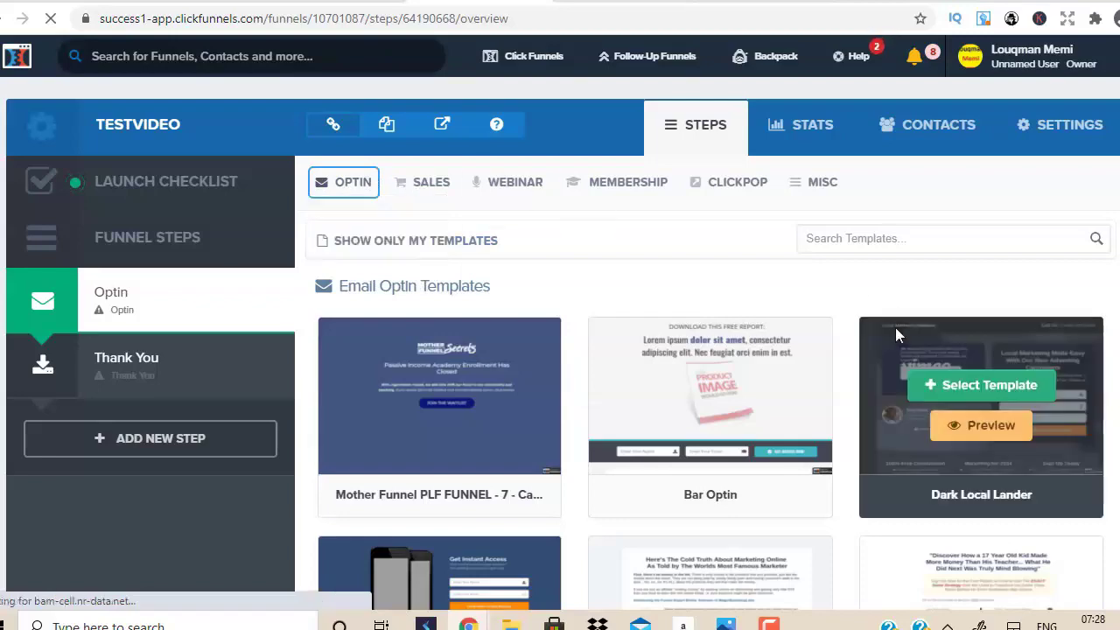
pyautogui.scroll(-20, 710, 350)
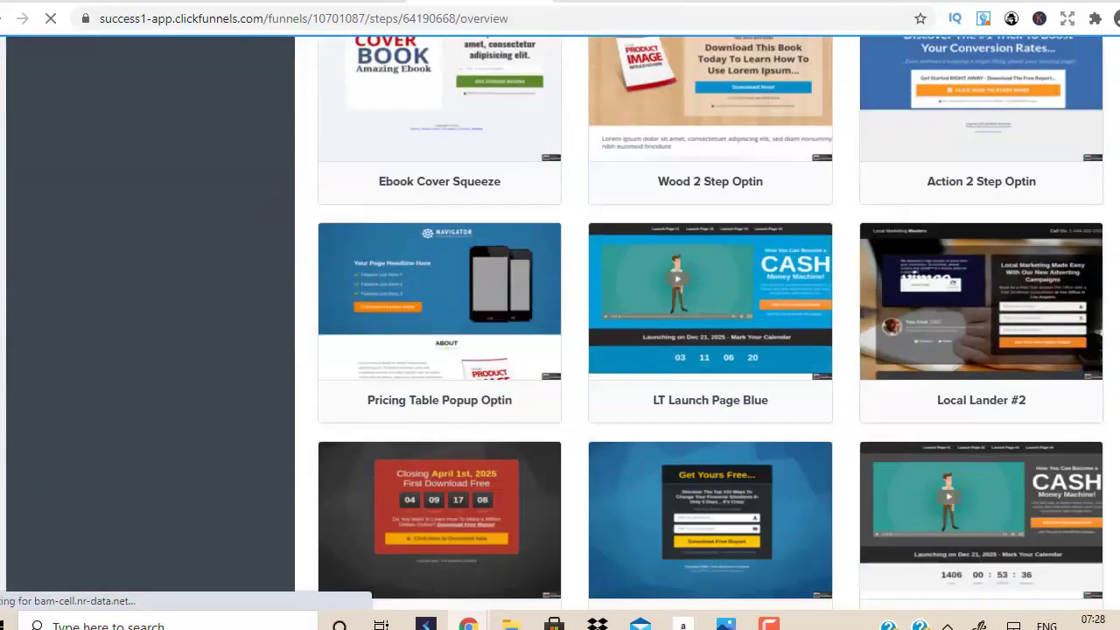
pyautogui.scroll(-20, 711, 323)
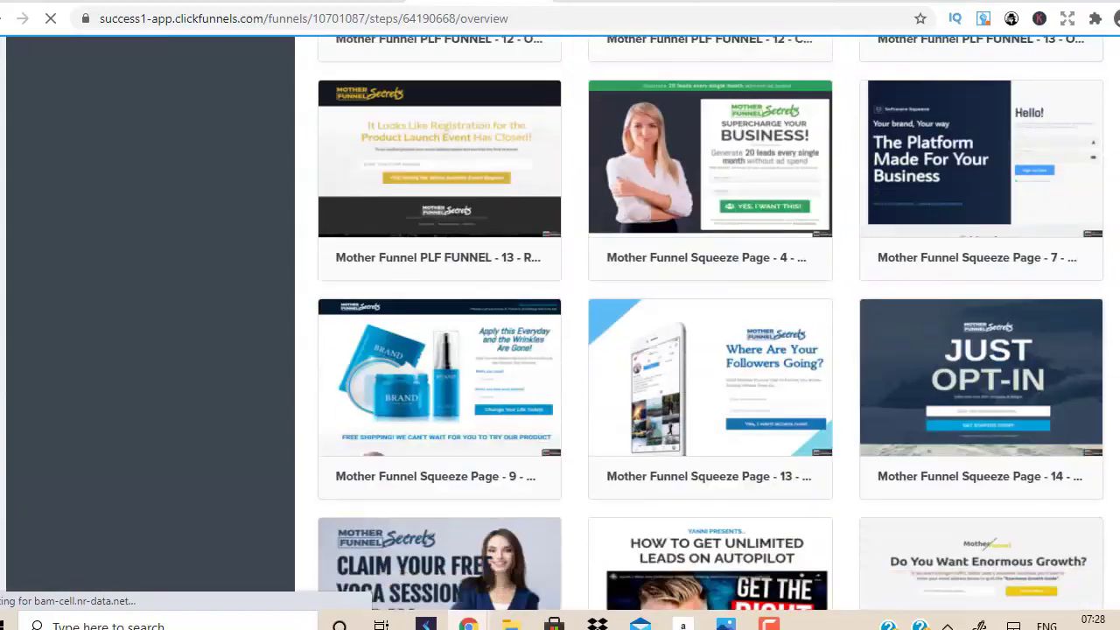
pyautogui.scroll(20, 711, 350)
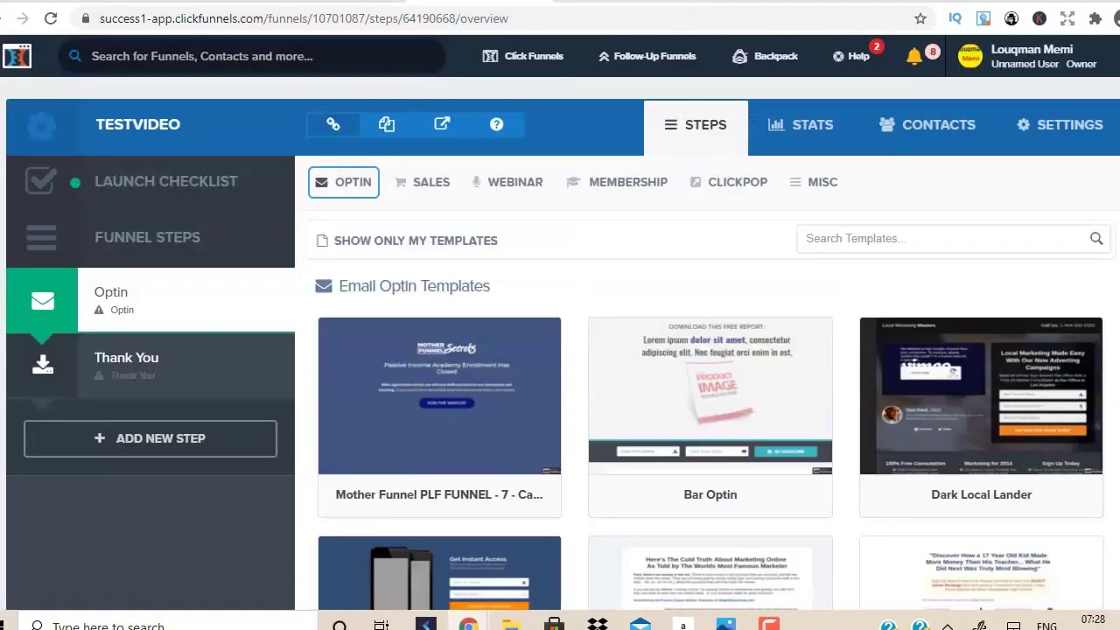
pyautogui.click(433, 193)
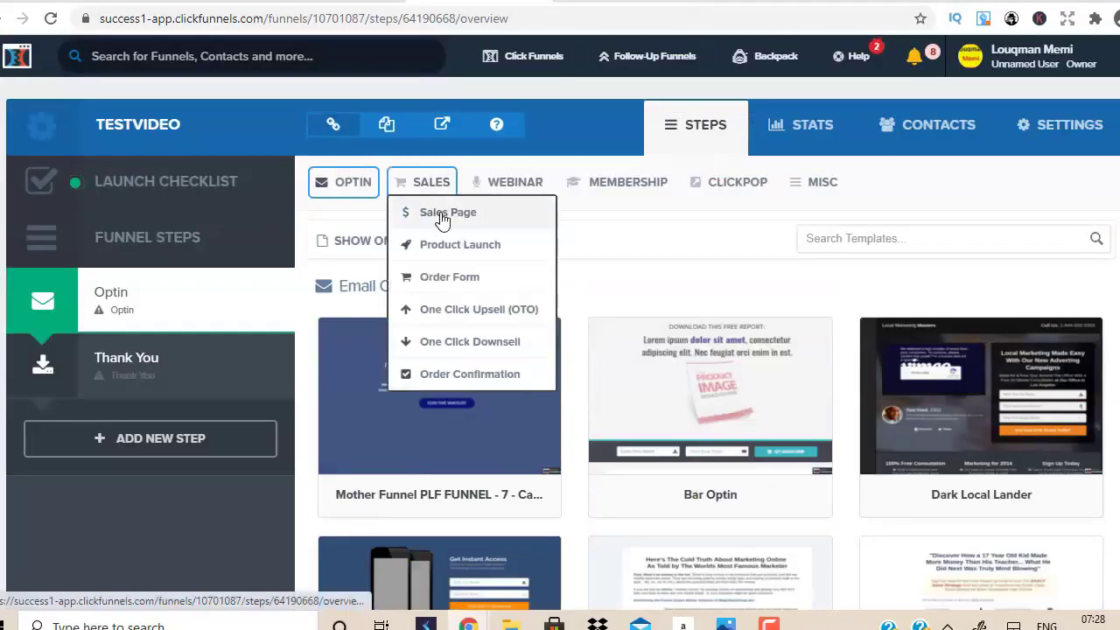
pyautogui.click(442, 215)
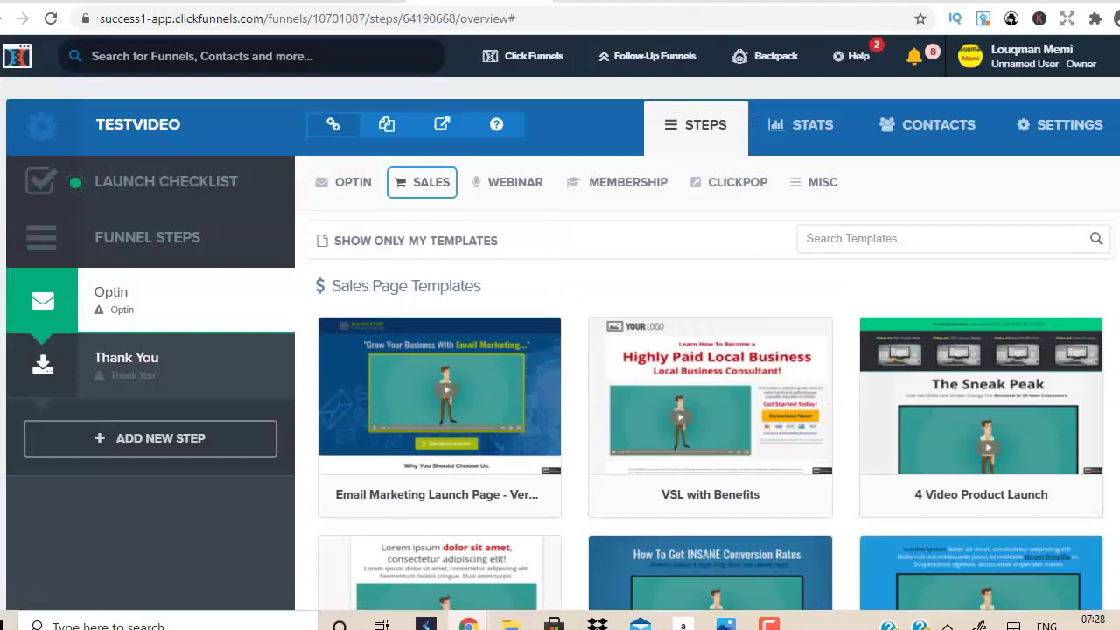
pyautogui.scroll(-4, 749, 234)
pyautogui.scroll(-12, 710, 323)
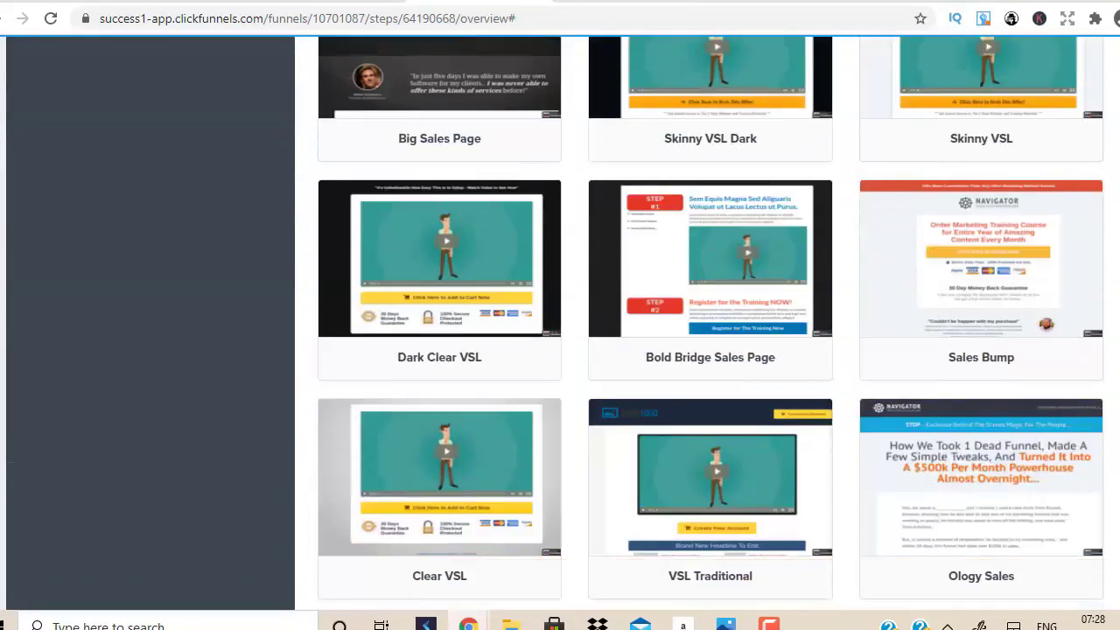
pyautogui.scroll(-7, 711, 350)
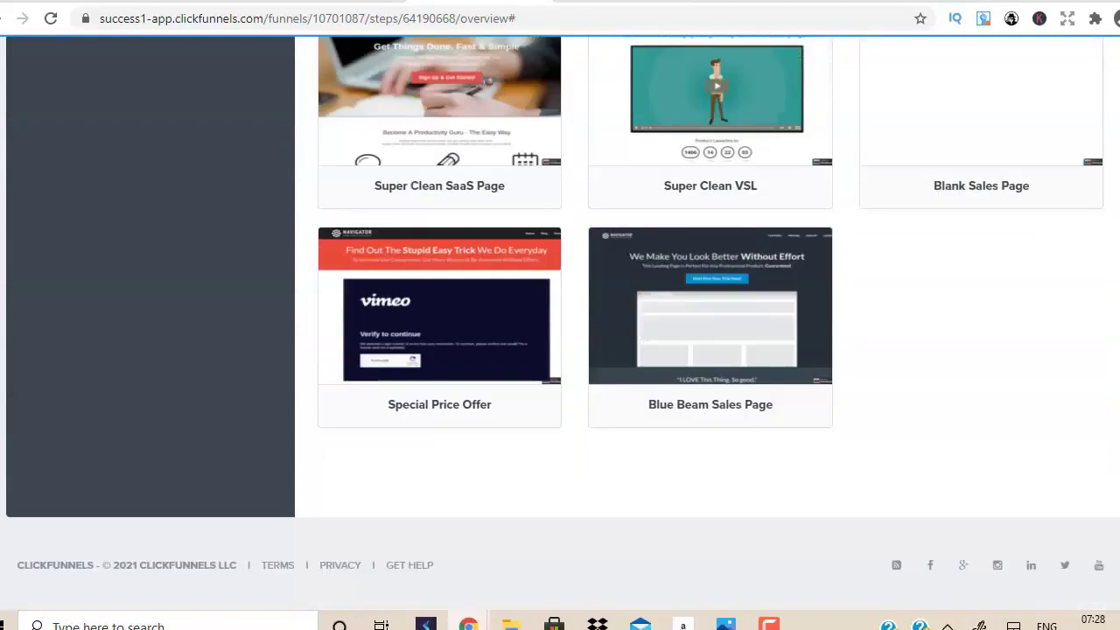
pyautogui.scroll(20, 711, 350)
# Select the WARNING-headlined Mother Funnel Vintage Squeeze 5 template for the optin page.
pyautogui.click(425, 182)
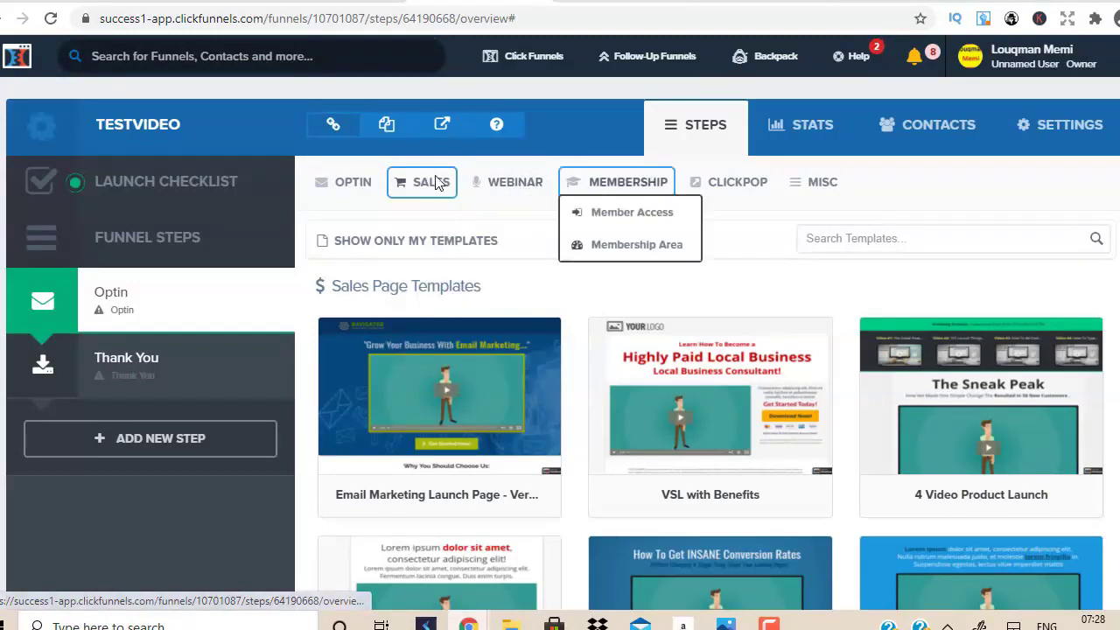
pyautogui.moveTo(315, 193)
pyautogui.click(362, 226)
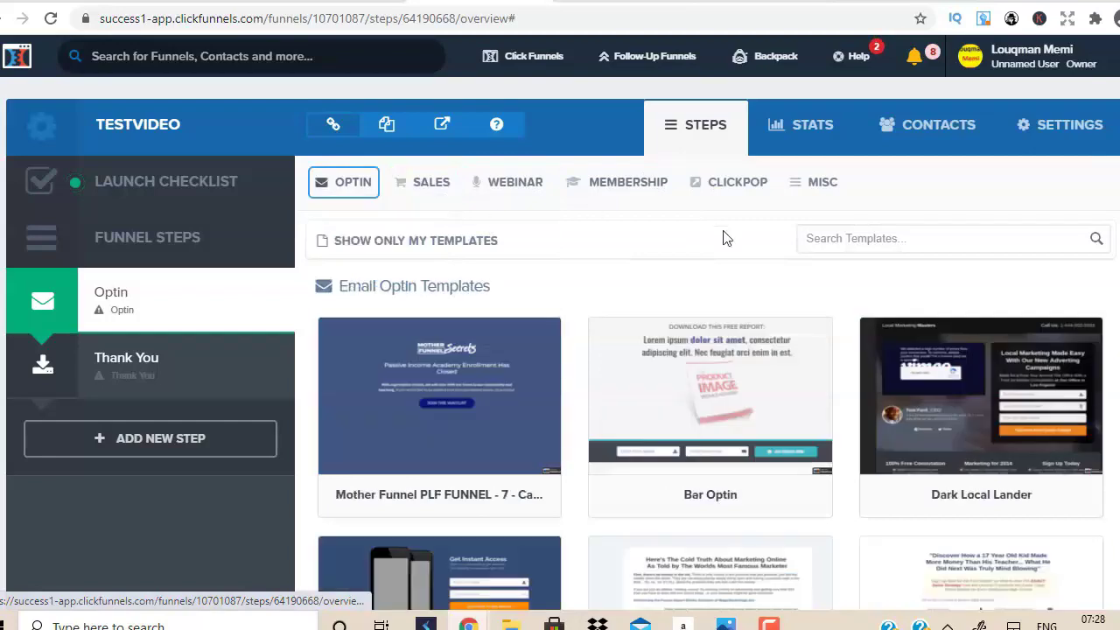
pyautogui.scroll(-8, 700, 350)
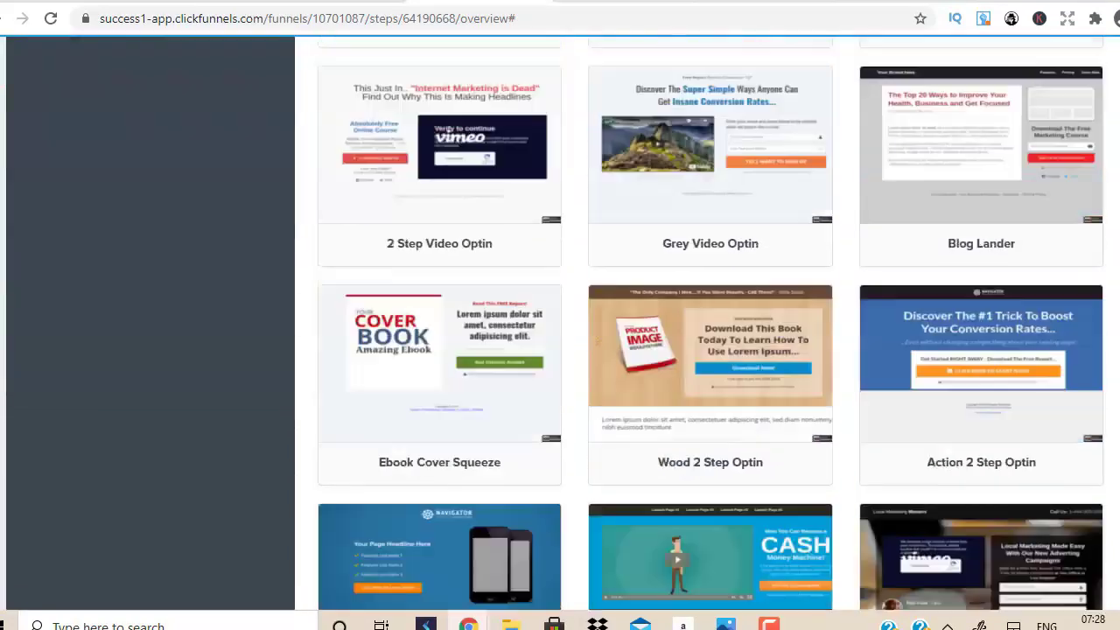
pyautogui.scroll(-15, 709, 350)
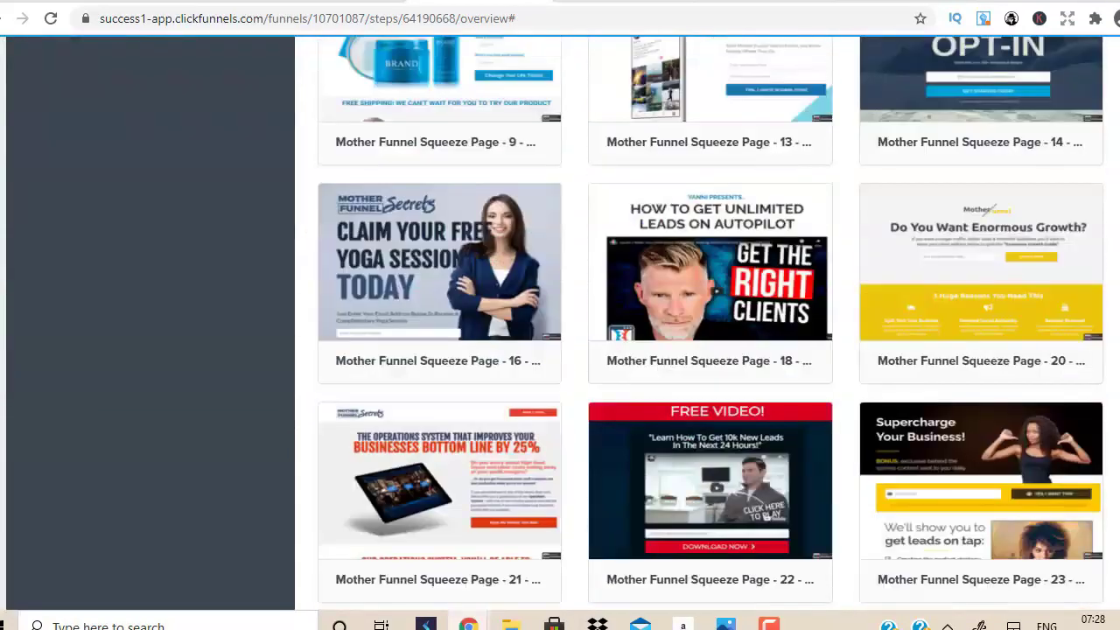
pyautogui.scroll(-15, 710, 350)
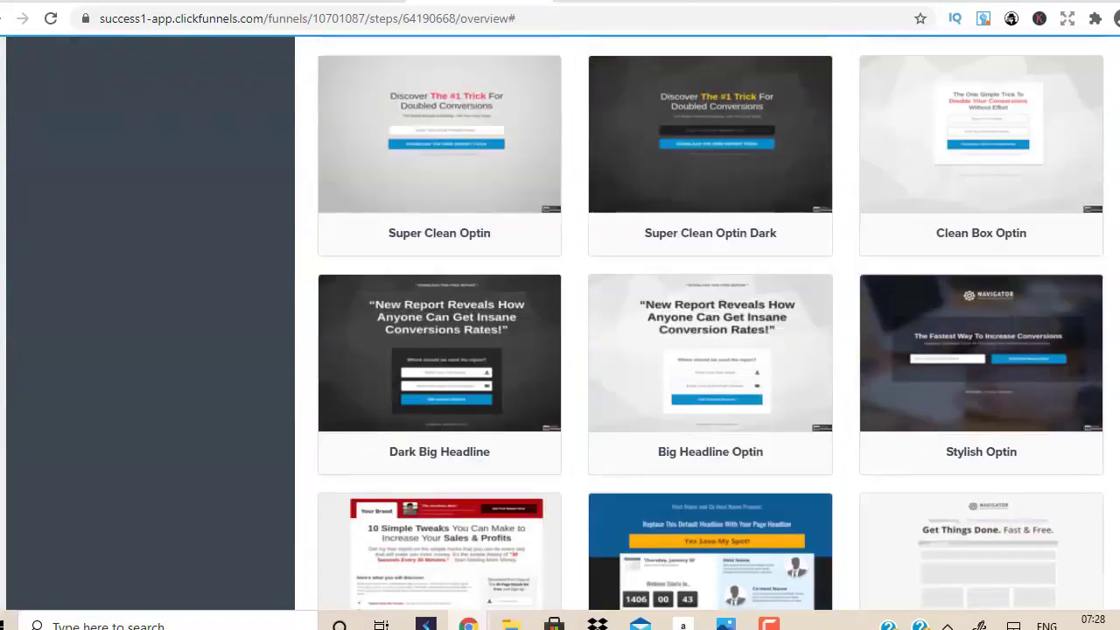
pyautogui.scroll(-7, 569, 506)
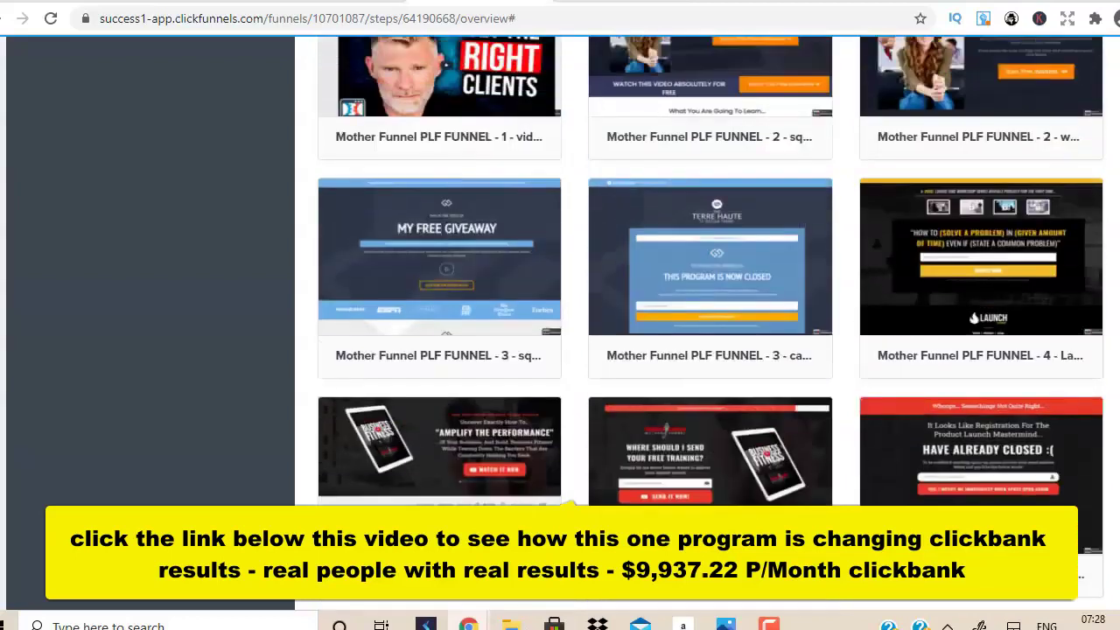
pyautogui.scroll(-20, 568, 504)
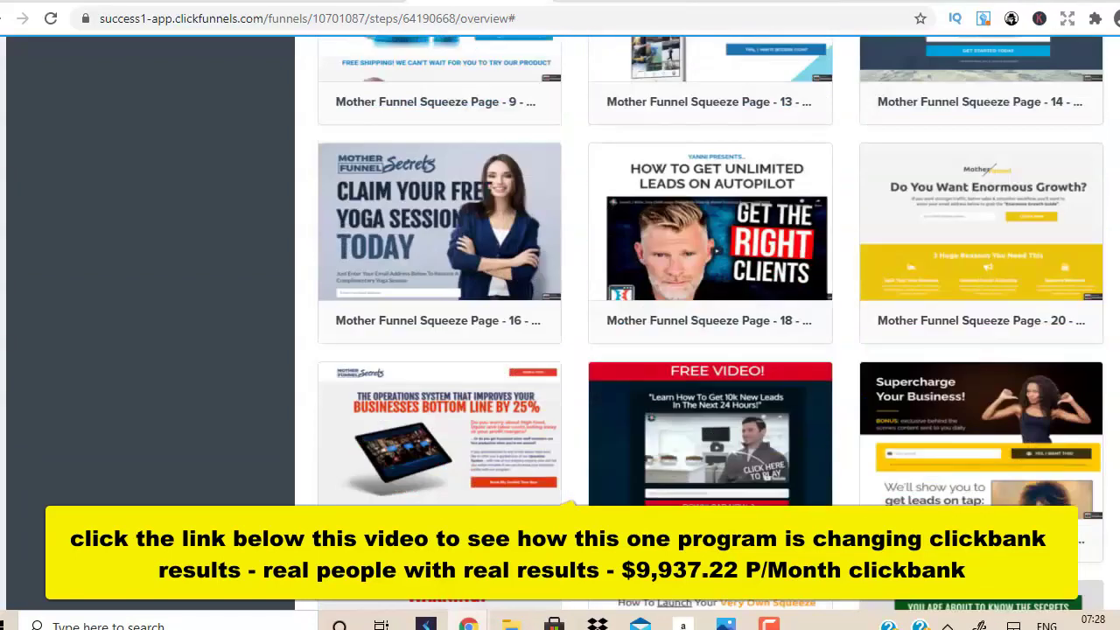
pyautogui.scroll(-12, 569, 505)
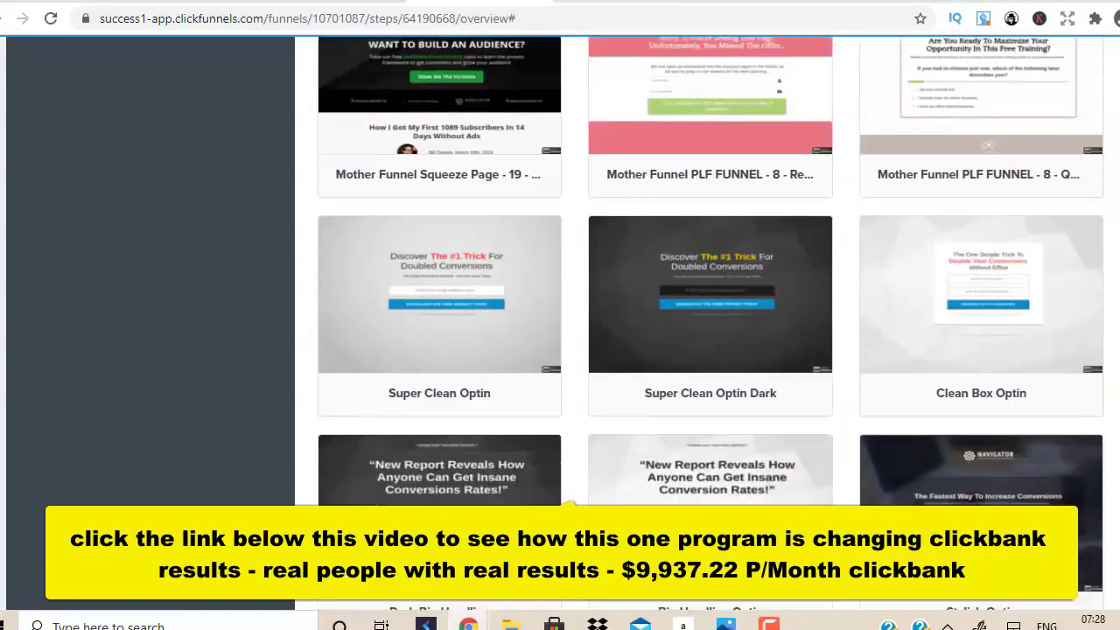
pyautogui.scroll(-8, 569, 505)
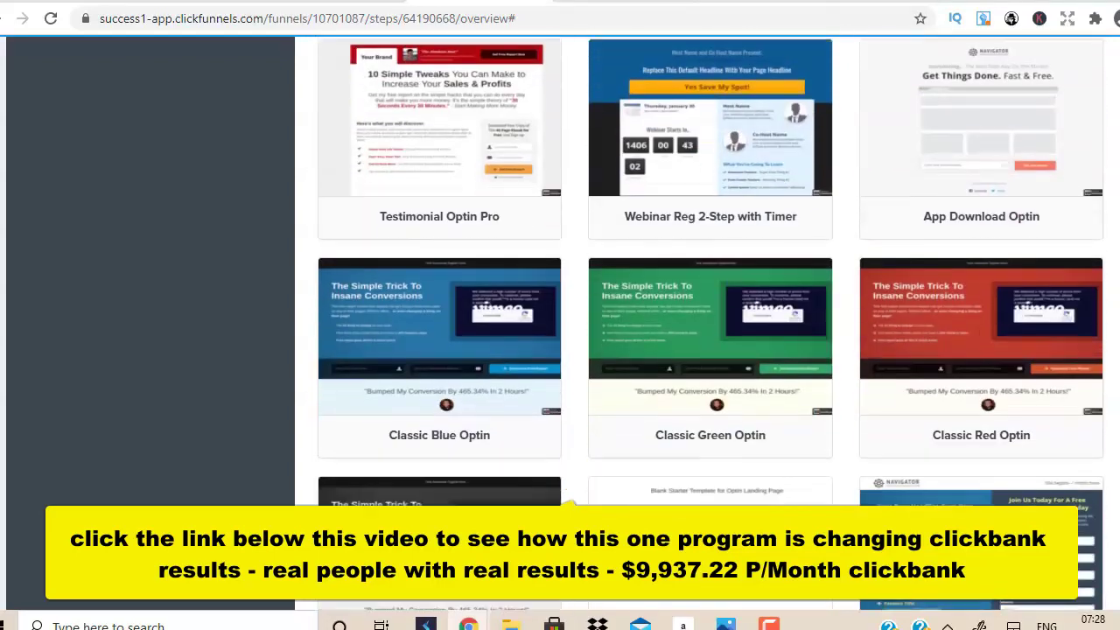
pyautogui.scroll(10, 568, 504)
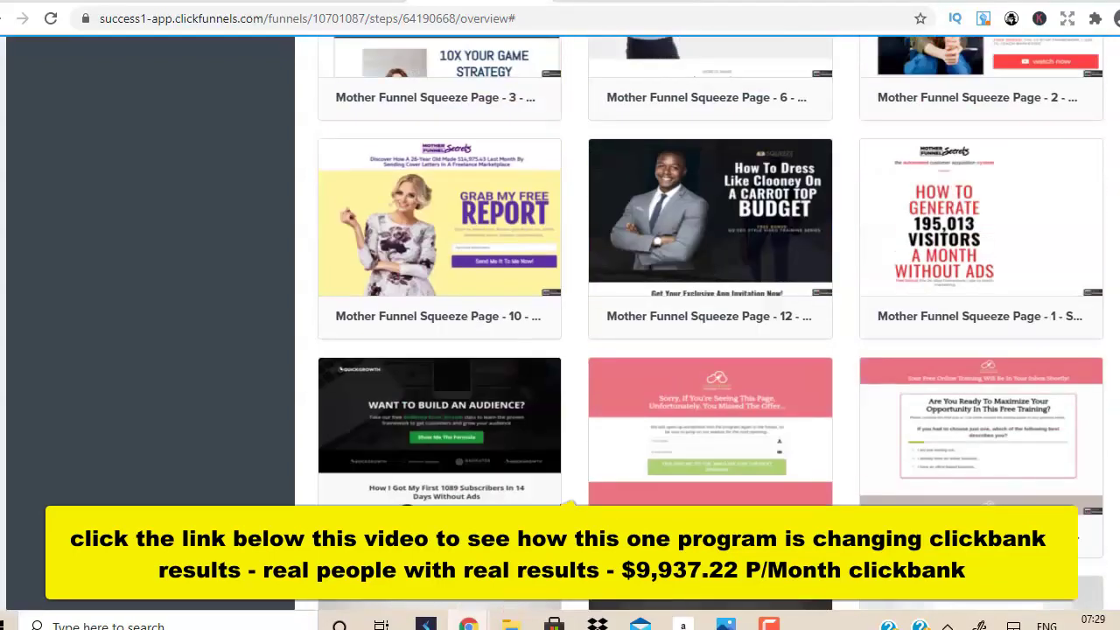
pyautogui.scroll(-5, 569, 505)
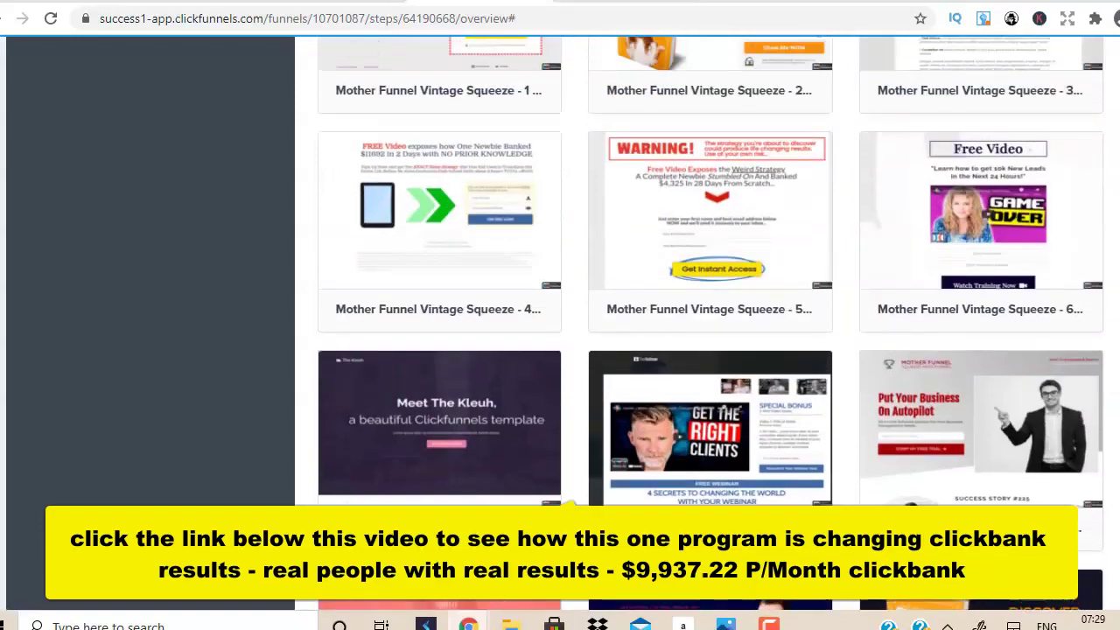
pyautogui.scroll(3, 568, 505)
pyautogui.scroll(-3, 569, 505)
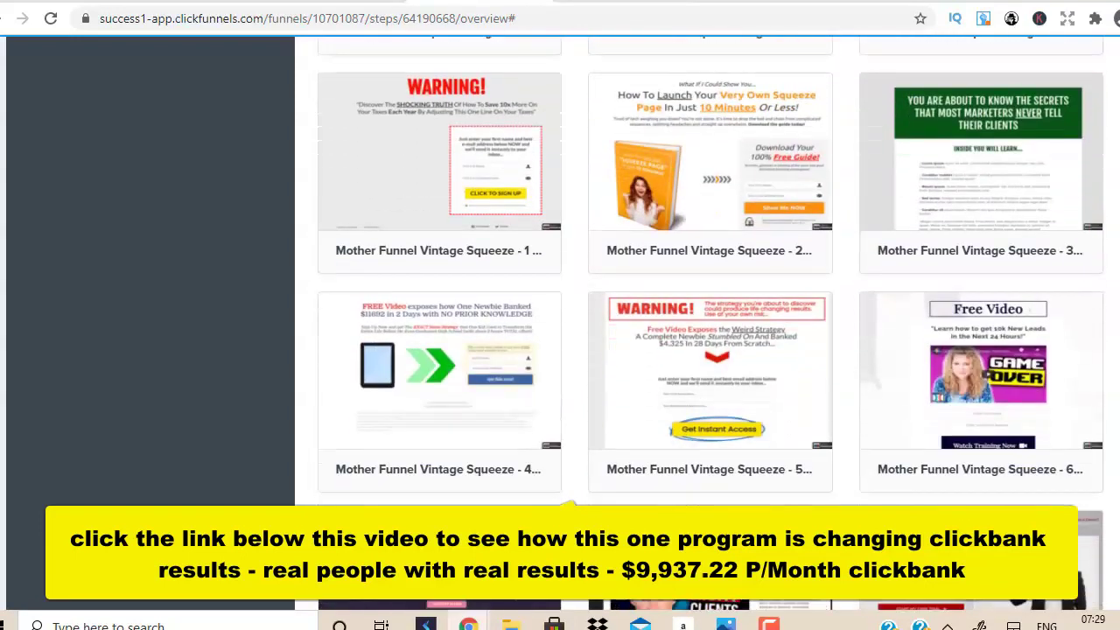
pyautogui.moveTo(683, 359)
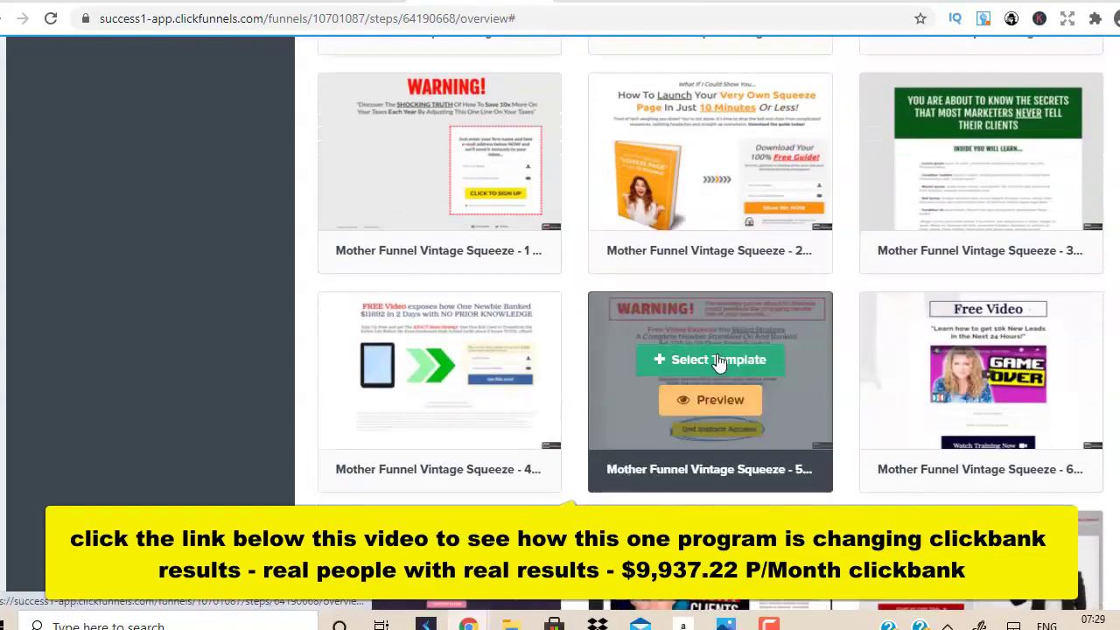
pyautogui.click(715, 359)
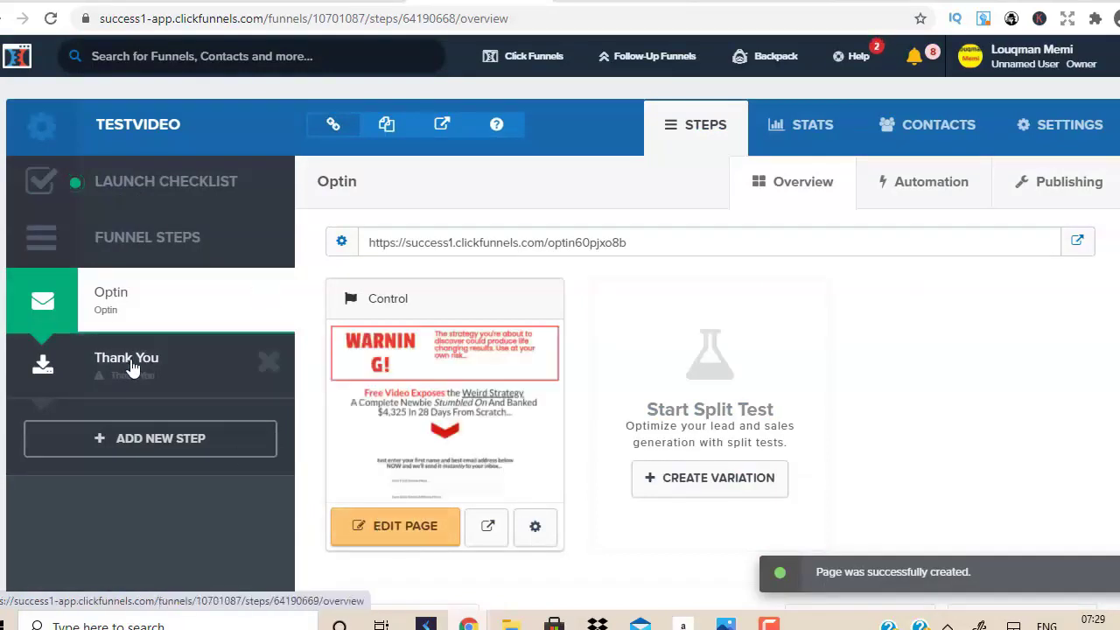
# Delete the Thank You step and open the Optin page in the editor.
pyautogui.click(269, 364)
pyautogui.click(663, 138)
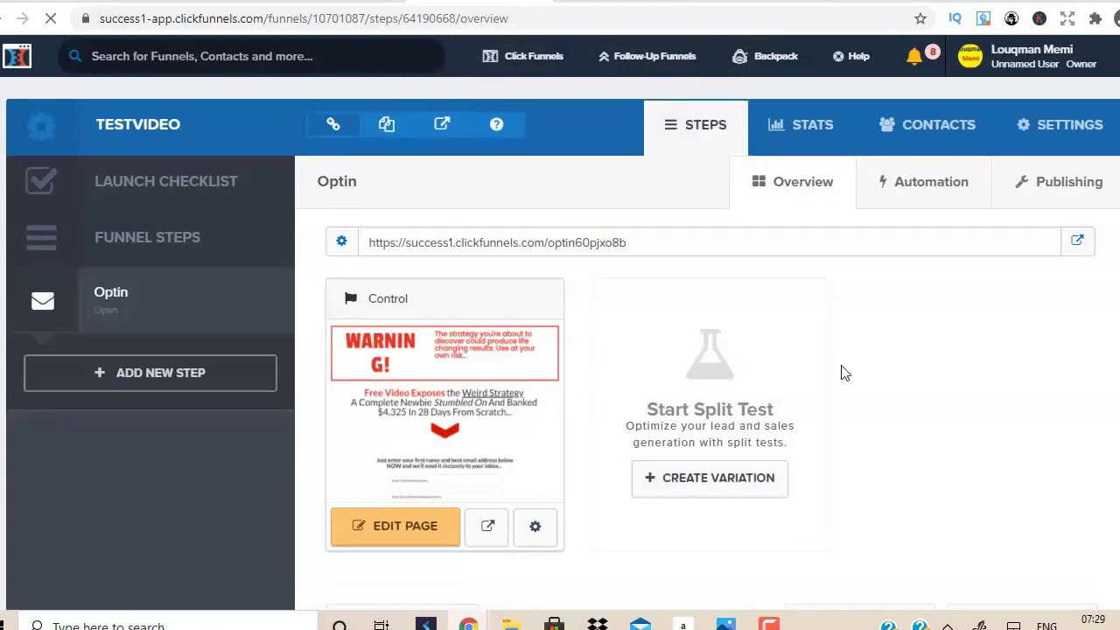
pyautogui.click(423, 526)
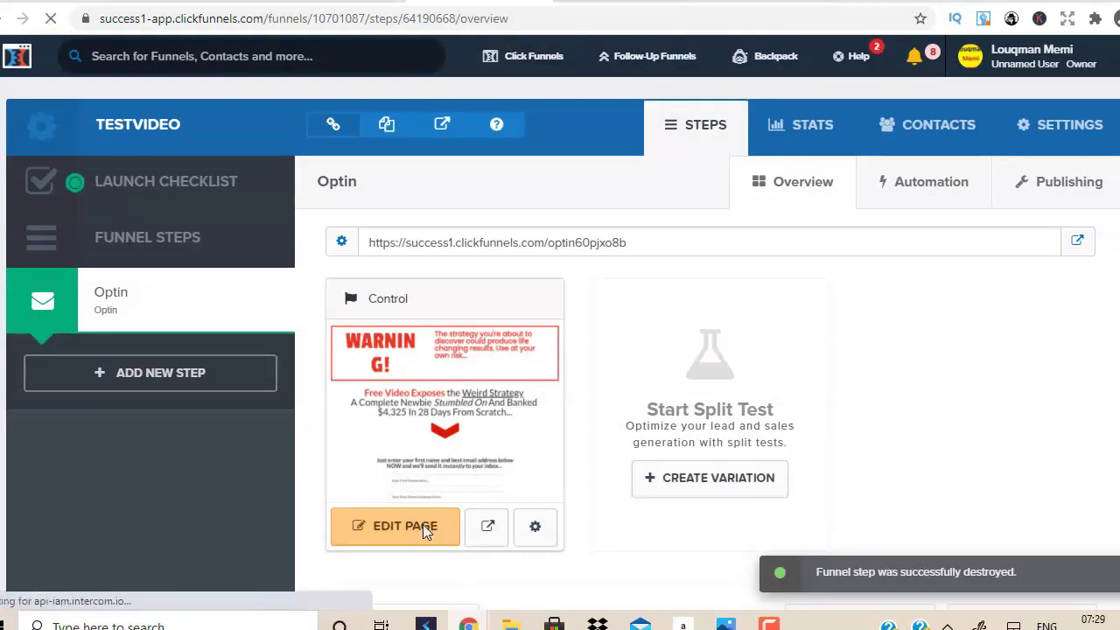
pyautogui.rightClick(423, 525)
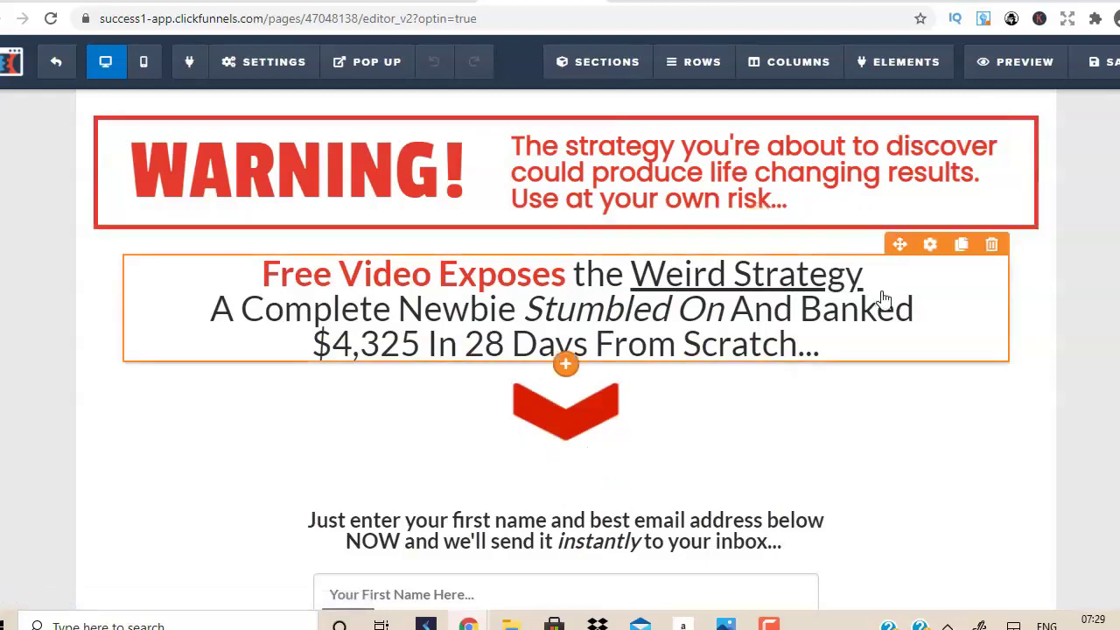
# Click into the optin headline text, then switch to the ClickBank Marketplace tab.
pyautogui.click(800, 348)
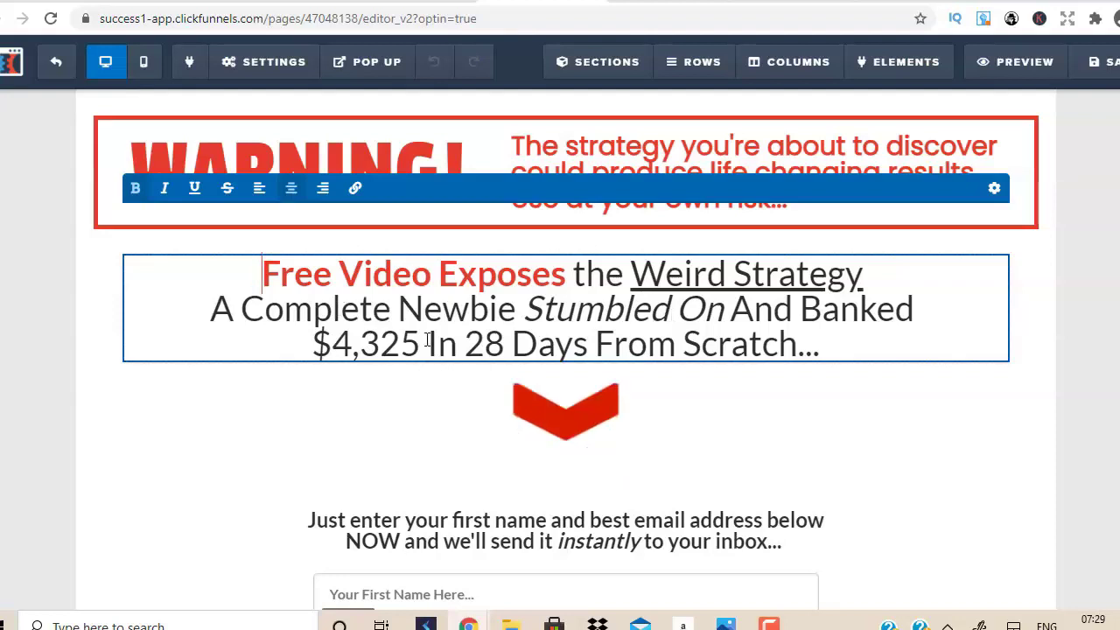
pyautogui.click(797, 347)
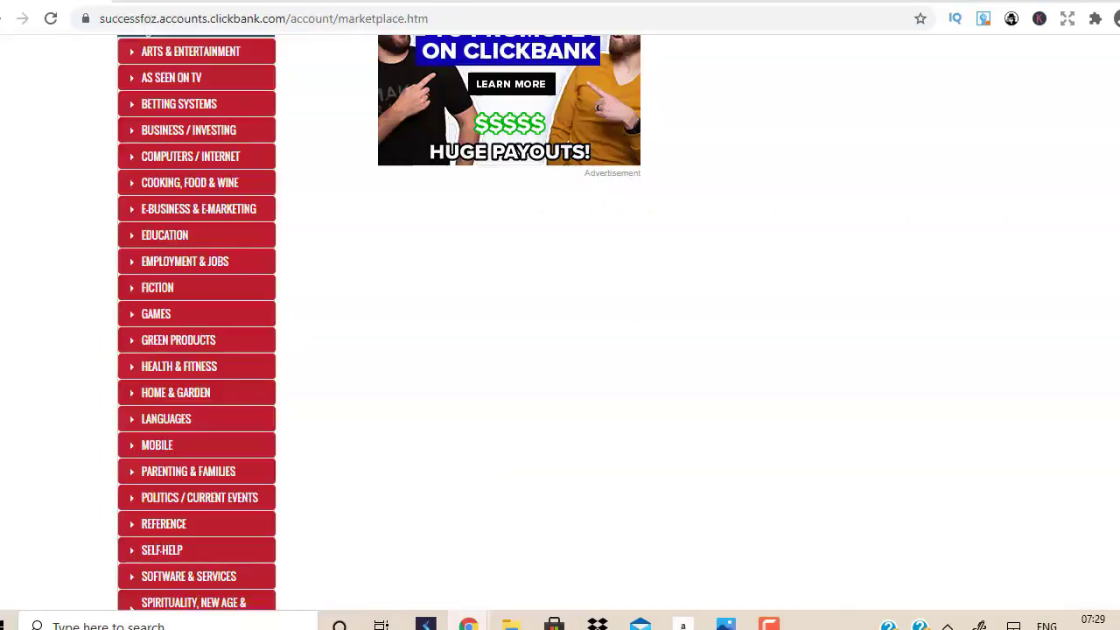
pyautogui.click(88, 3)
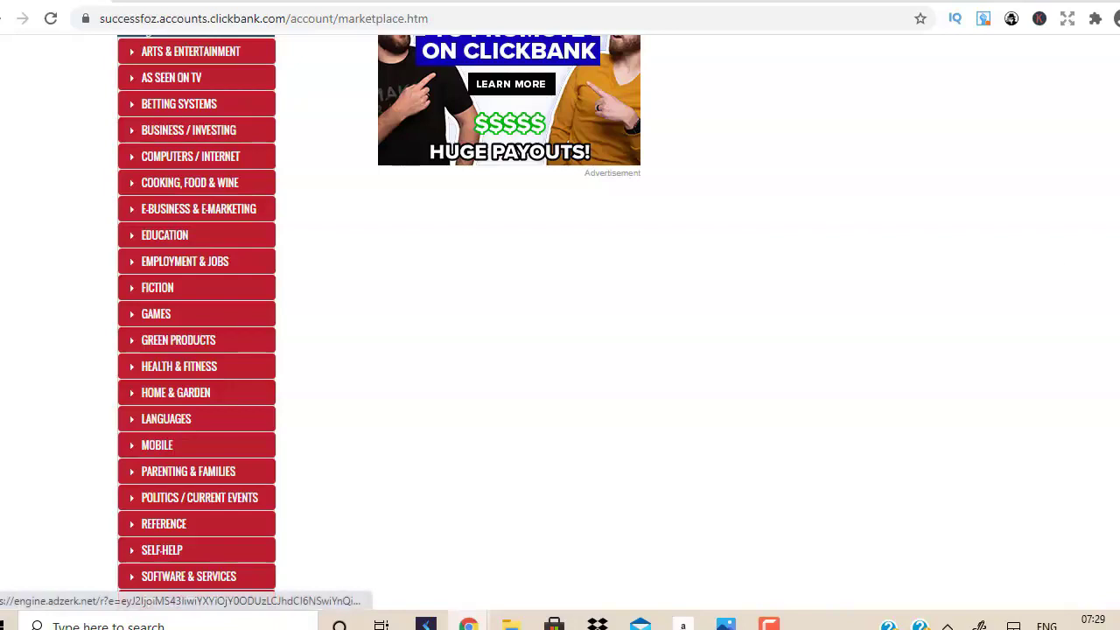
# Copy the Click Wealth System sales headline from E-business & E-marketing, then select the opt-in headline.
pyautogui.click(142, 214)
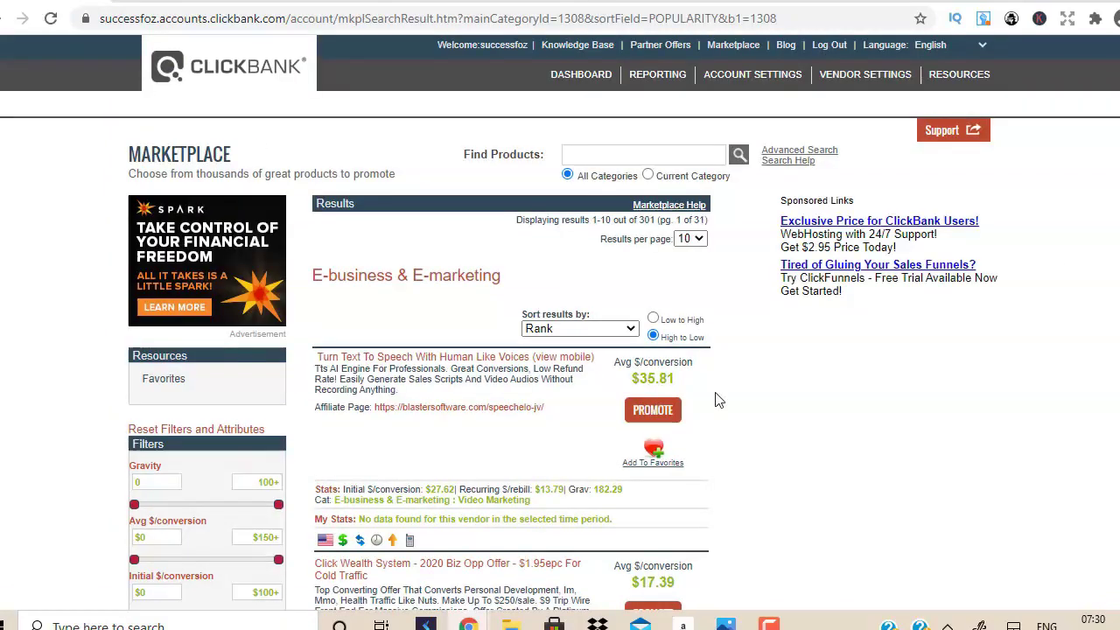
pyautogui.scroll(-2, 715, 400)
pyautogui.scroll(-3, 714, 400)
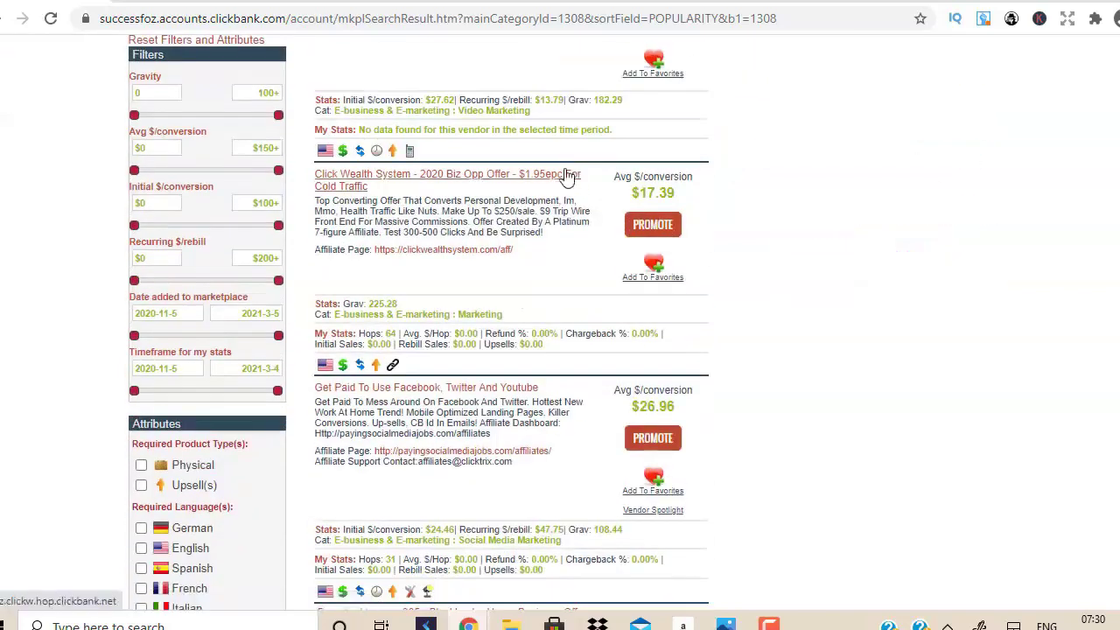
pyautogui.click(442, 186)
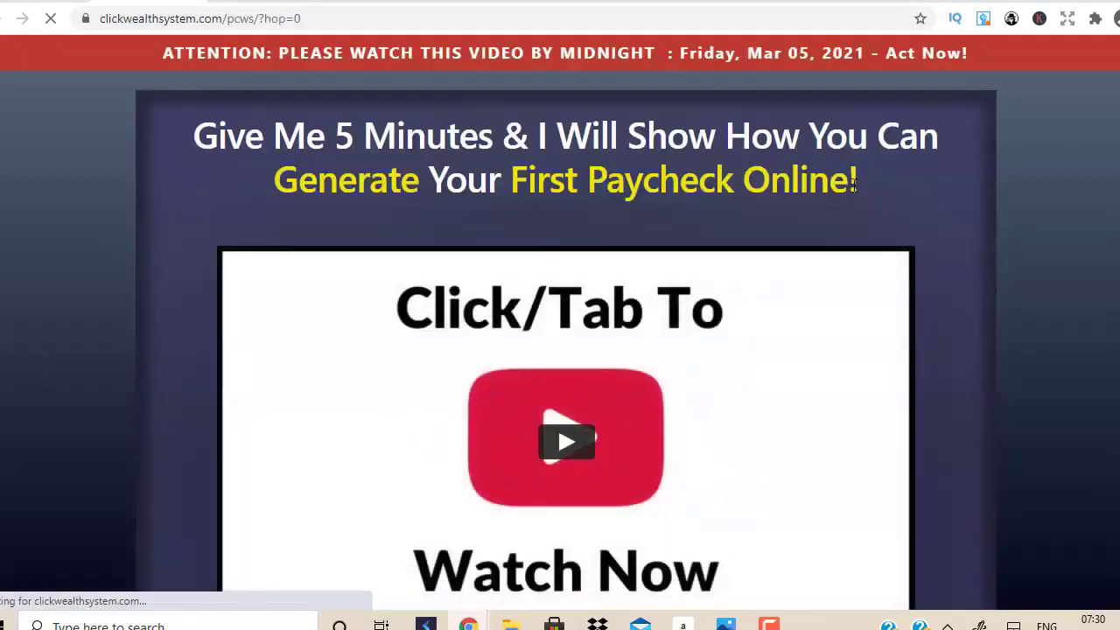
pyautogui.moveTo(887, 179); pyautogui.dragTo(184, 142)
pyautogui.hotkey('ctrl', 'c')
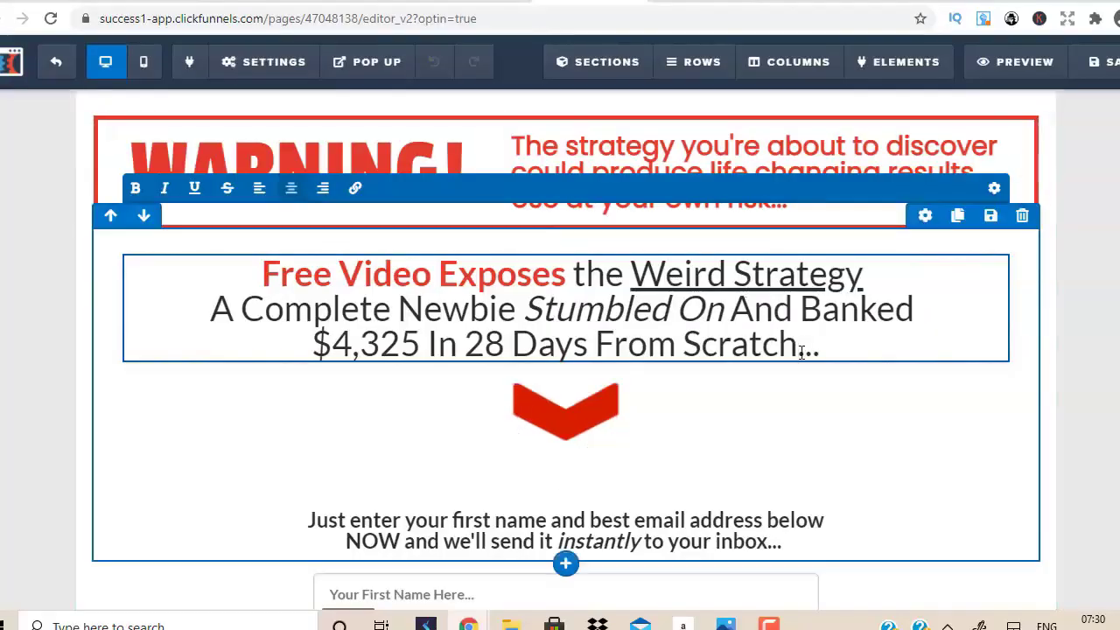
pyautogui.moveTo(801, 352); pyautogui.dragTo(575, 277)
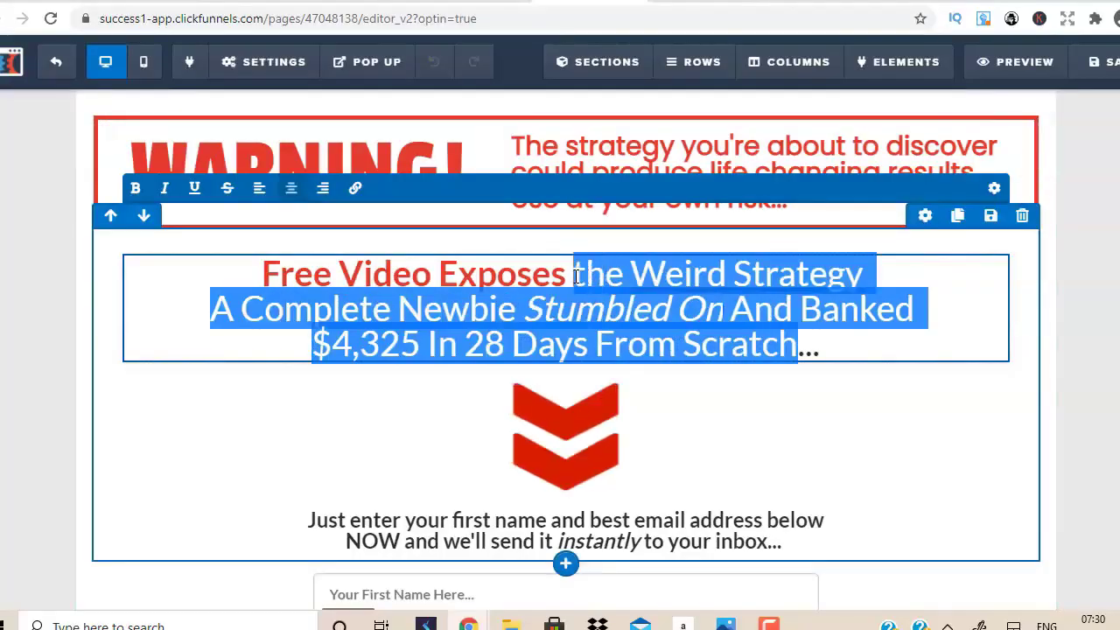
# Paste the 'Give Me 5 Minutes' sales headline in, replacing 'Give Me' with 'a'.
pyautogui.press('BackSpace')
pyautogui.hotkey('ctrl', 'v')
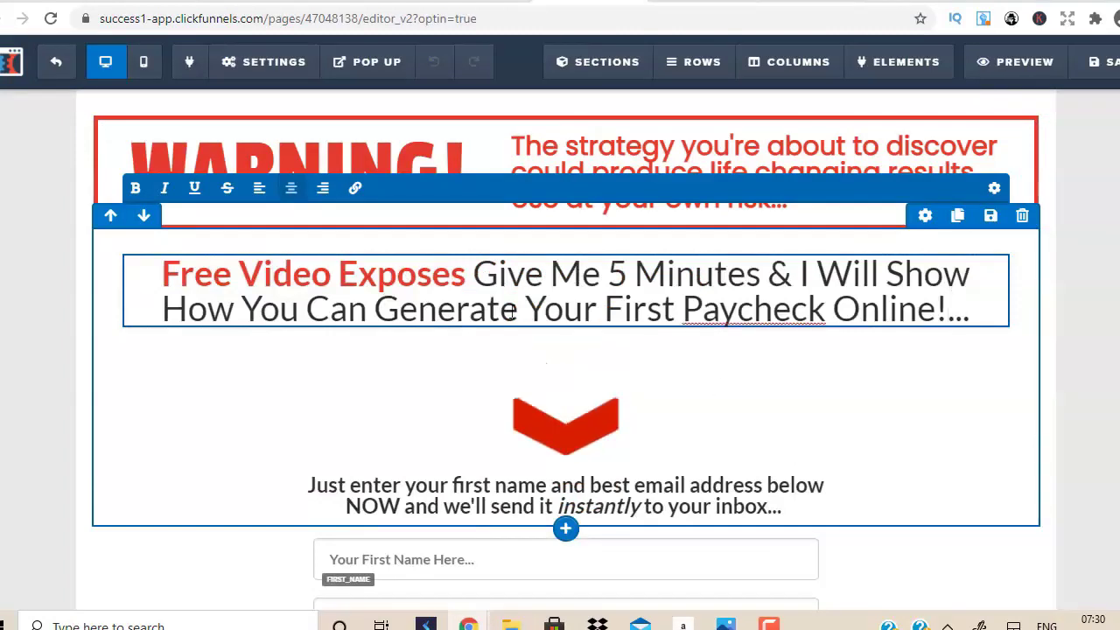
pyautogui.click(612, 267)
pyautogui.press('BackSpace')
pyautogui.press('BackSpace')
pyautogui.press('BackSpace')
pyautogui.press('BackSpace')
pyautogui.press('BackSpace')
pyautogui.press('BackSpace')
pyautogui.press('BackSpace')
pyautogui.press('BackSpace')
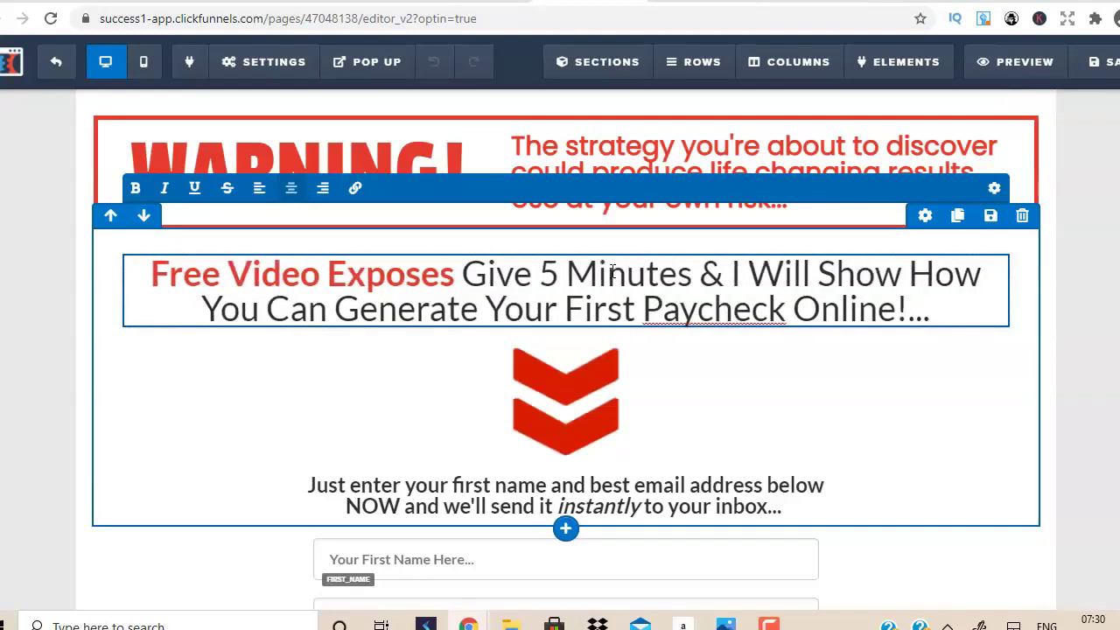
pyautogui.write('a')
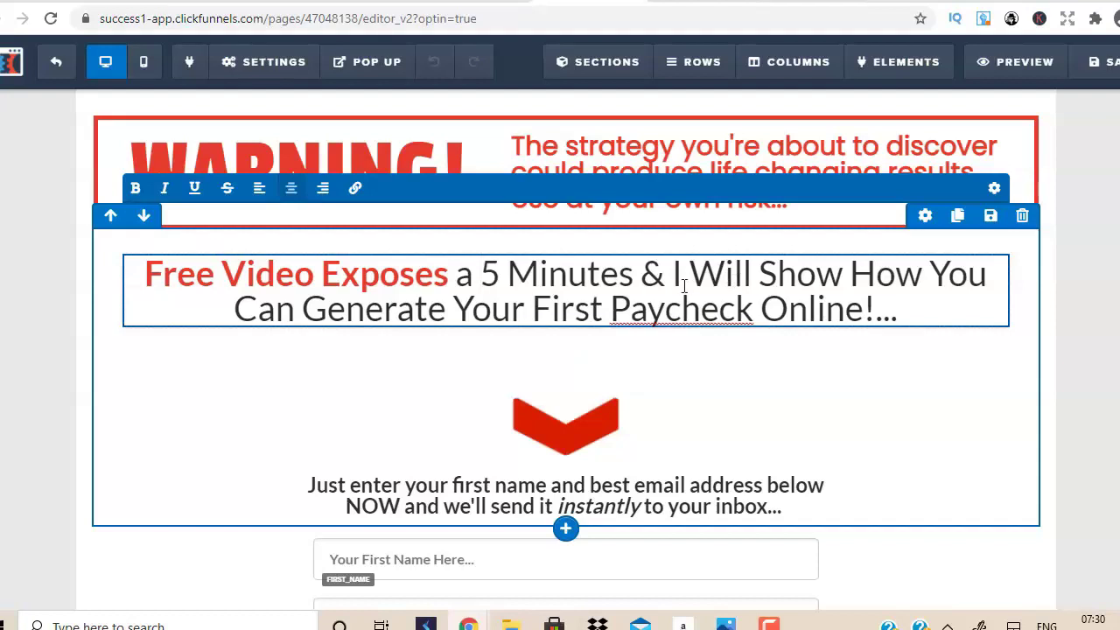
# Reword the headline to 'a 5 Minute Strategy That Will Show You…'.
pyautogui.doubleClick(652, 276)
pyautogui.press('BackSpace')
pyautogui.press('BackSpace')
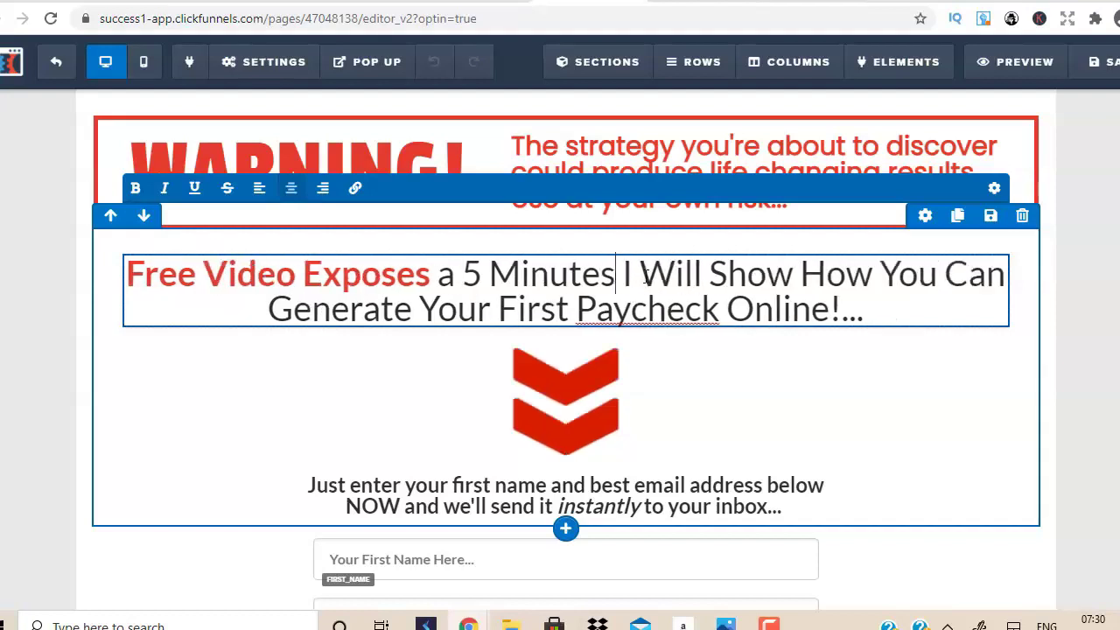
pyautogui.write('S')
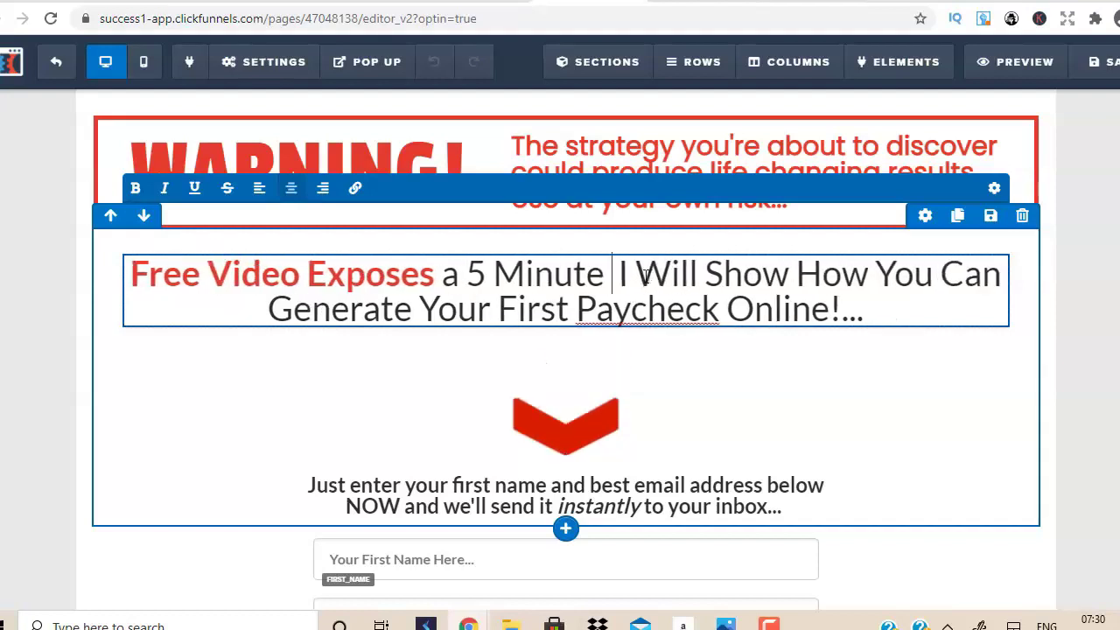
pyautogui.write('ta')
pyautogui.press('BackSpace')
pyautogui.write('rategy')
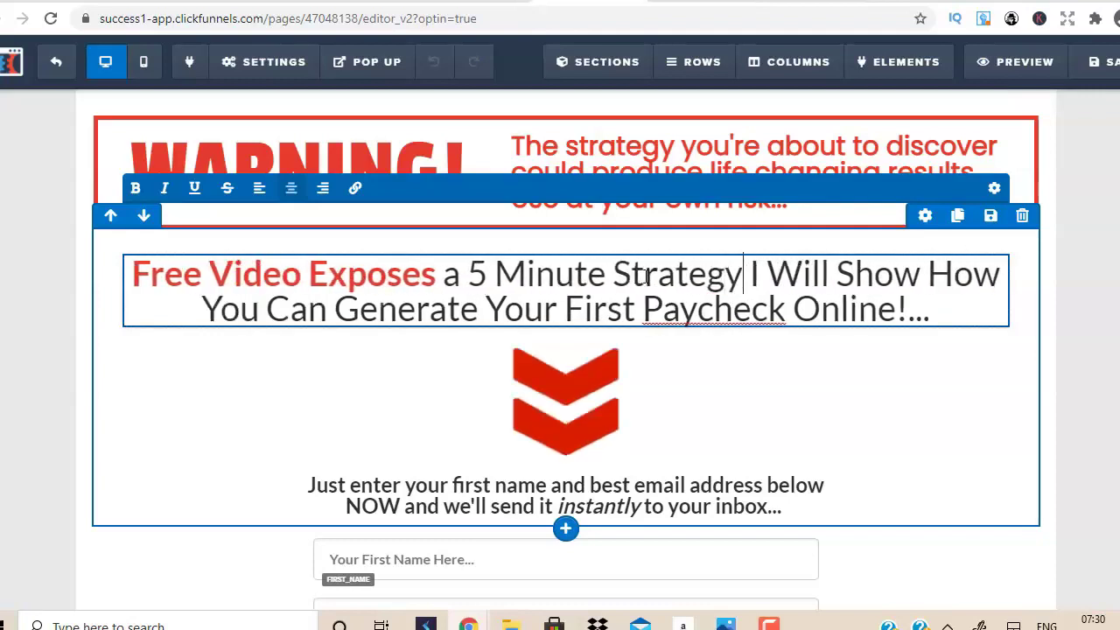
pyautogui.write(' That')
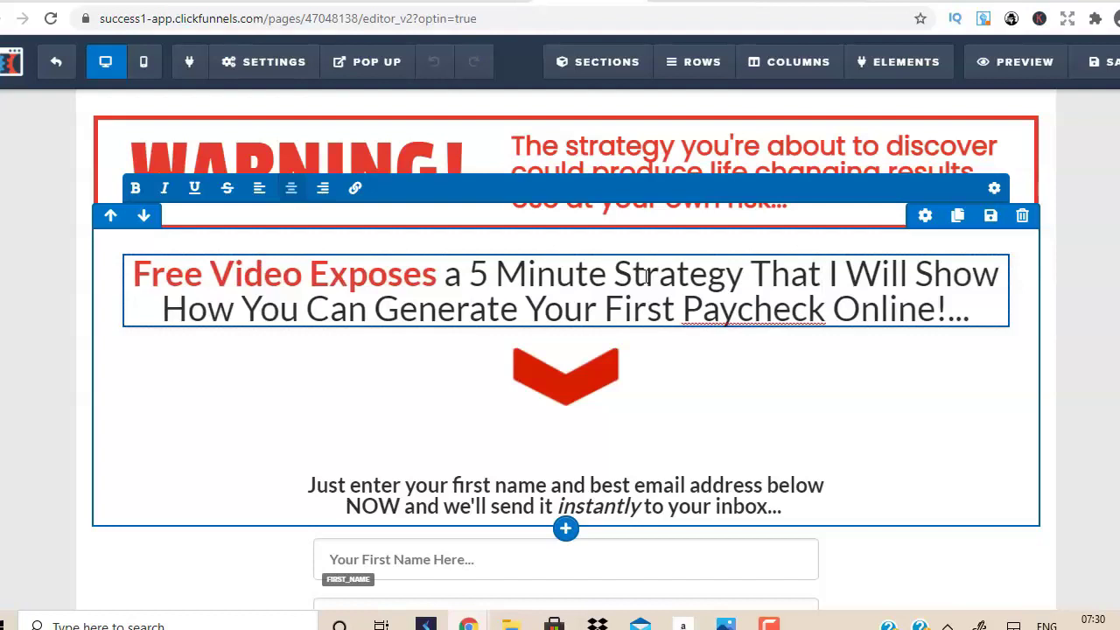
pyautogui.click(846, 279)
pyautogui.press('BackSpace')
pyautogui.press('BackSpace')
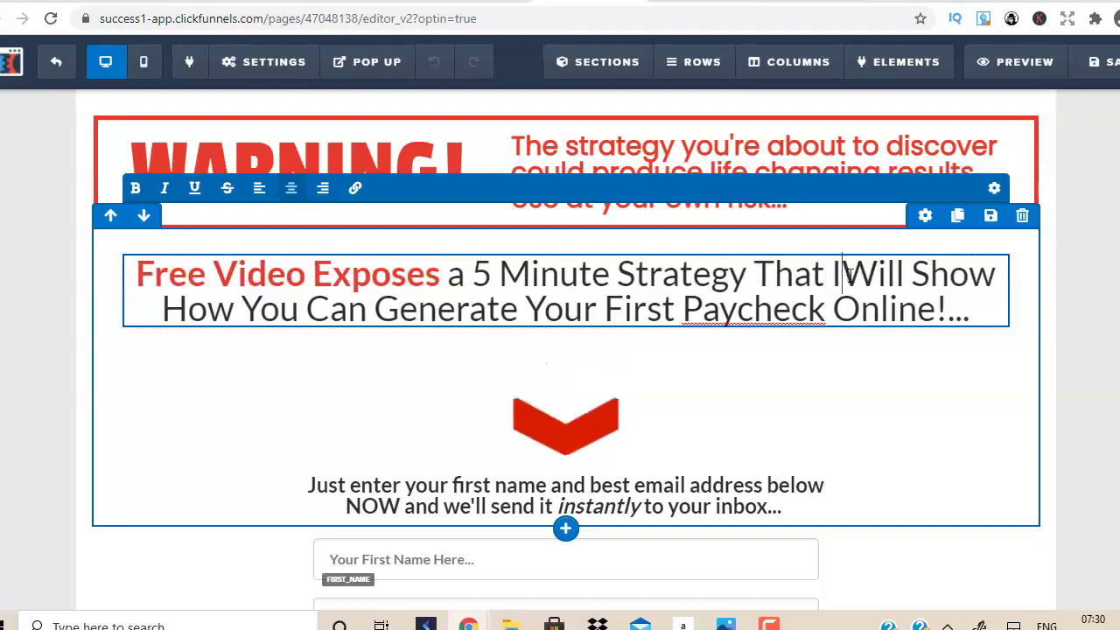
pyautogui.click(162, 308)
pyautogui.write('You')
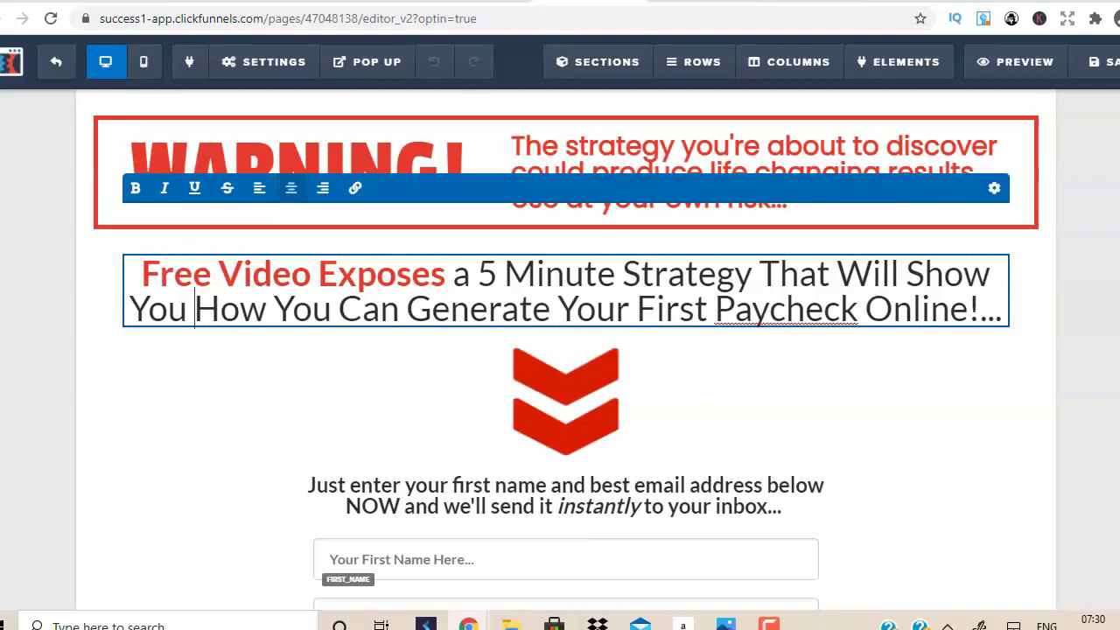
# Delete the First Name field from the opt-in form.
pyautogui.click(1089, 368)
pyautogui.scroll(-2, 1088, 368)
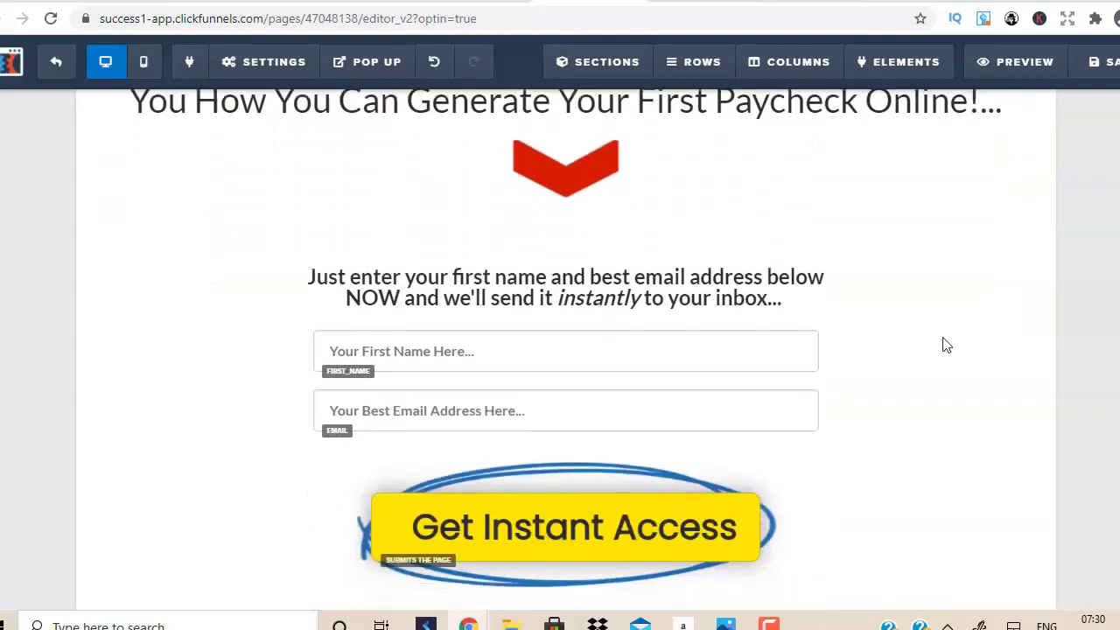
pyautogui.moveTo(773, 365)
pyautogui.click(804, 322)
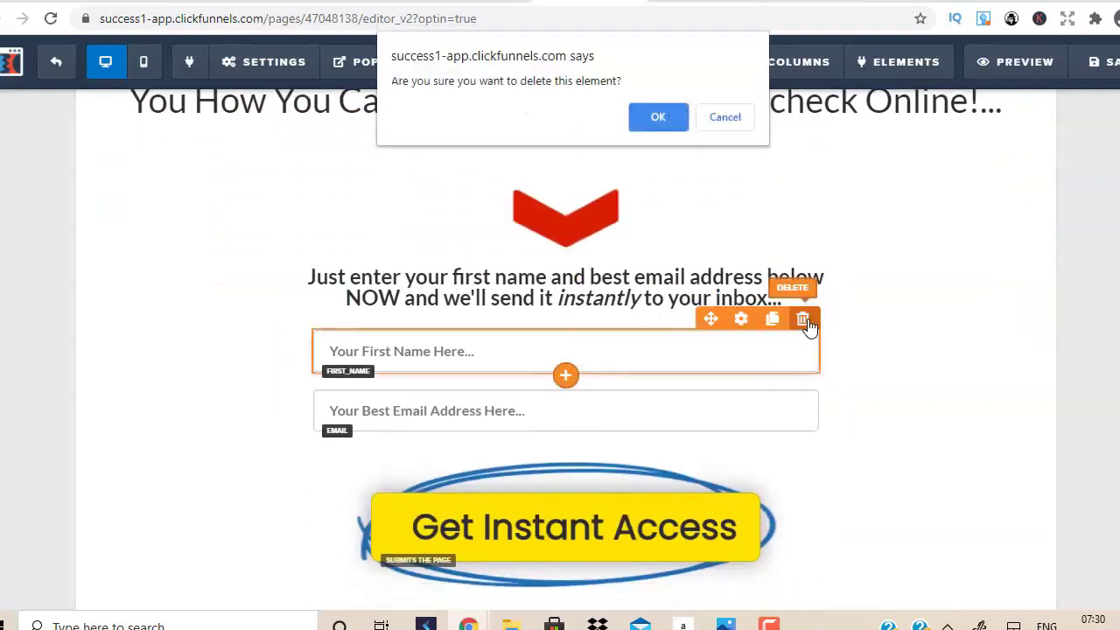
pyautogui.click(658, 114)
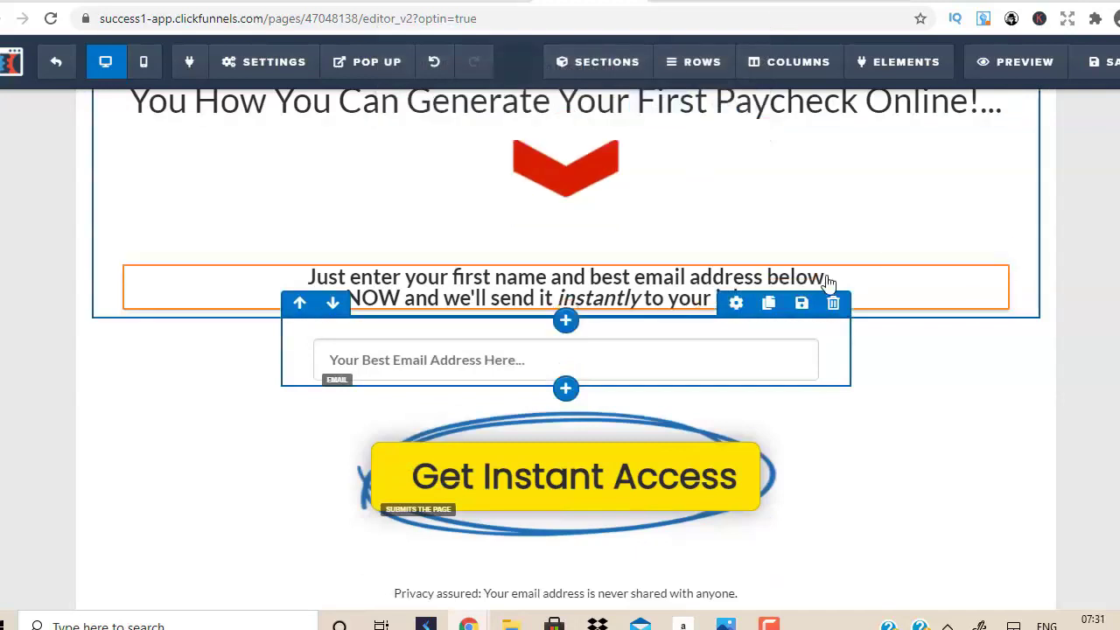
# Remove 'first name and' from the prompt so it asks only for the best email address.
pyautogui.click(641, 287)
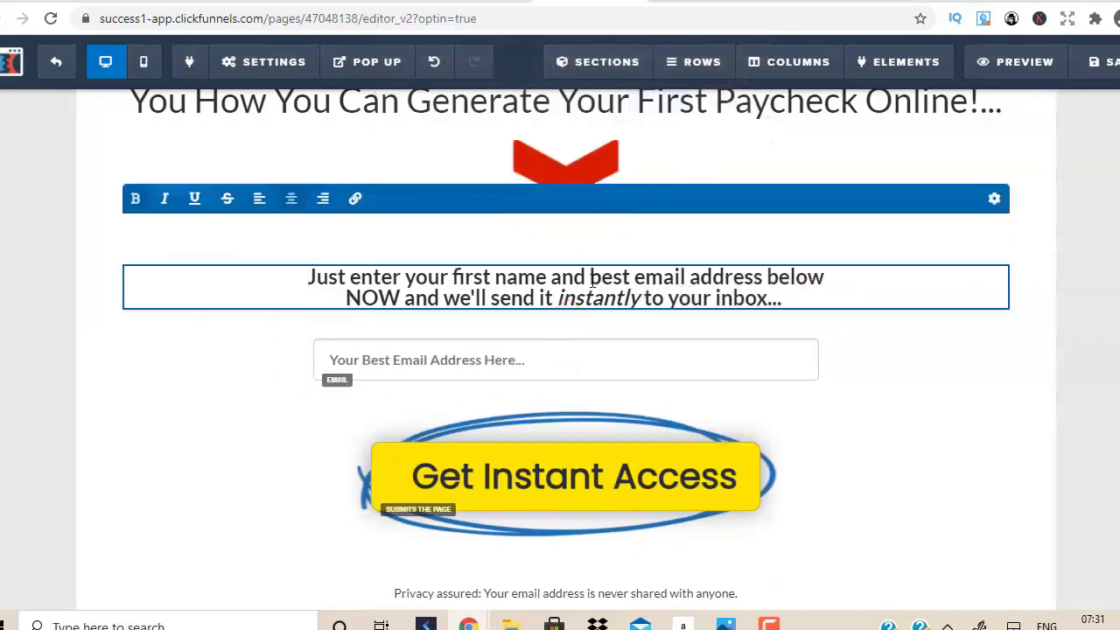
pyautogui.moveTo(591, 280); pyautogui.dragTo(458, 280)
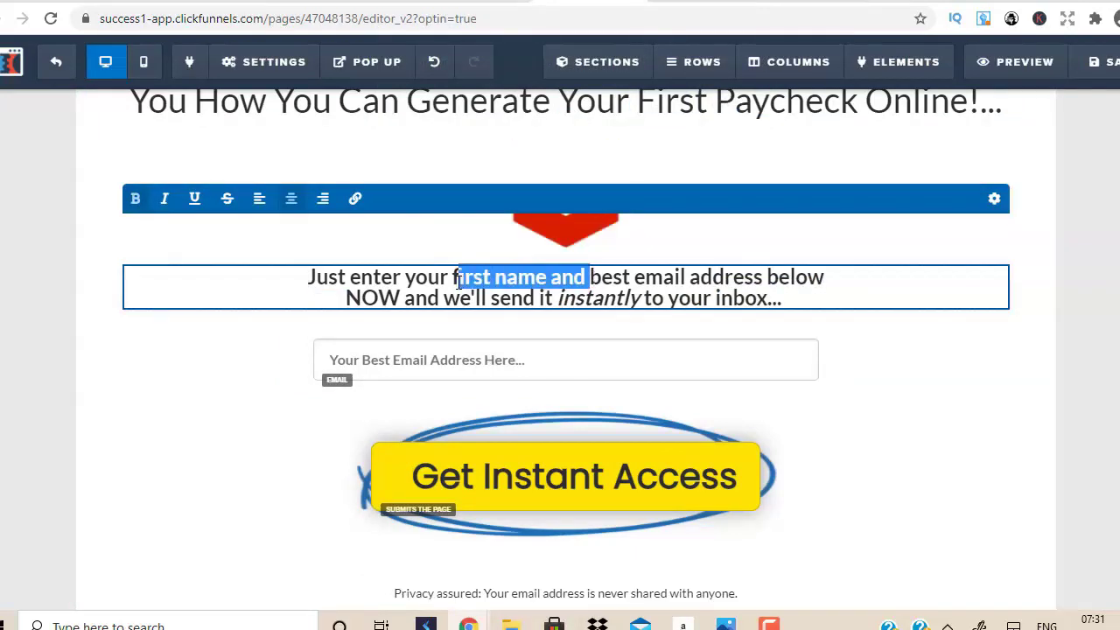
pyautogui.press('BackSpace')
pyautogui.press('BackSpace')
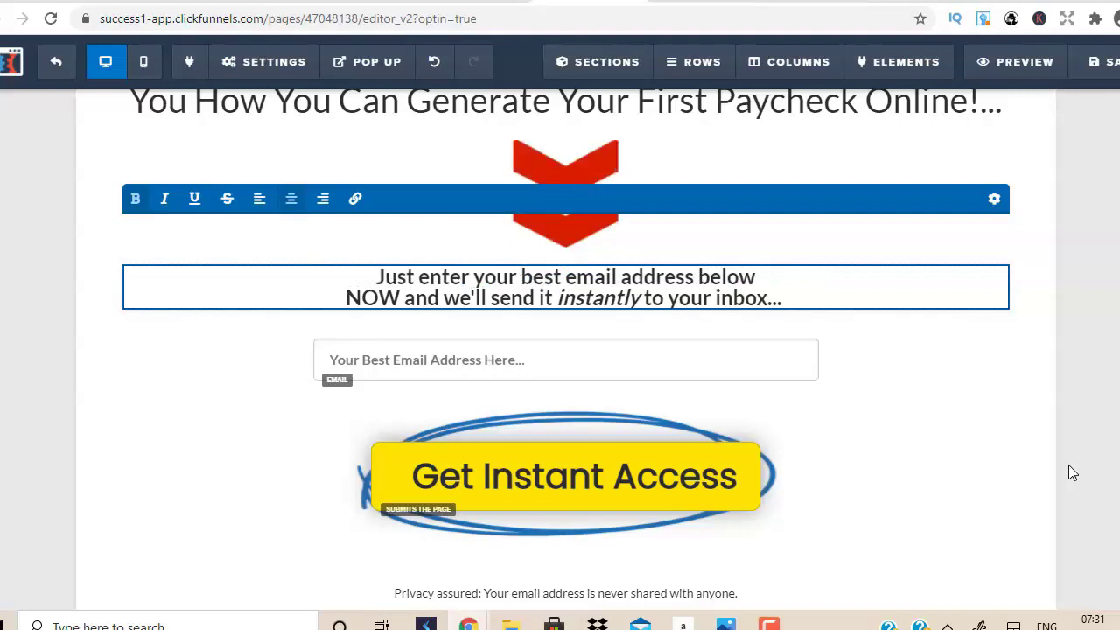
pyautogui.click(1073, 473)
# Delete the page's footer section.
pyautogui.scroll(-2, 1073, 473)
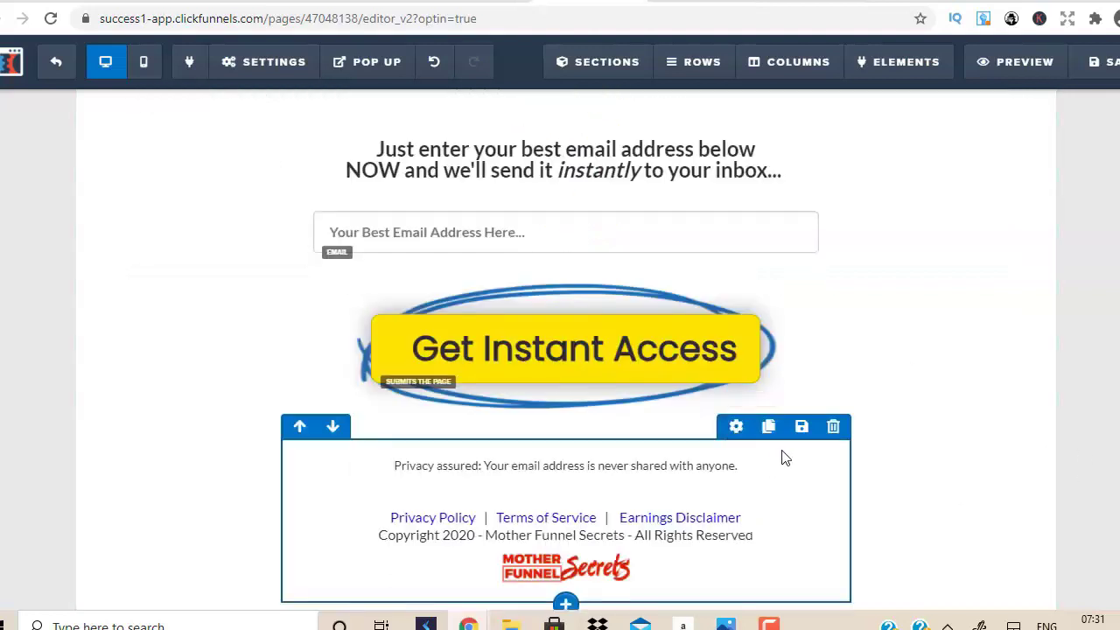
pyautogui.click(833, 426)
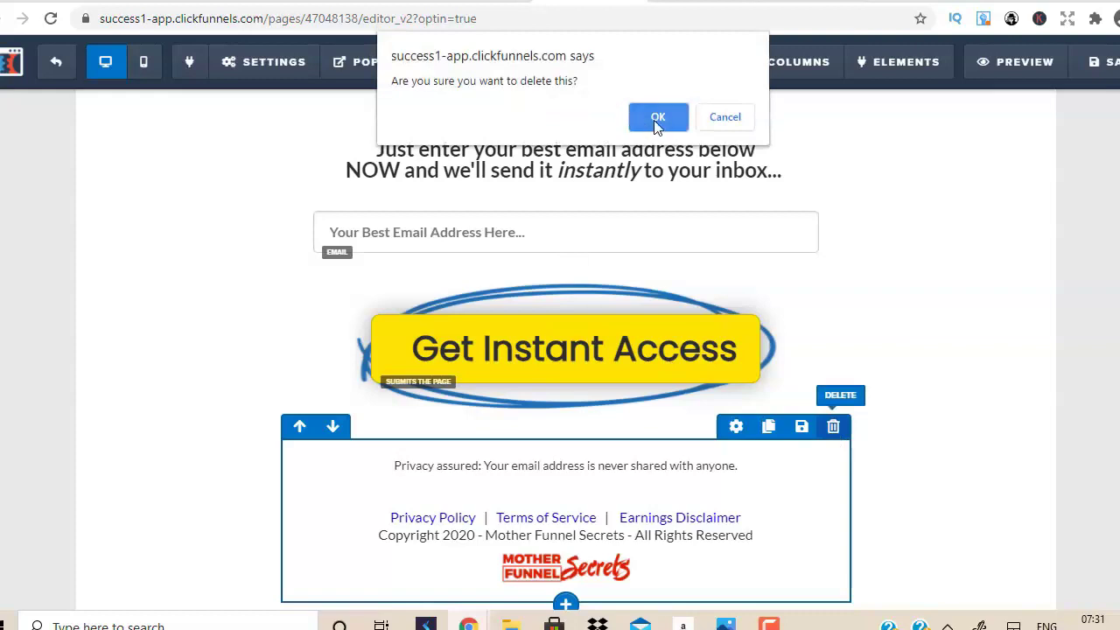
pyautogui.click(658, 117)
pyautogui.scroll(3, 1007, 352)
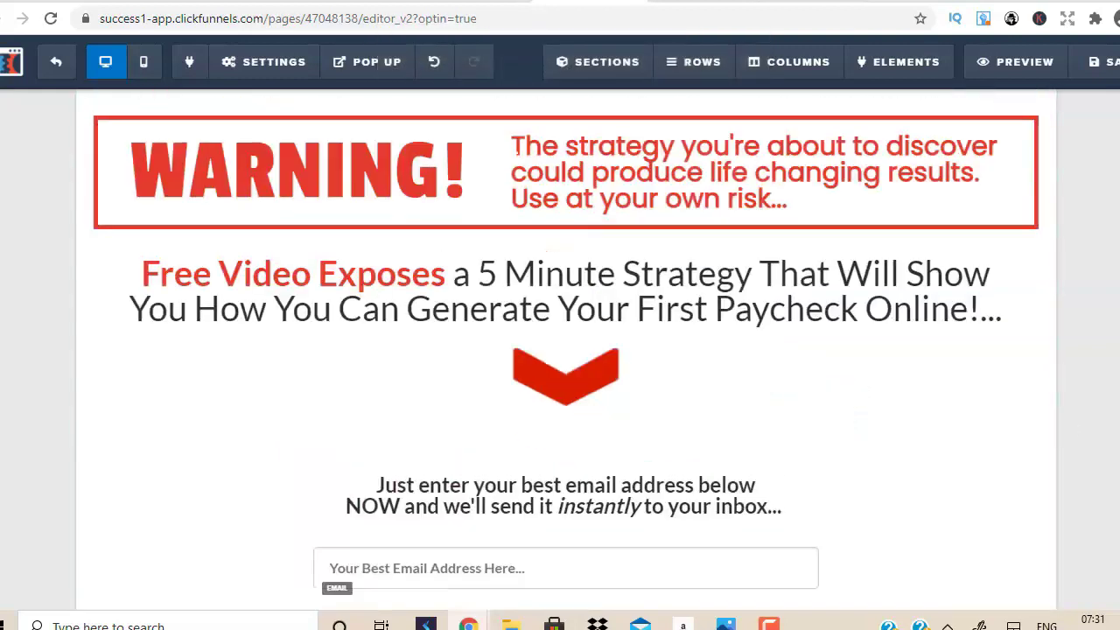
# Replace the warning banner with '1,832 PEOPLE CAN'T BE WRONG - REAL PEOPLE WITH REAL RESULTS...'.
pyautogui.click(767, 188)
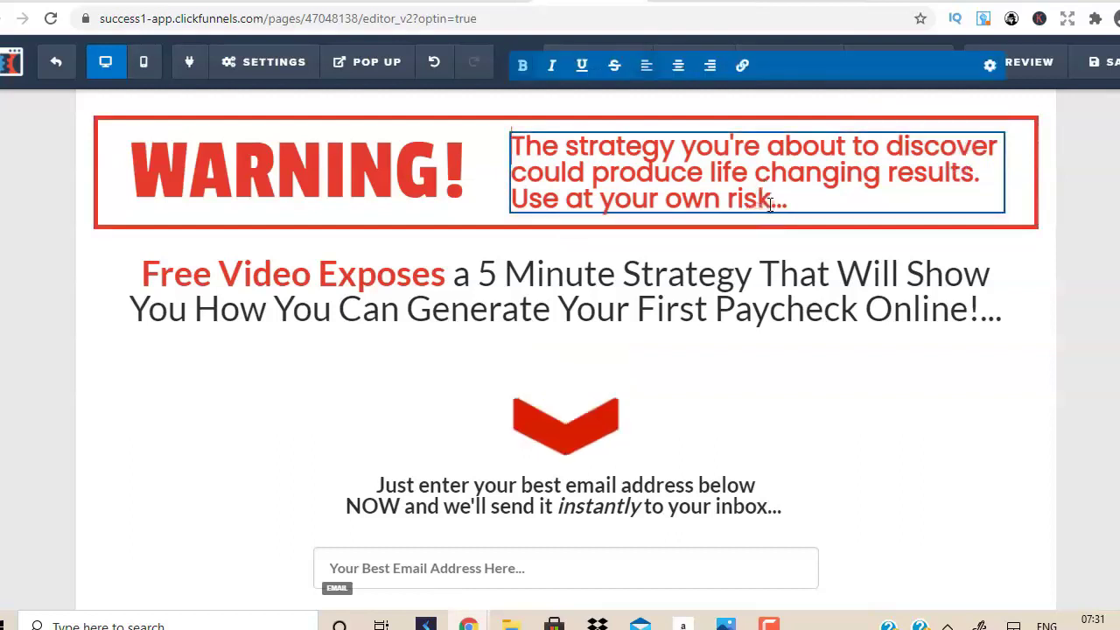
pyautogui.moveTo(770, 202); pyautogui.dragTo(517, 154)
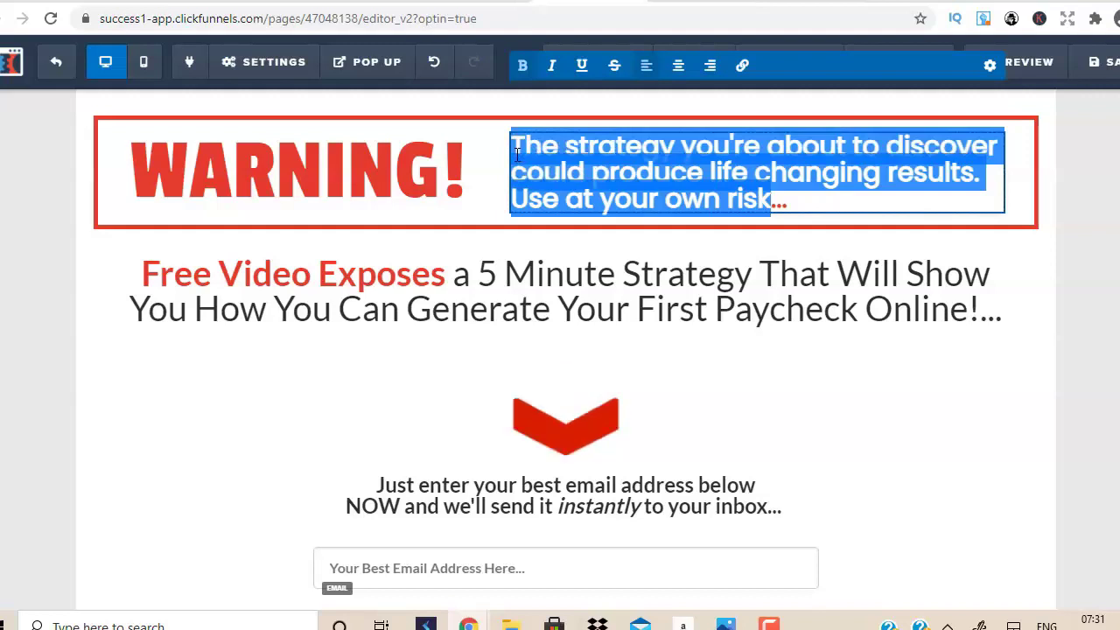
pyautogui.write('1,832')
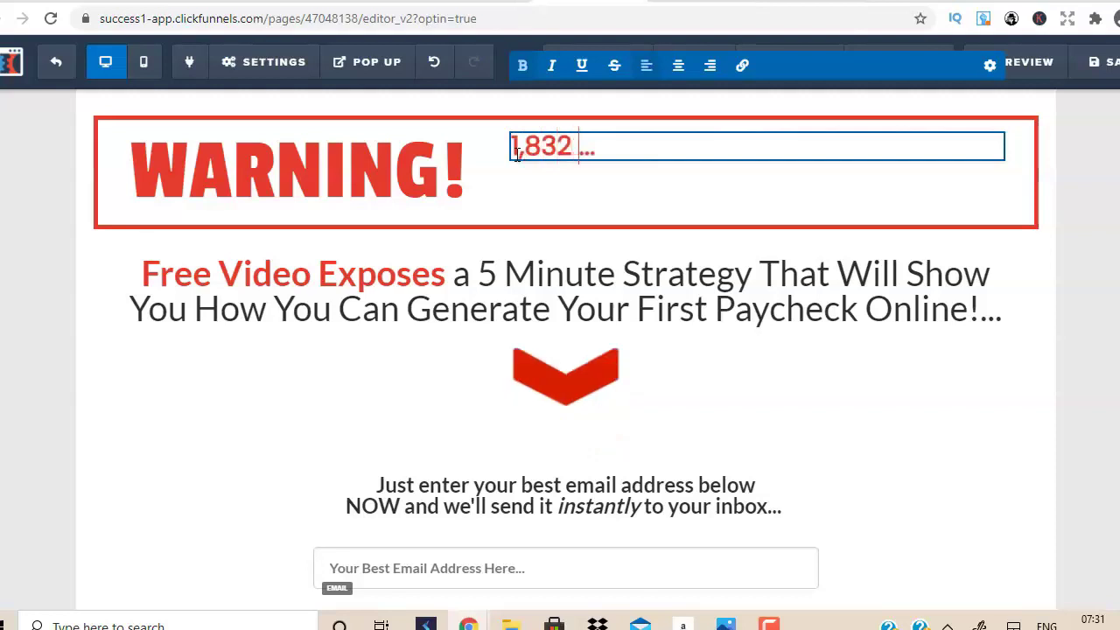
pyautogui.write(" PEOPLE CAN'T BE WRONG - REAL PEOPLE WI")
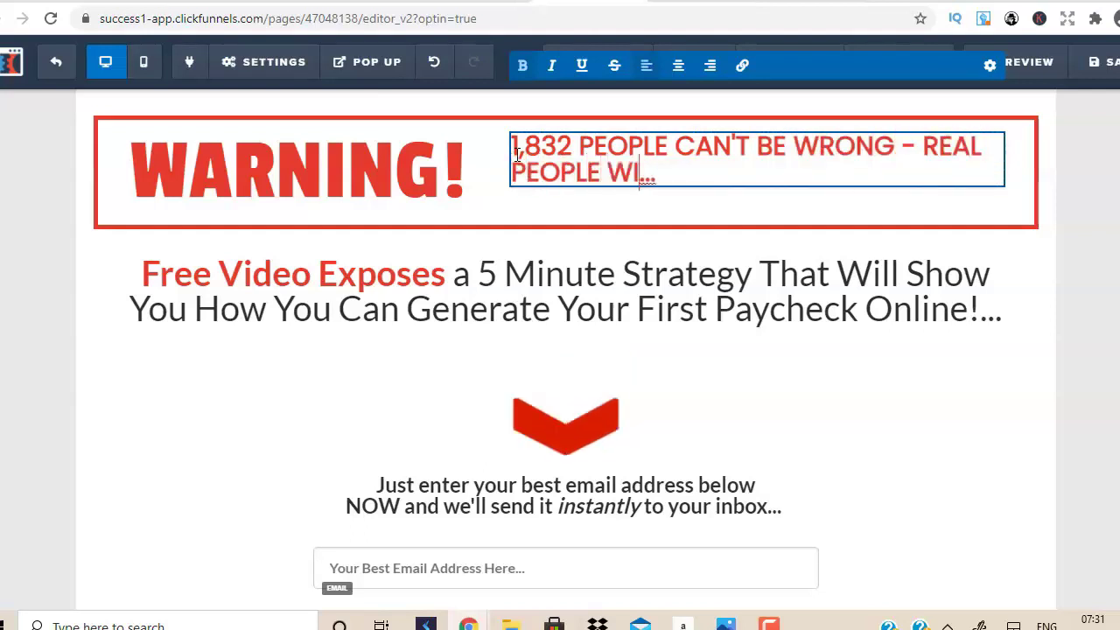
pyautogui.write('TH REAL RESU')
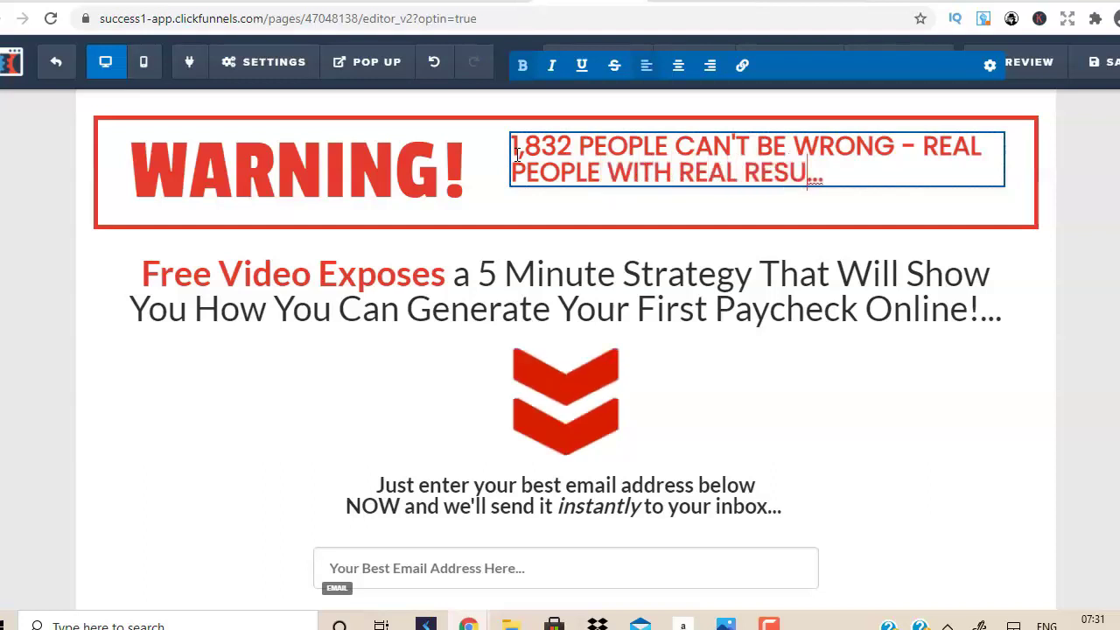
pyautogui.write('LTS....')
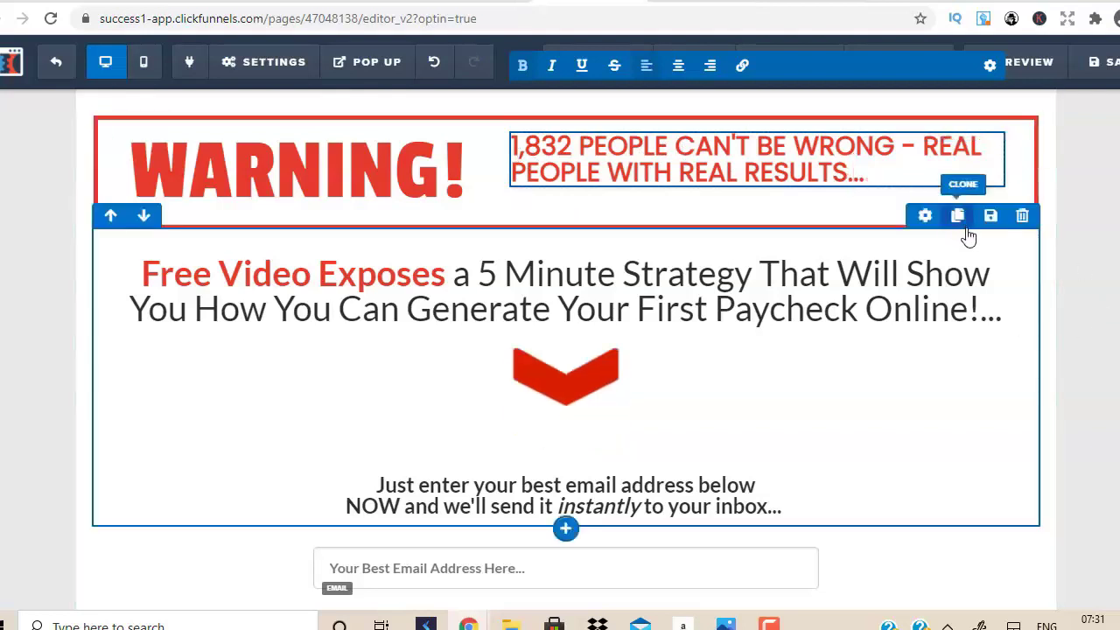
pyautogui.press('BackSpace')
pyautogui.click(1085, 342)
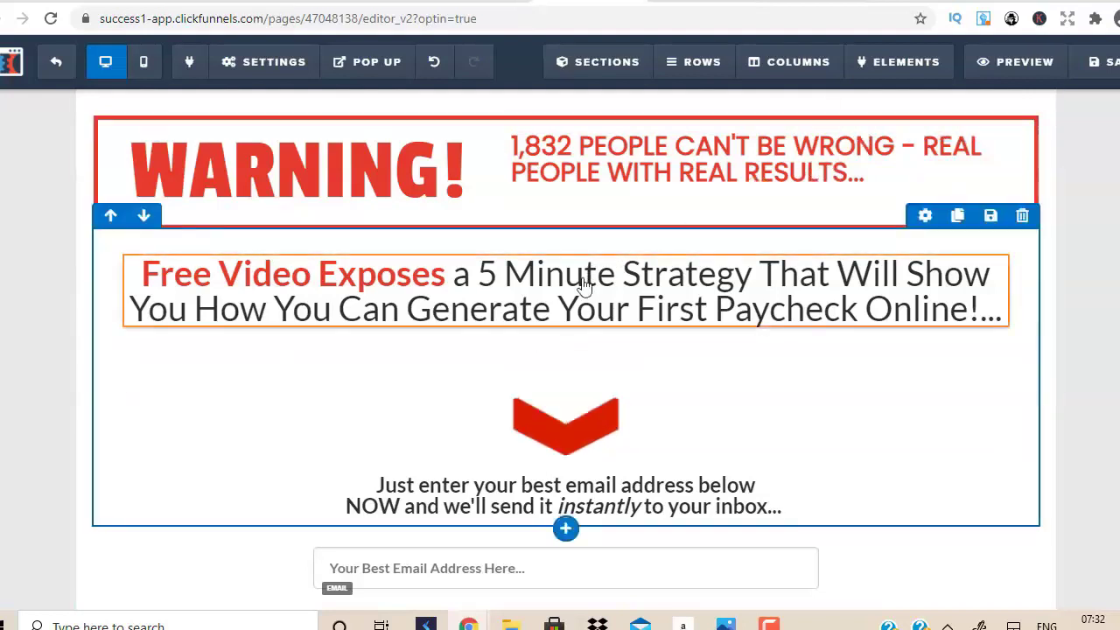
# Close the 'WAIT! DON'T LEAVE YET!' popup, skim the sales page, and return to the editor.
pyautogui.moveTo(263, 61)
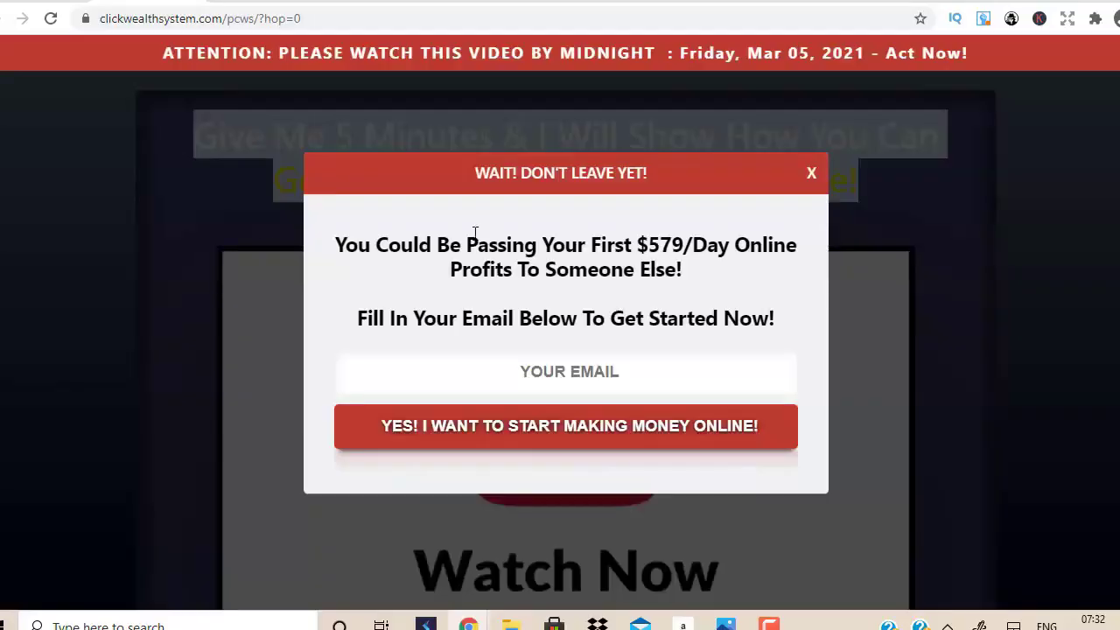
pyautogui.click(812, 174)
pyautogui.scroll(-5, 1100, 223)
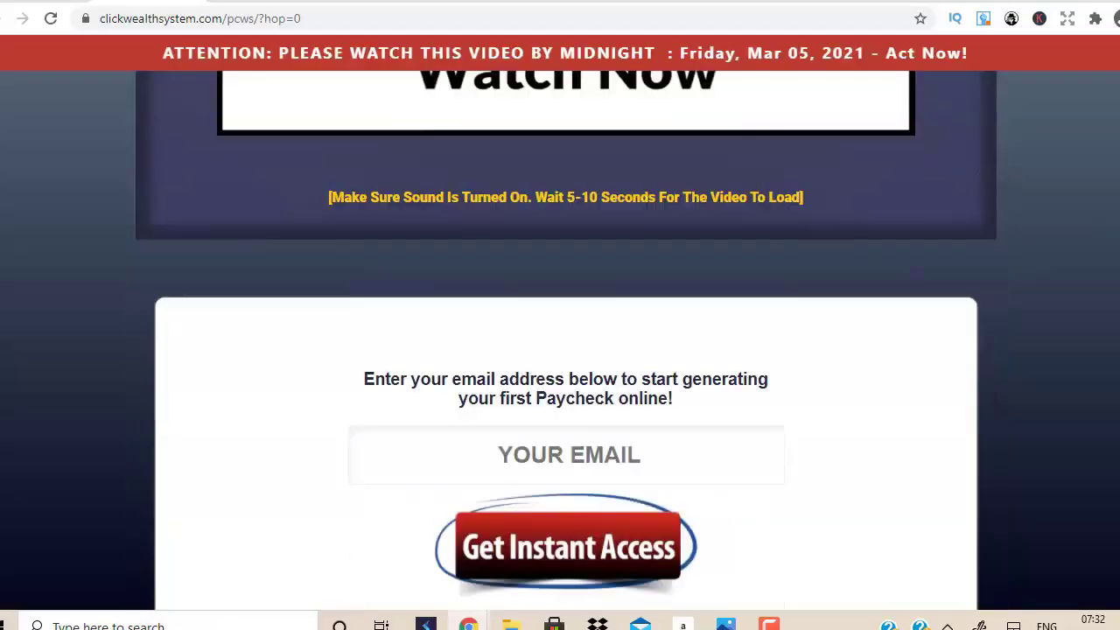
pyautogui.scroll(-12, 560, 350)
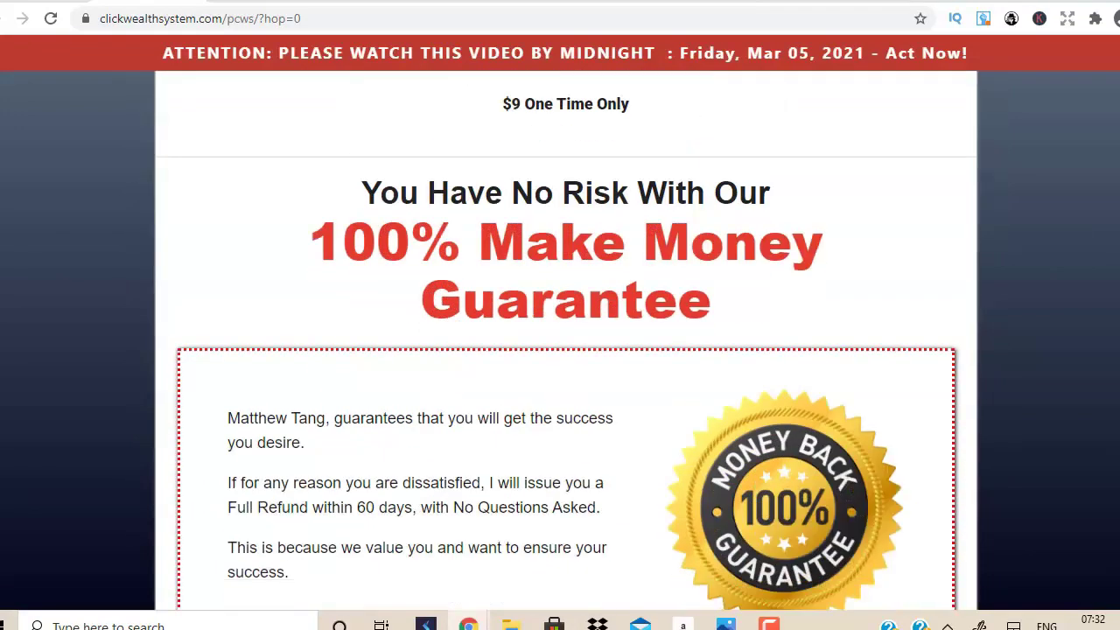
pyautogui.scroll(20, 560, 350)
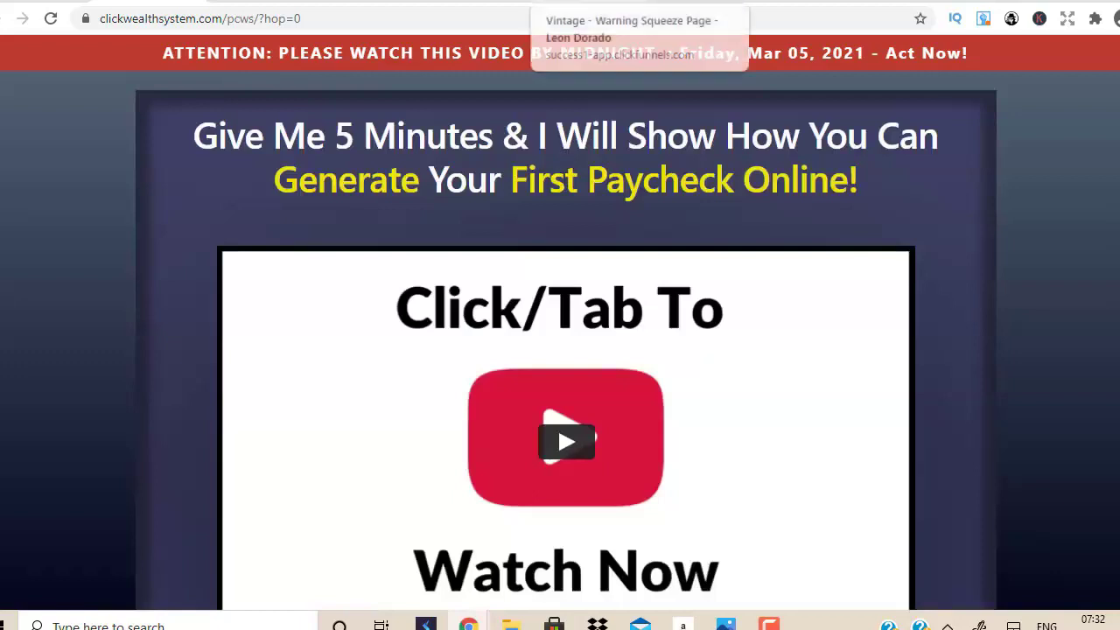
pyautogui.click(568, 2)
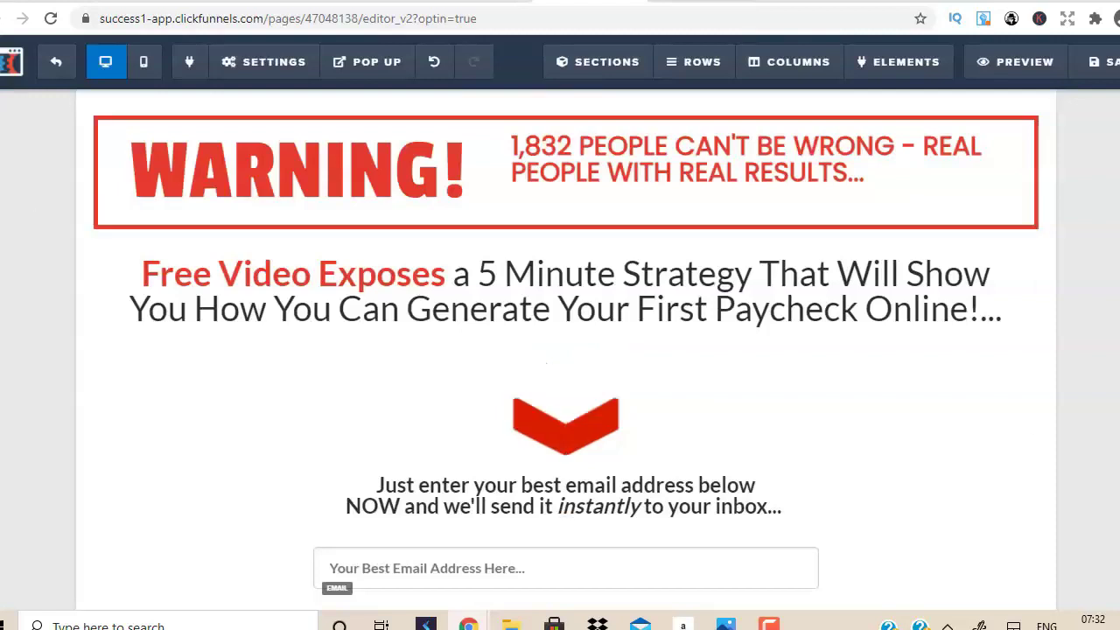
# Switch to the ClickBank Marketplace tab showing E-business & E-marketing results.
pyautogui.hotkey('ctrl', 'Tab')
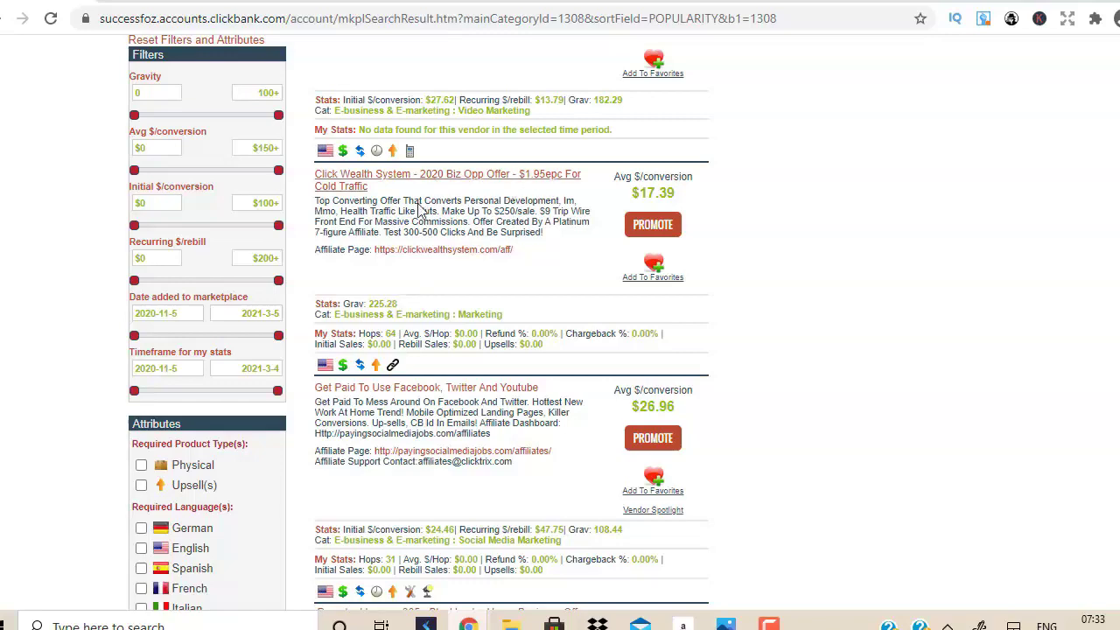
# Scroll through the E-business & E-marketing offer listings and back to the top.
pyautogui.scroll(-13, 419, 322)
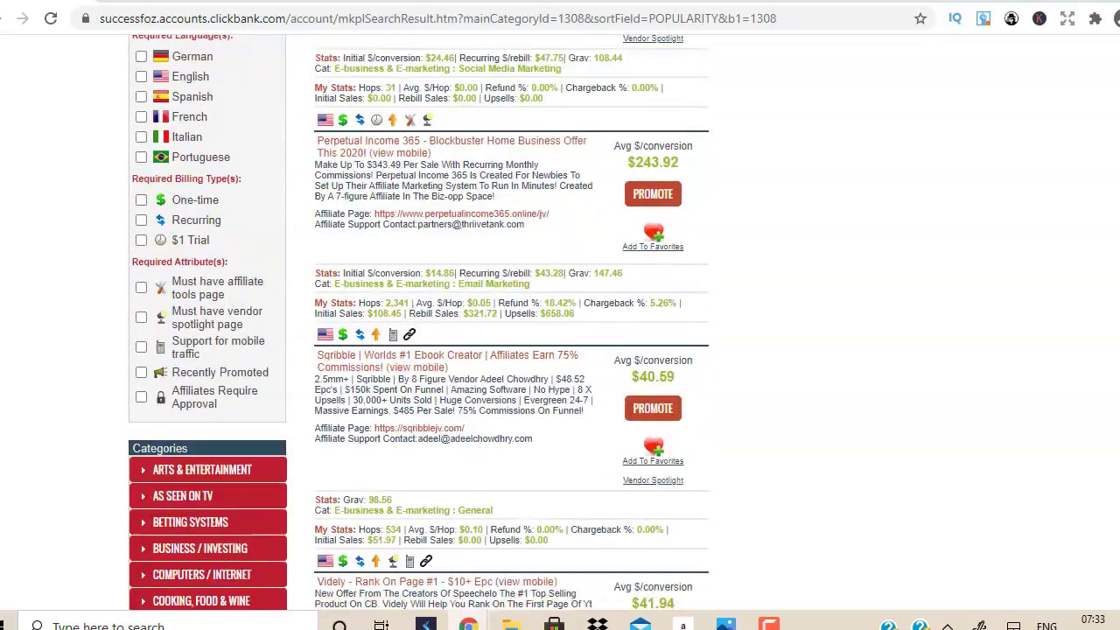
pyautogui.scroll(-1, 419, 323)
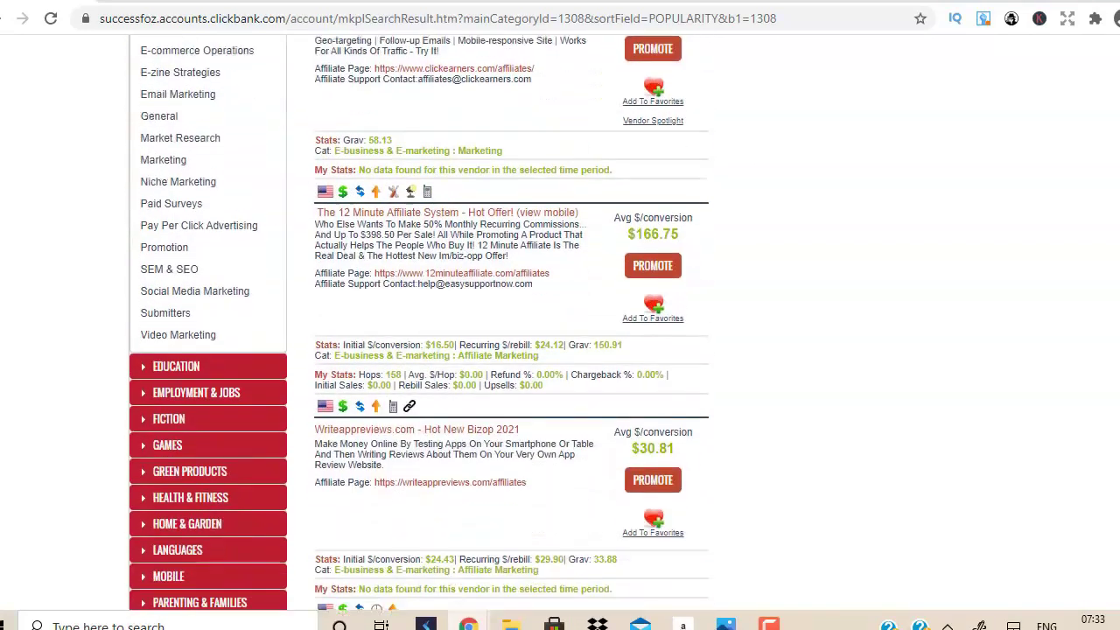
pyautogui.scroll(-5, 419, 323)
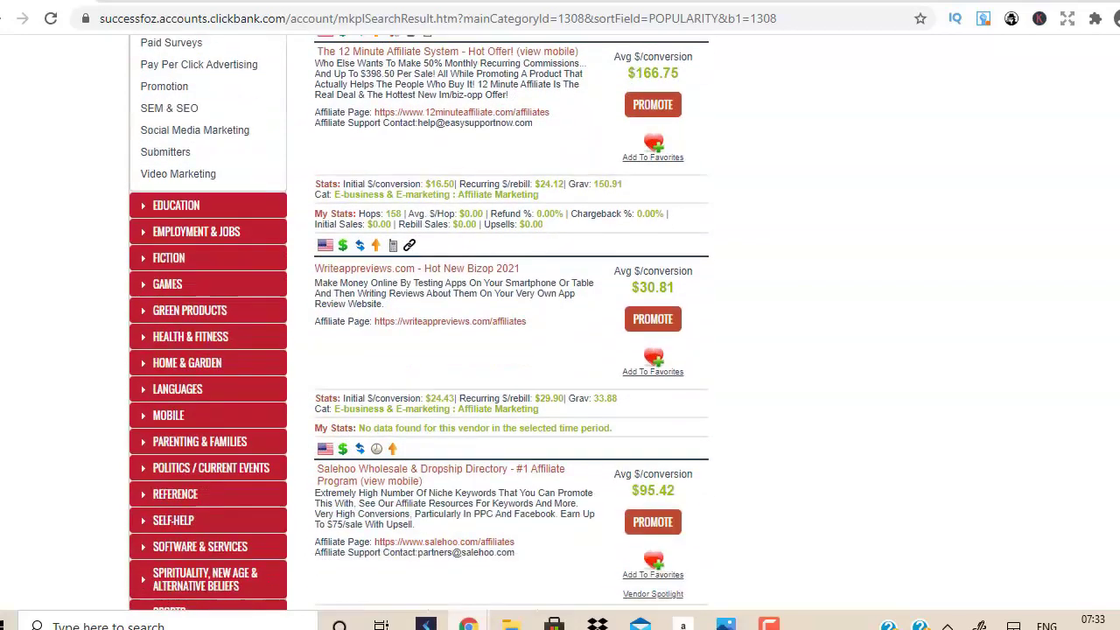
pyautogui.scroll(10, 419, 323)
pyautogui.scroll(8, 560, 323)
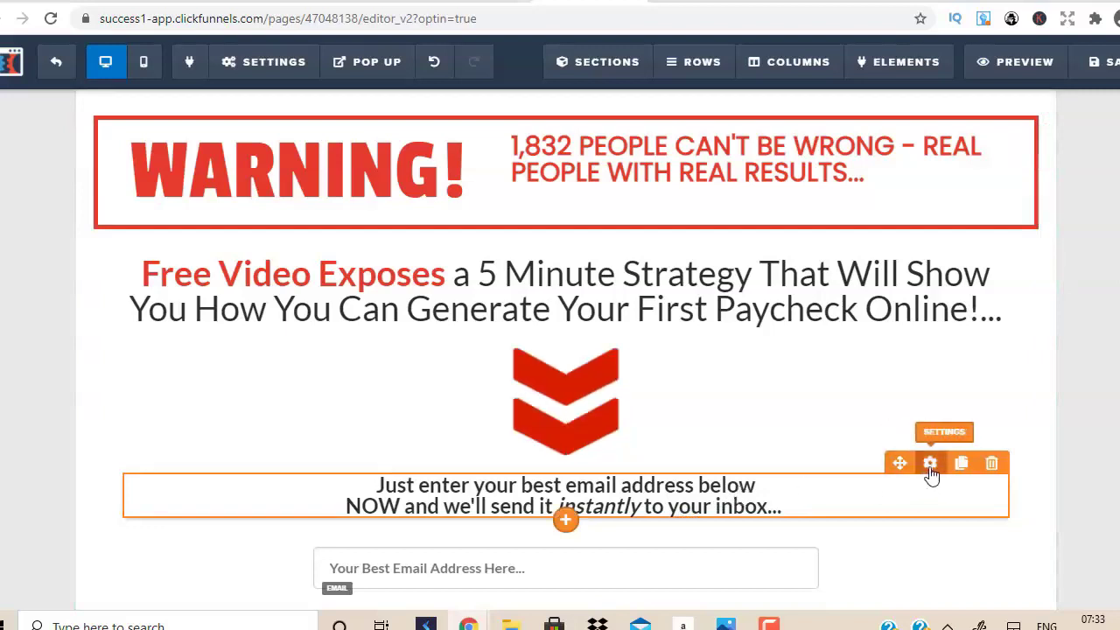
# Delete the email-address instruction text above the opt-in form.
pyautogui.click(991, 463)
pyautogui.click(660, 116)
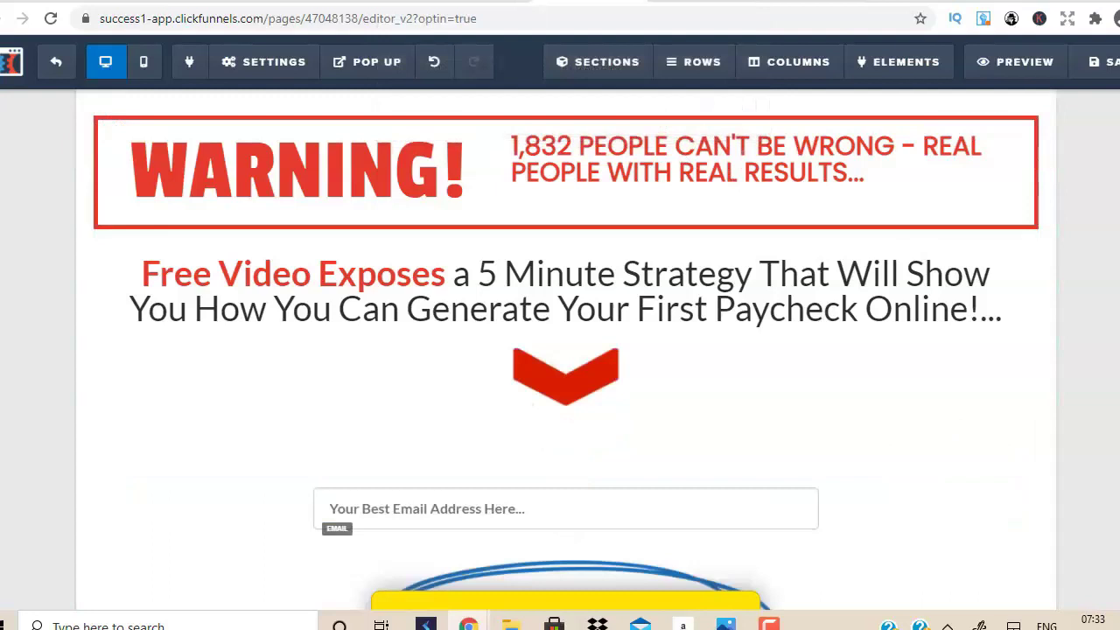
pyautogui.scroll(-1, 1107, 210)
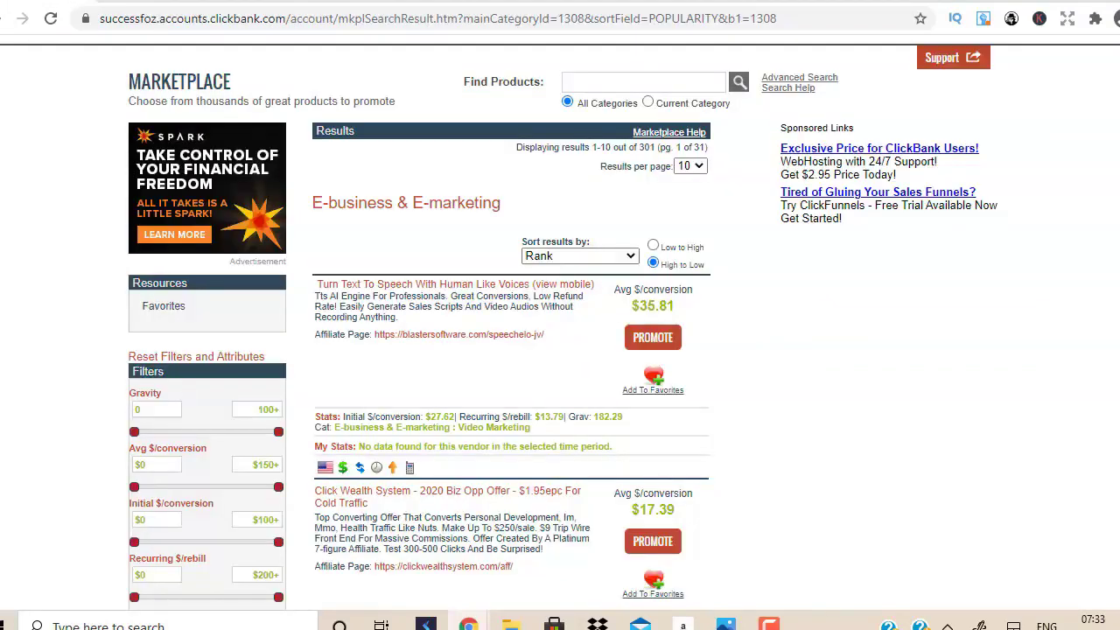
# Generate and copy a Click Wealth System HopLink with tracking ID 'leads'.
pyautogui.scroll(-2, 677, 262)
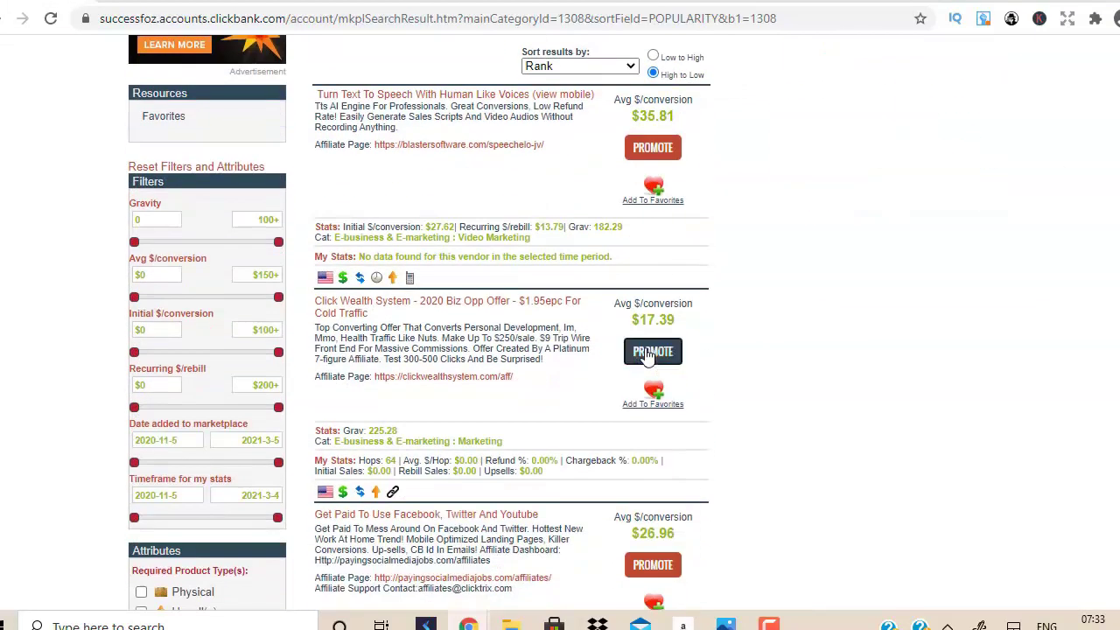
pyautogui.click(647, 352)
pyautogui.click(322, 178)
pyautogui.write('leads')
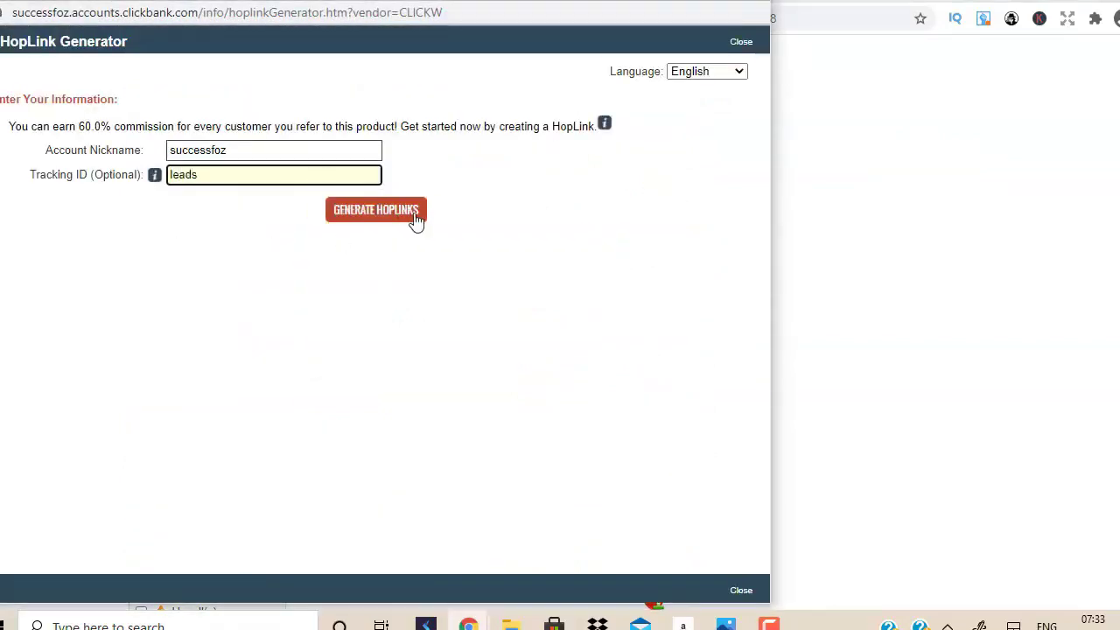
pyautogui.click(363, 217)
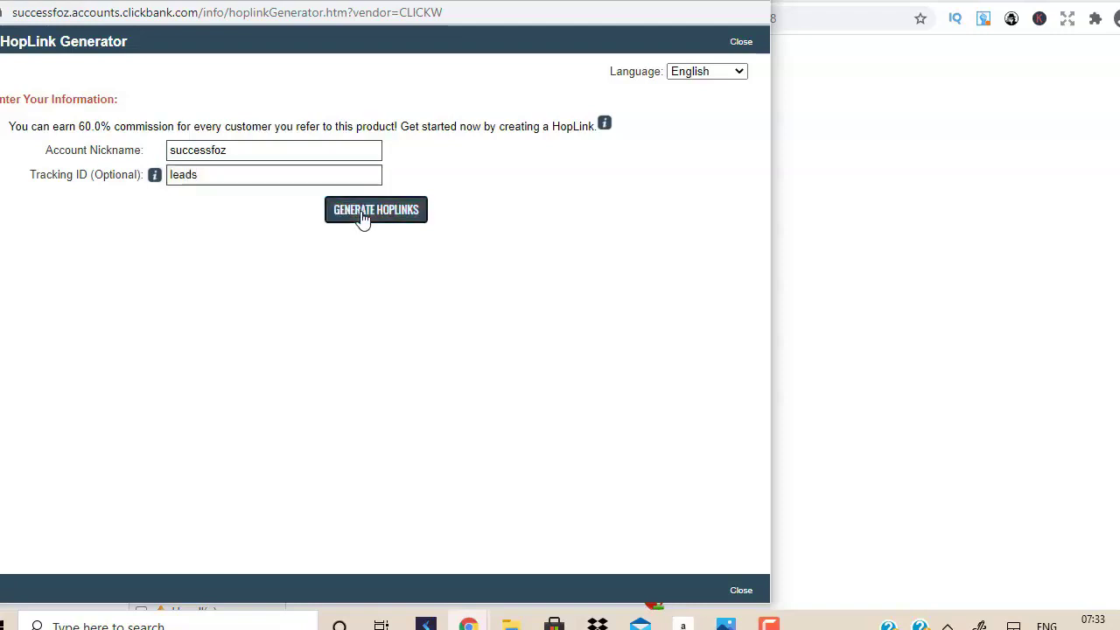
pyautogui.click(689, 334)
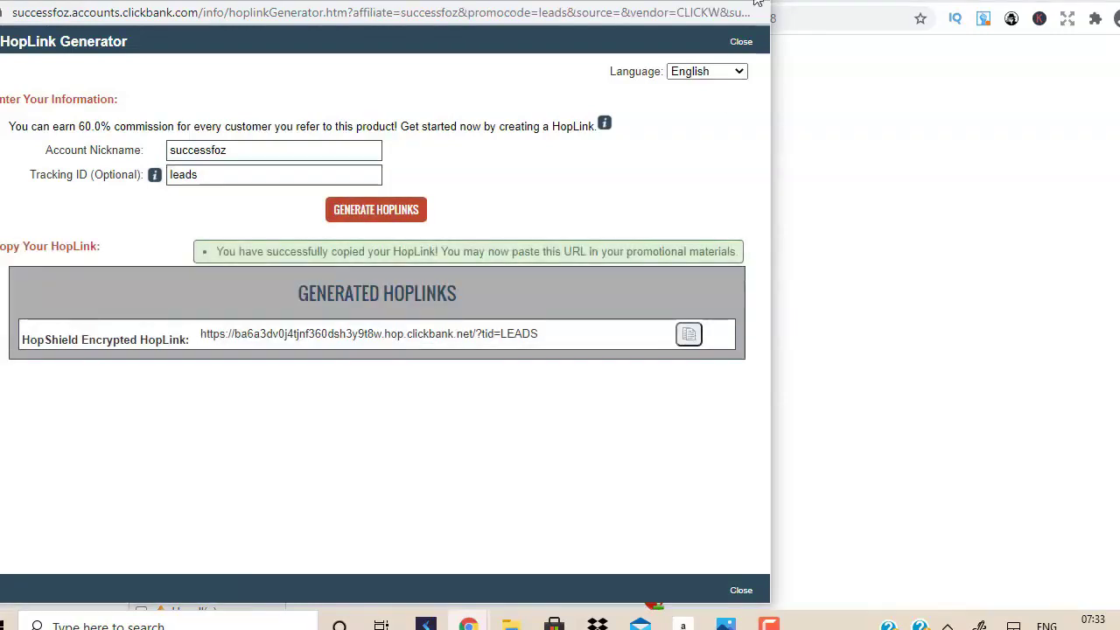
pyautogui.click(757, 2)
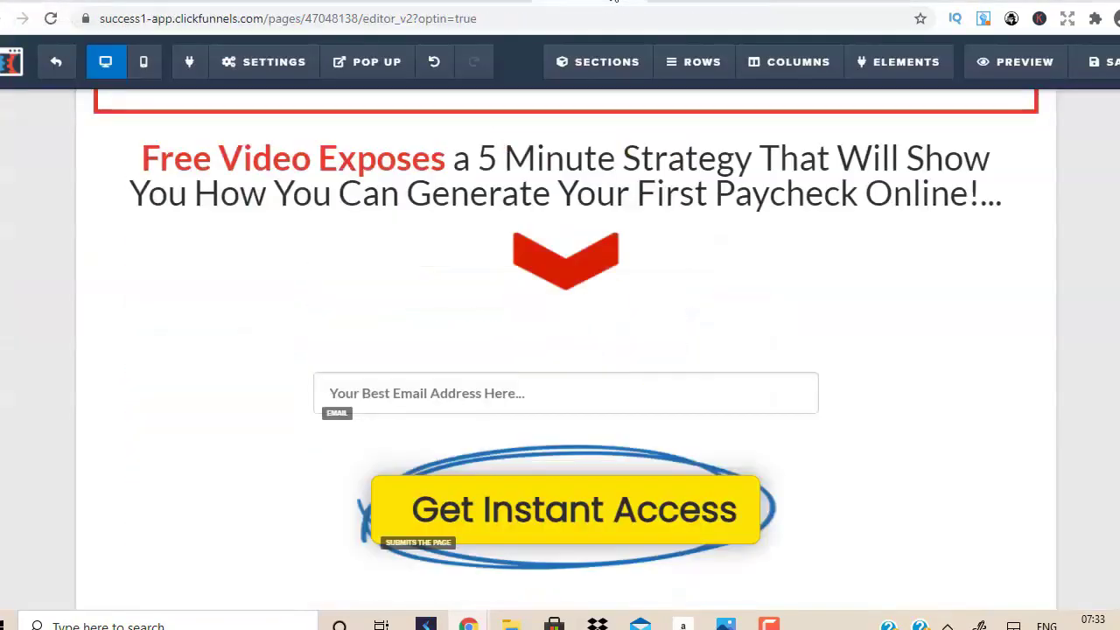
pyautogui.click(251, 68)
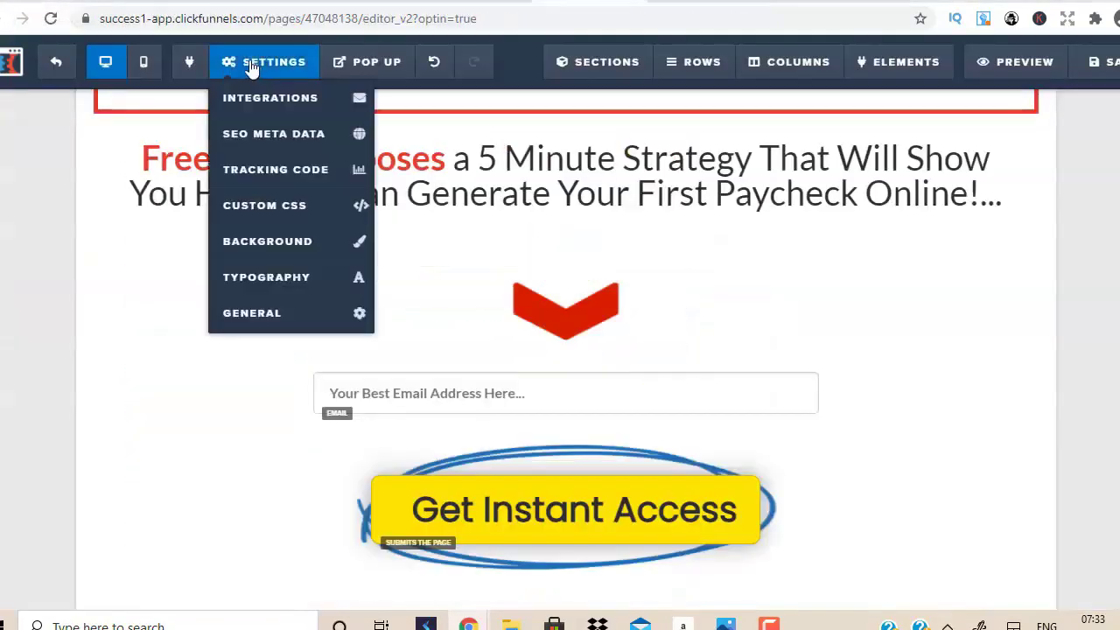
# Set the page's On Submit Go To address to the copied ClickBank HopLink.
pyautogui.click(260, 317)
pyautogui.click(1024, 167)
pyautogui.hotkey('ctrl', 'v')
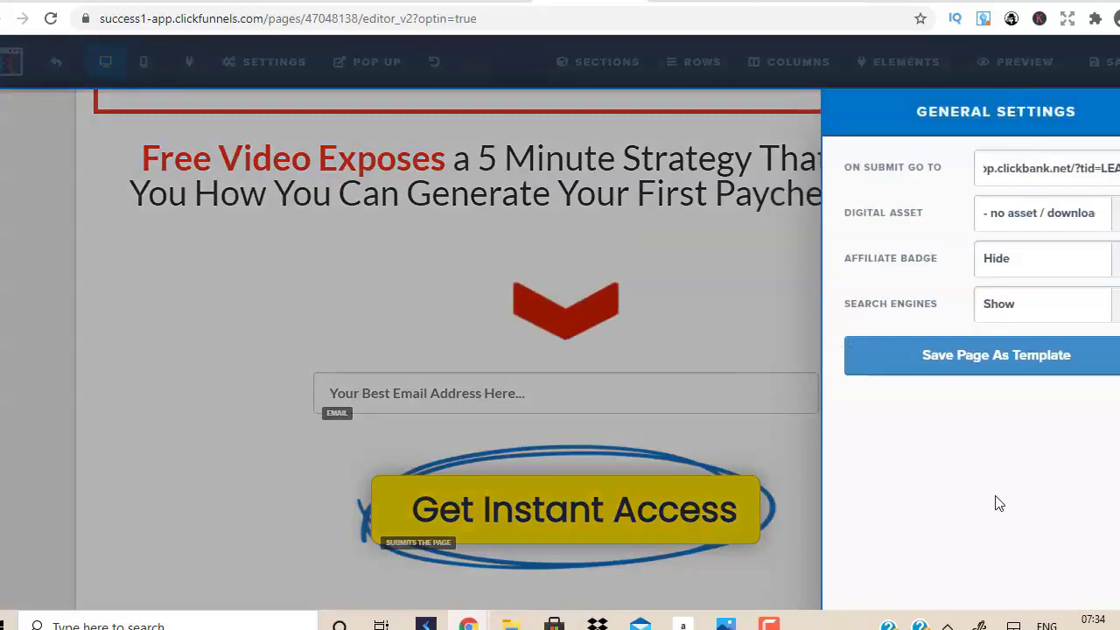
pyautogui.click(618, 283)
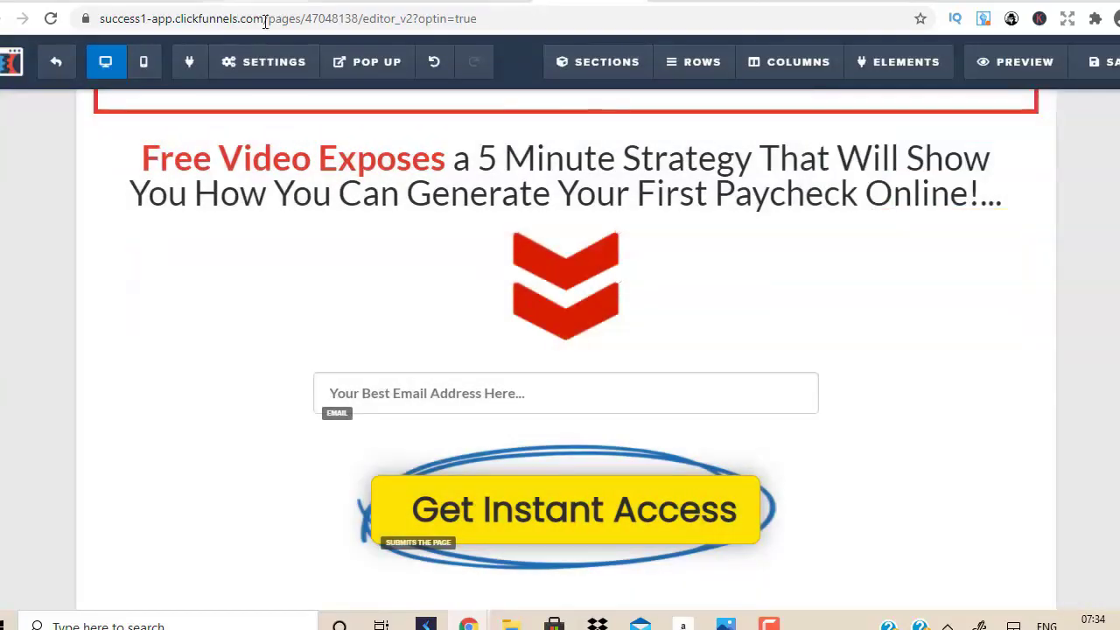
# Clear the SEO description and set the page title to 'How To Make Money From Home'.
pyautogui.moveTo(290, 70)
pyautogui.click(275, 140)
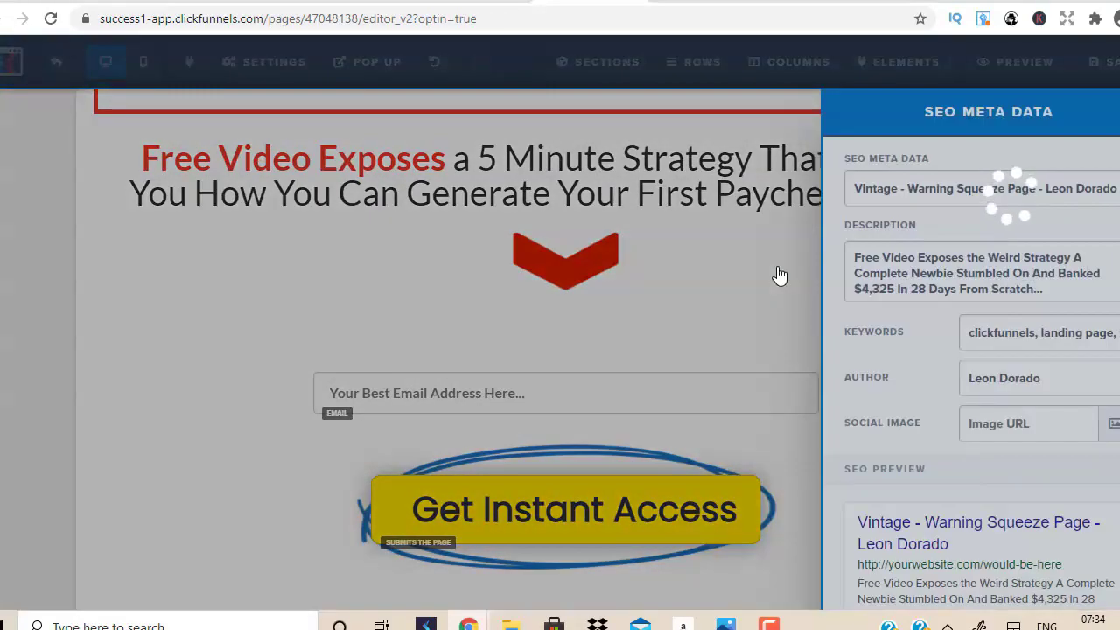
pyautogui.doubleClick(936, 274)
pyautogui.hotkey('ctrl', 'a')
pyautogui.press('BackSpace')
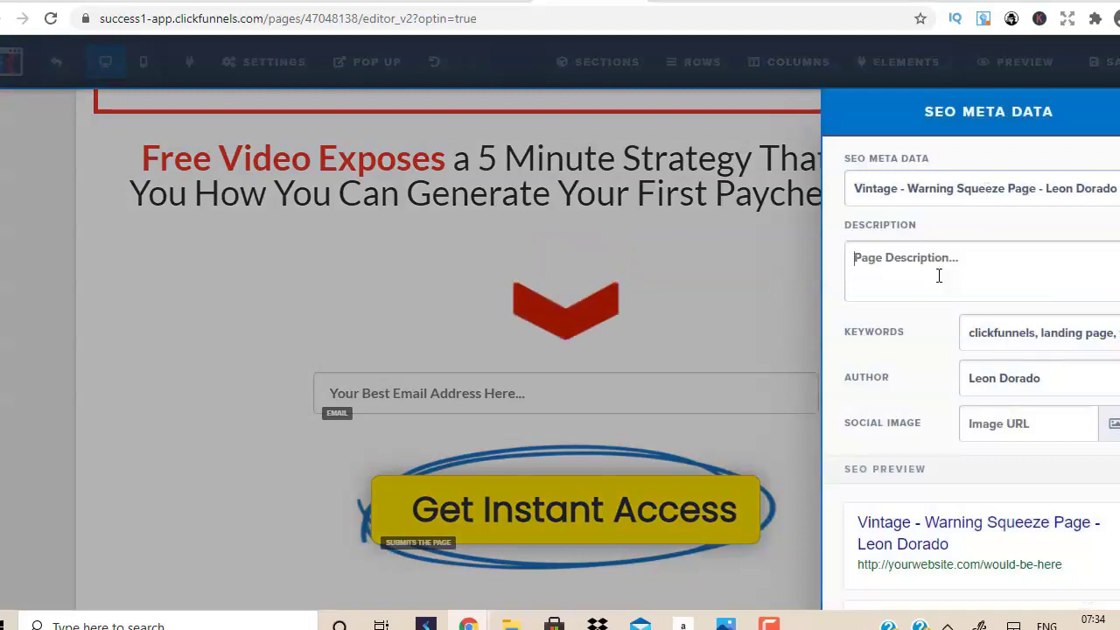
pyautogui.tripleClick(931, 185)
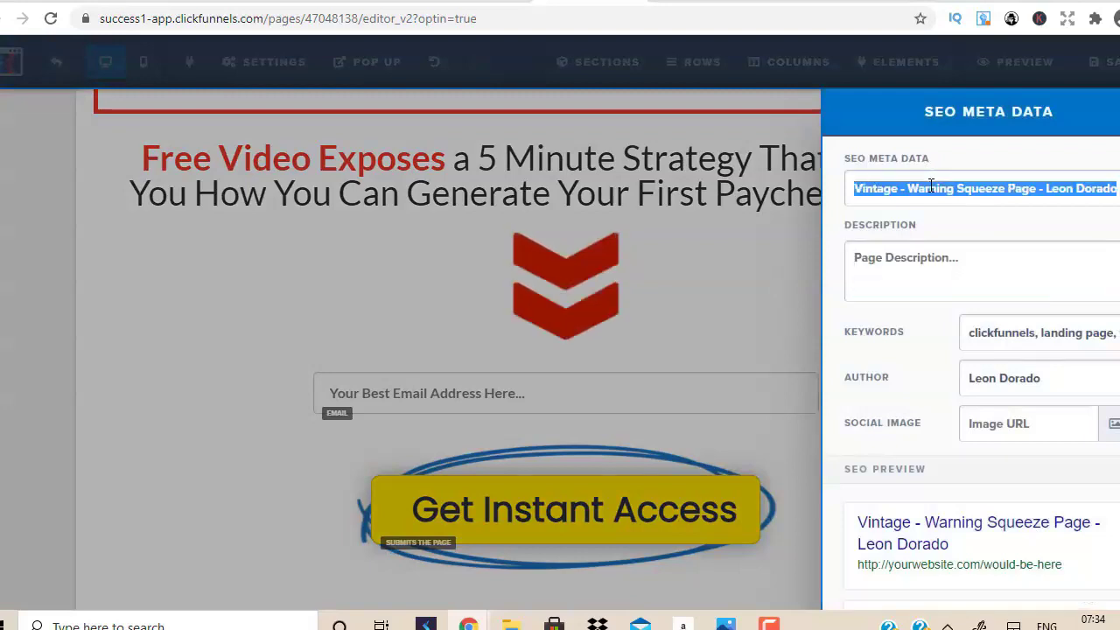
pyautogui.write('How To Make Money From Home')
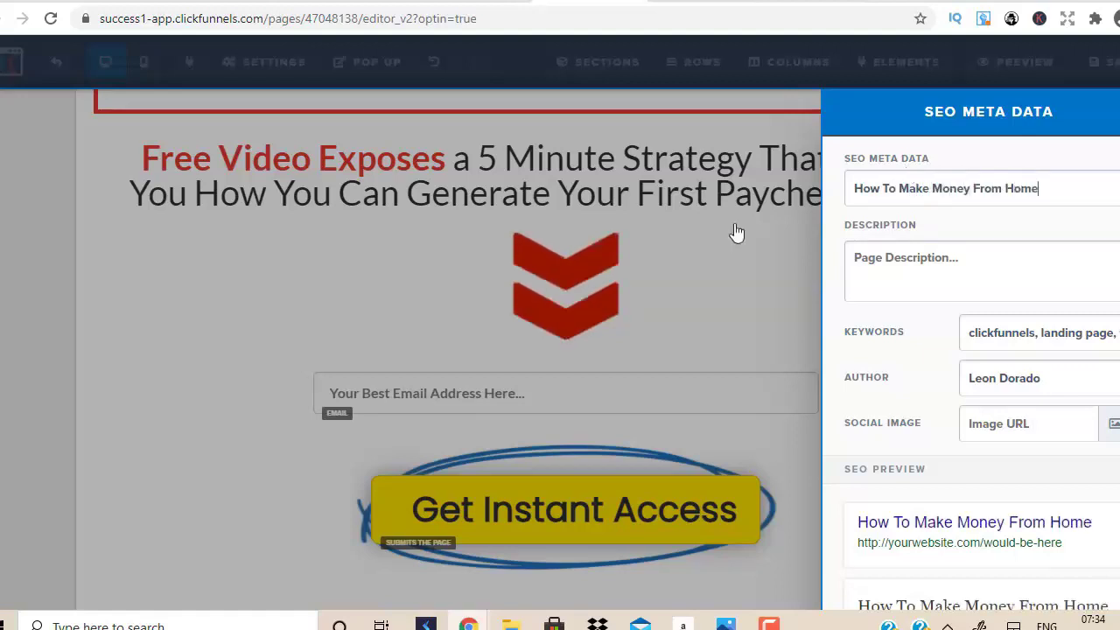
pyautogui.click(642, 270)
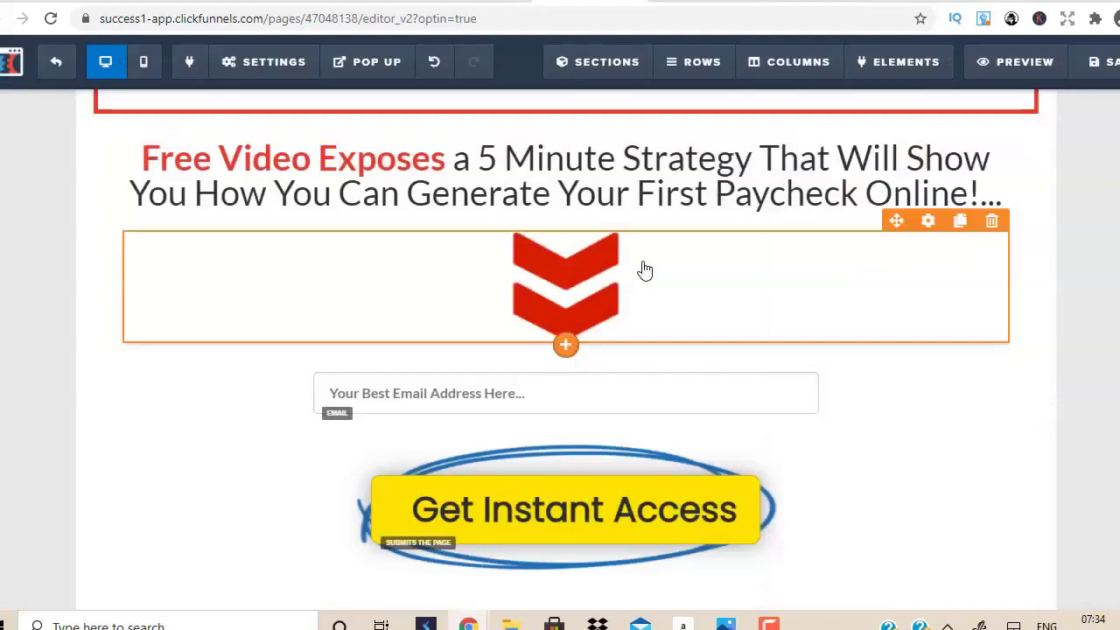
pyautogui.click(262, 70)
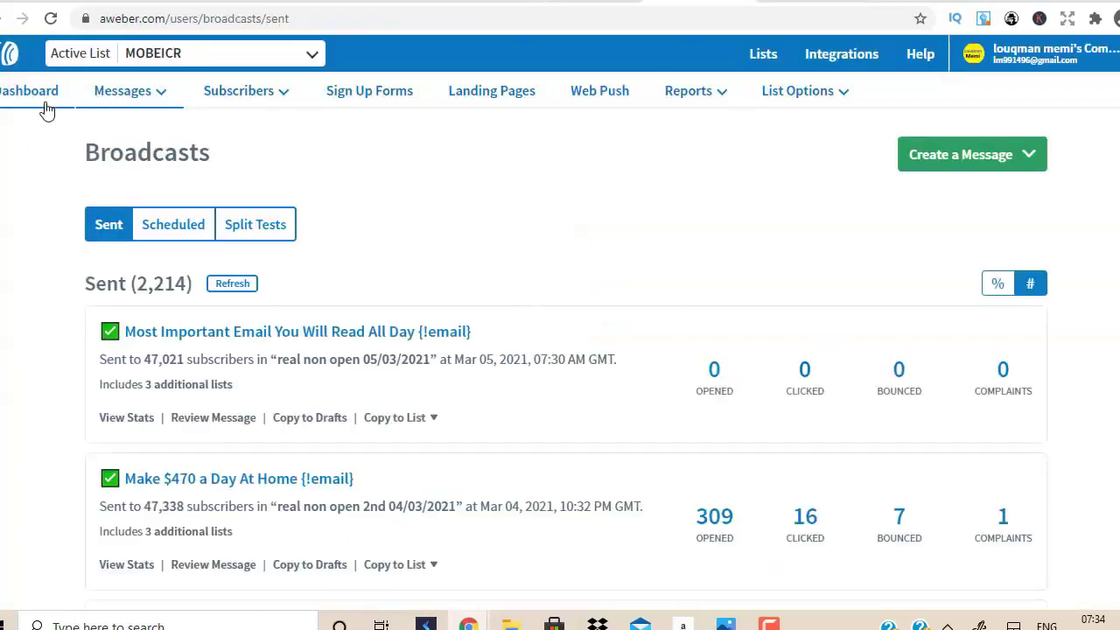
# Open the AWeber Account Dashboard and scroll through its statistics.
pyautogui.click(46, 105)
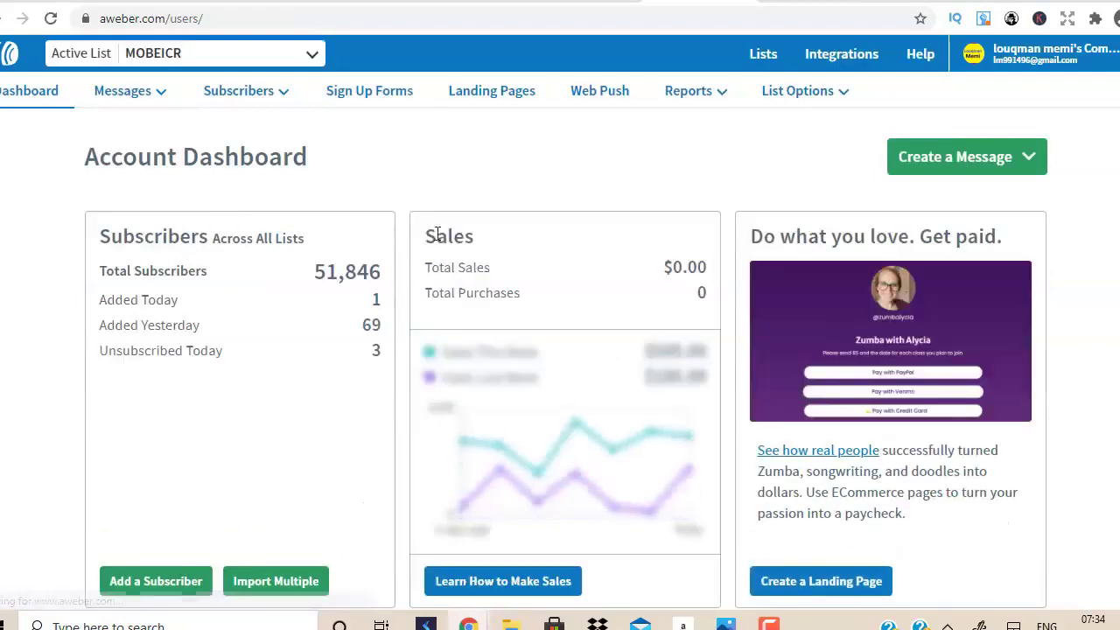
pyautogui.moveTo(687, 91)
pyautogui.click(657, 142)
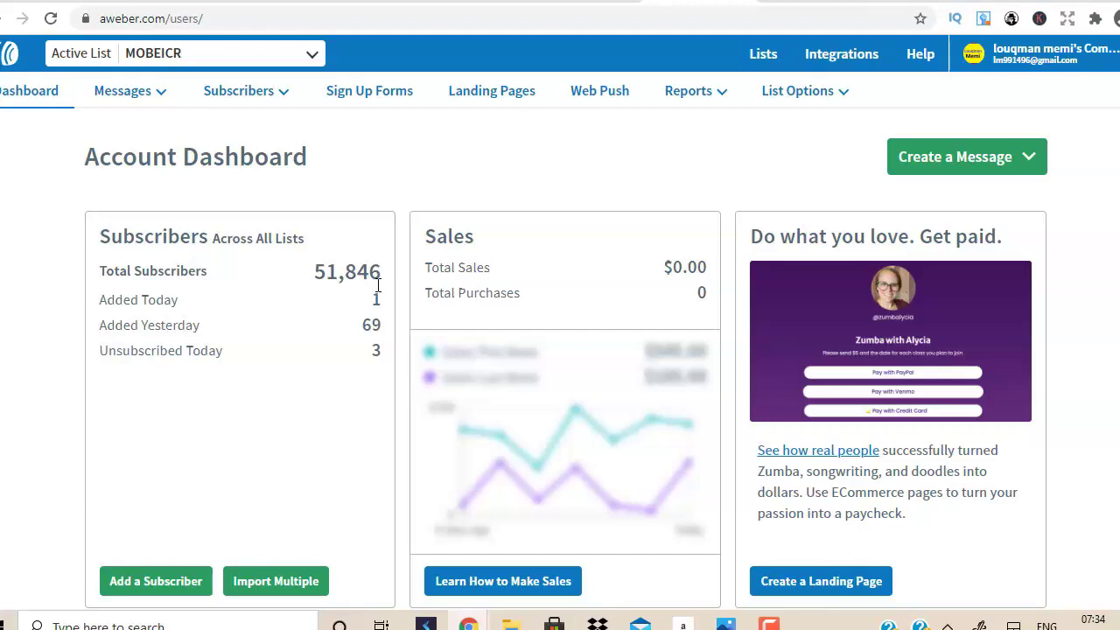
pyautogui.scroll(-5, 378, 286)
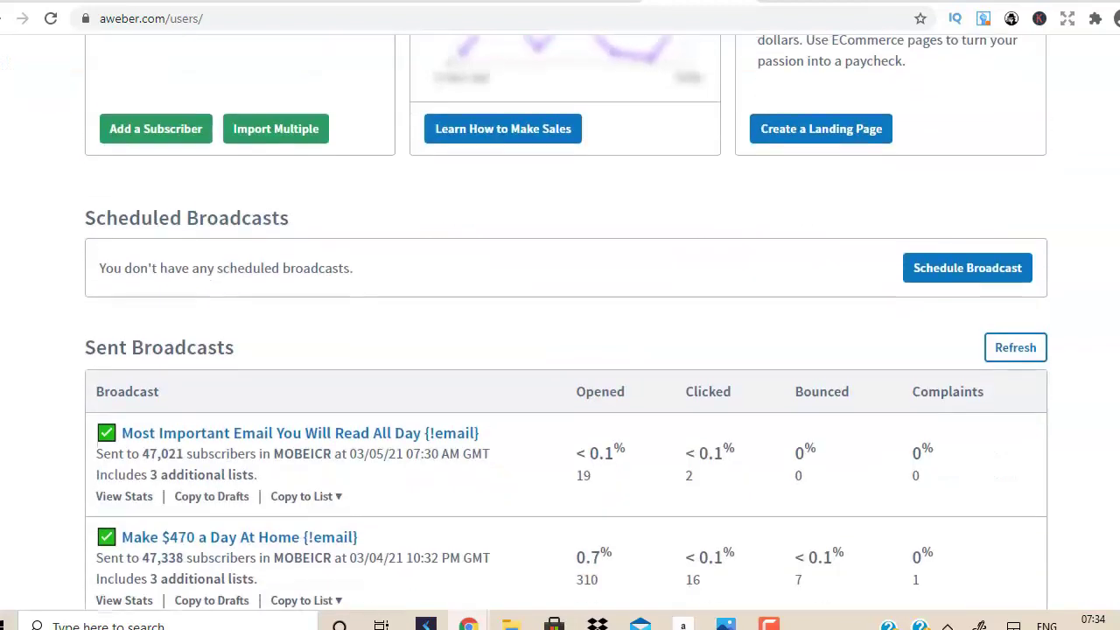
pyautogui.scroll(-1, 98, 461)
# Refresh the Sent Broadcasts statistics and review the Lists table totals.
pyautogui.click(1006, 230)
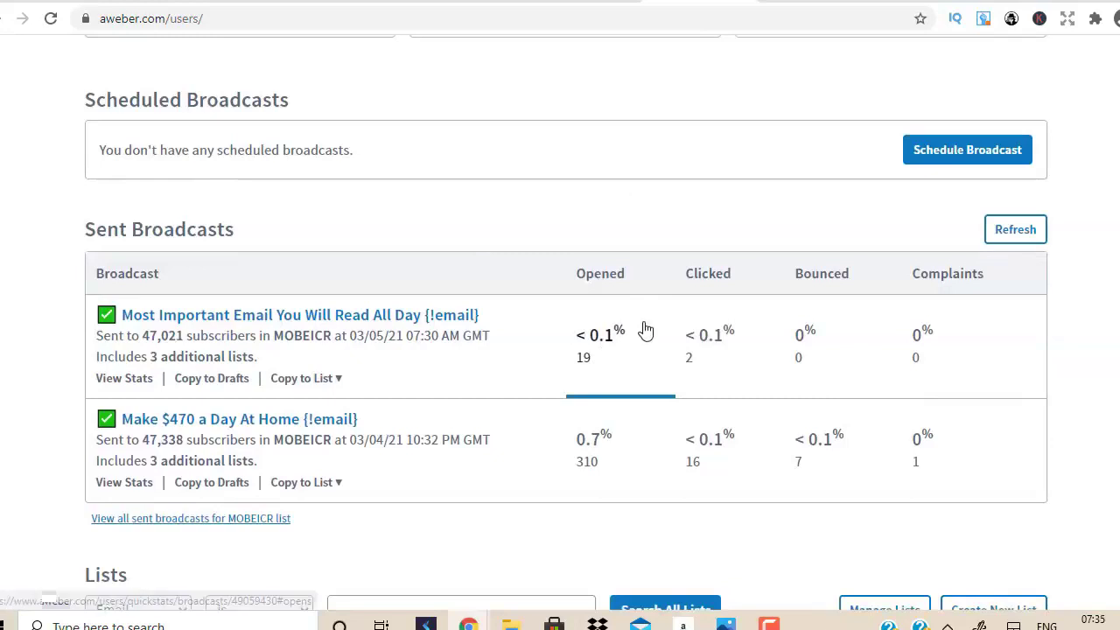
pyautogui.scroll(-6, 645, 327)
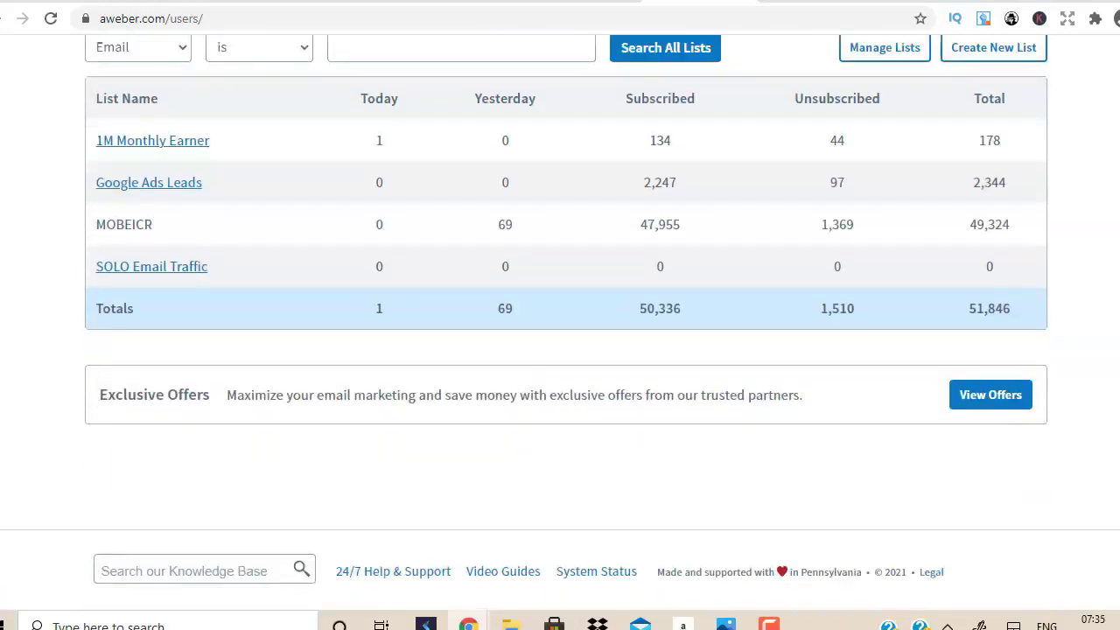
pyautogui.scroll(4, 560, 315)
pyautogui.scroll(-4, 560, 315)
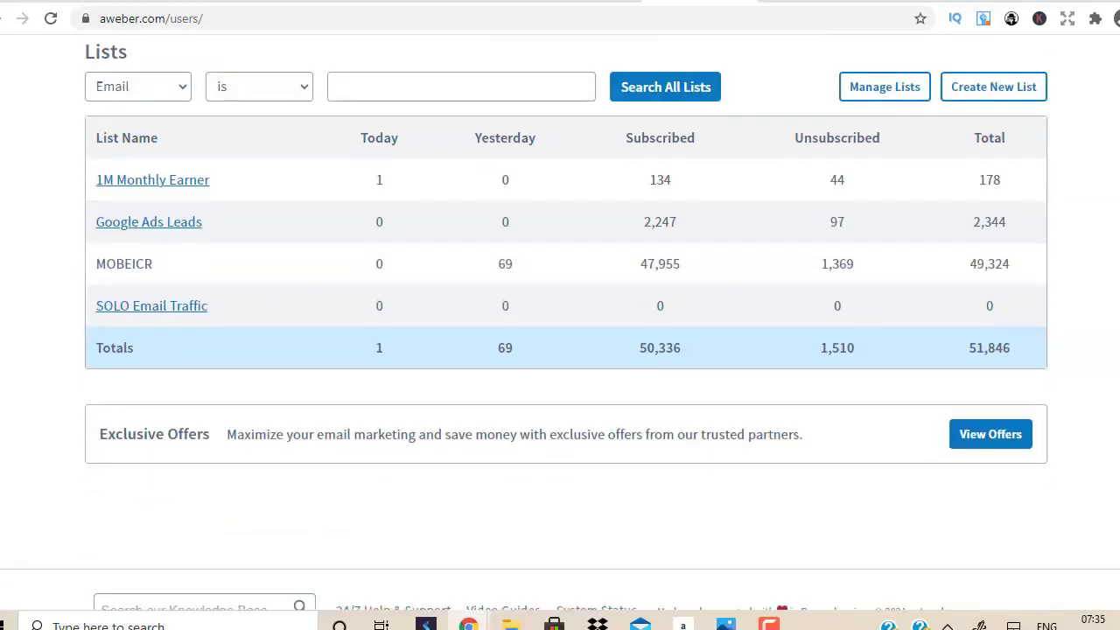
pyautogui.scroll(10, 467, 198)
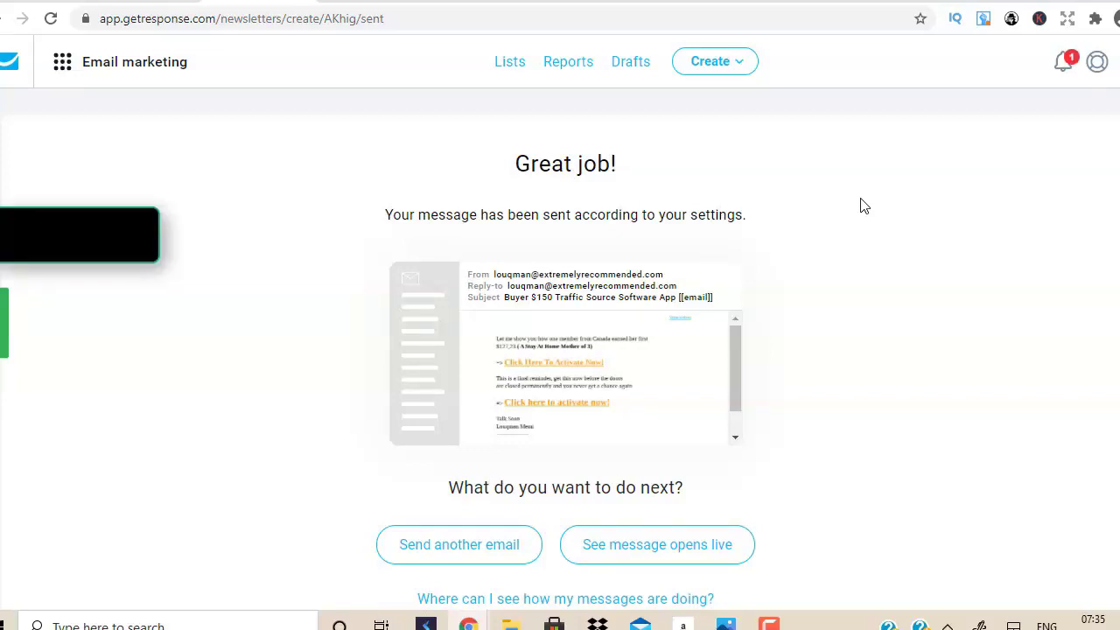
# Pause the recorder and bring up the YouTube video 'How To Make $150 A DAY'.
pyautogui.click(770, 625)
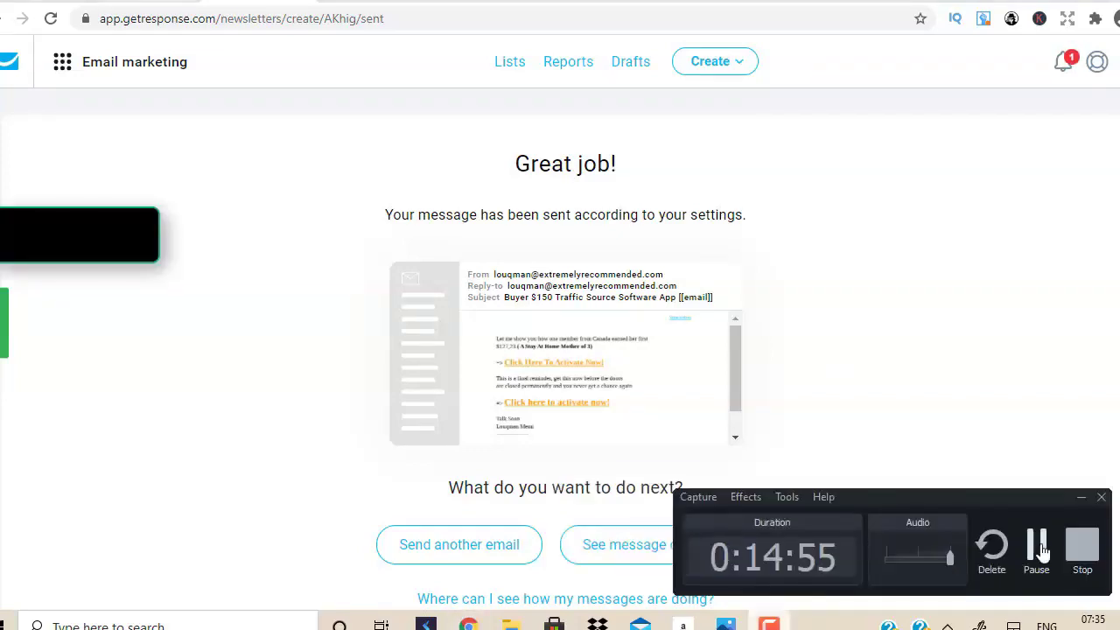
pyautogui.click(1038, 547)
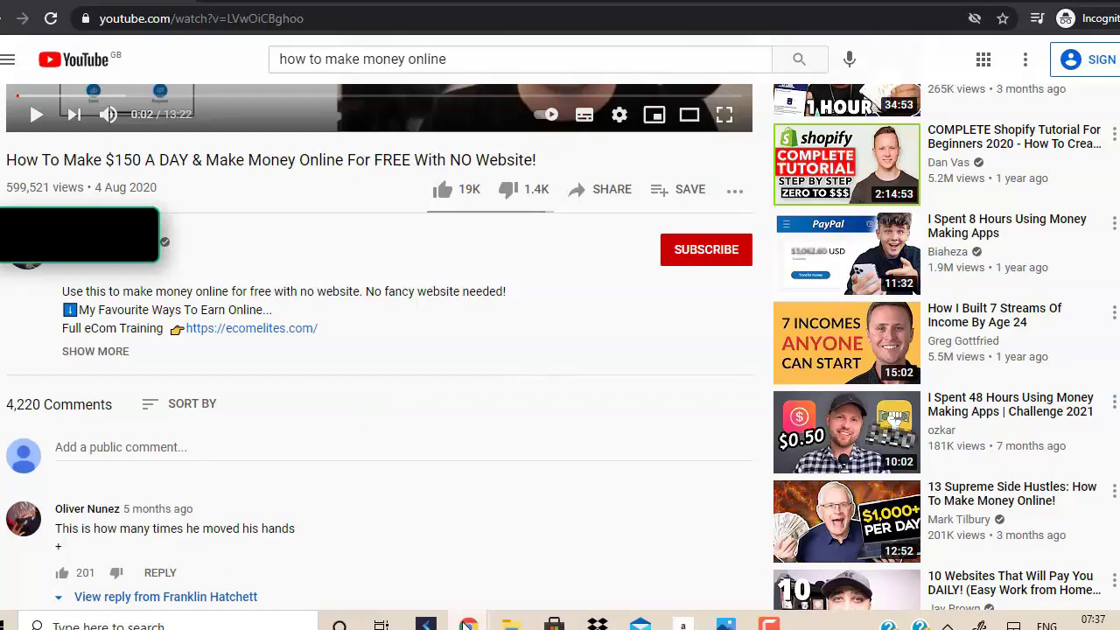
# Return to the GetResponse 'Email Marketing' window from the YouTube video.
pyautogui.moveTo(469, 624)
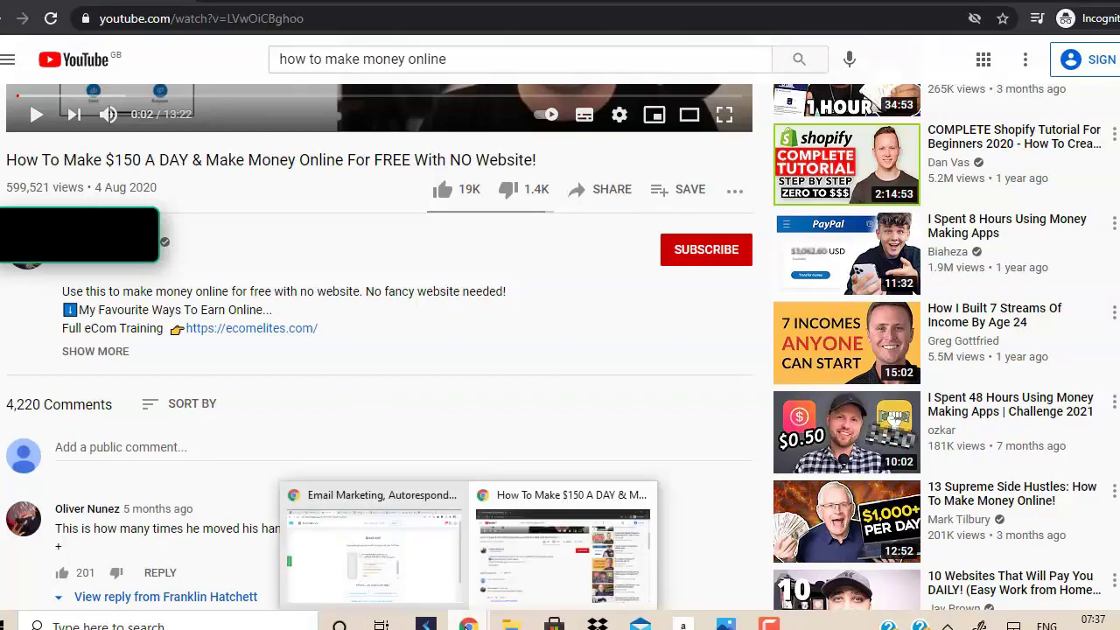
pyautogui.click(426, 593)
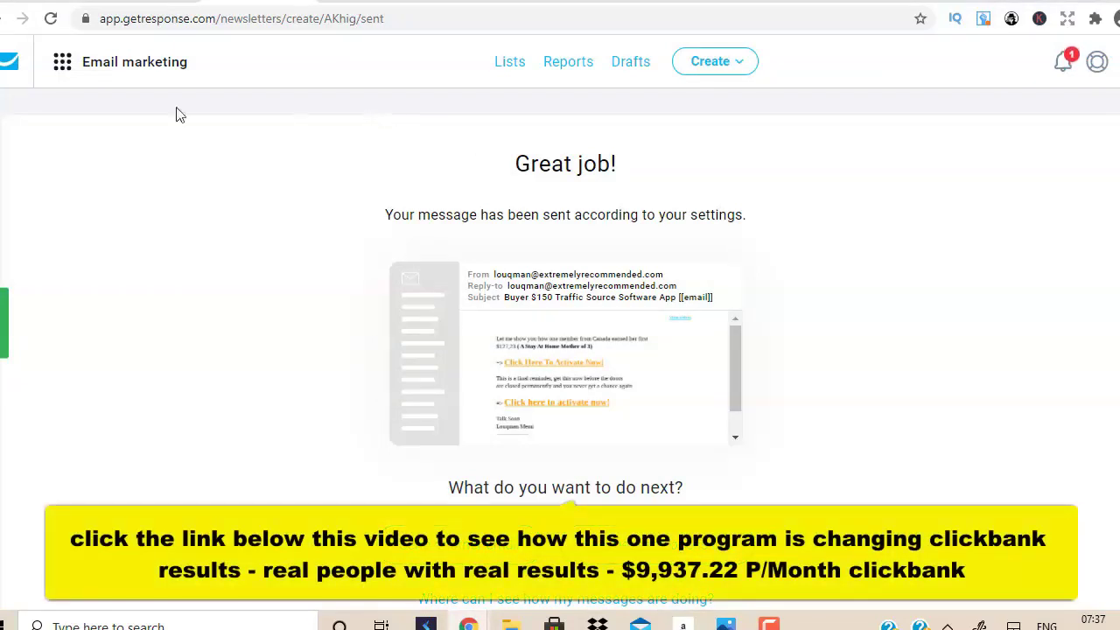
# Open GetResponse's Integrations and API page, then return to the ClickFunnels editor.
pyautogui.click(9, 70)
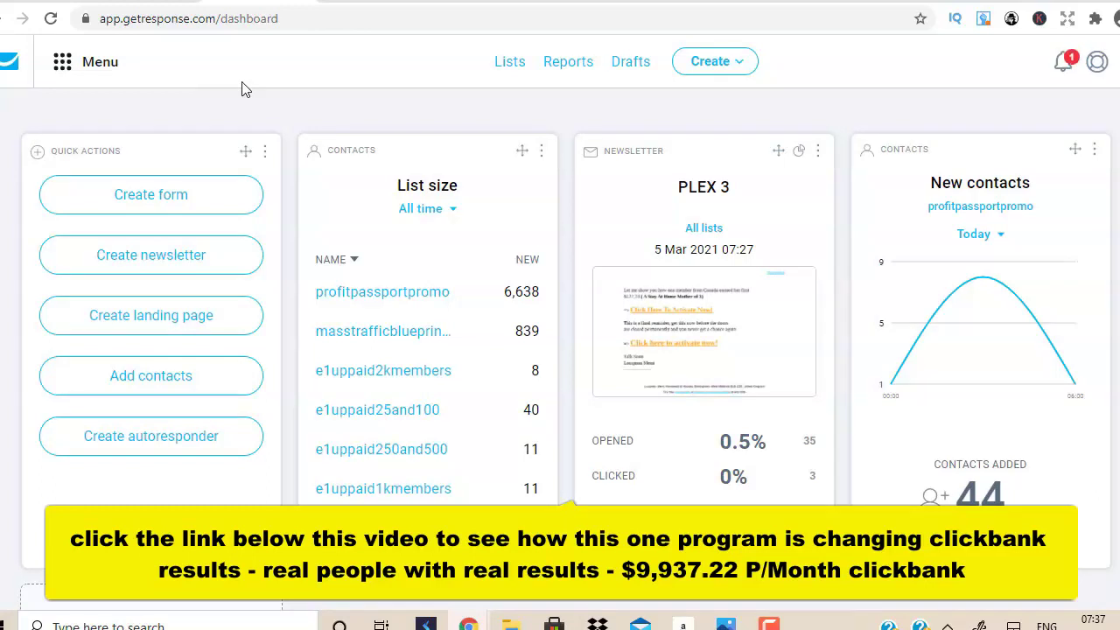
pyautogui.click(61, 75)
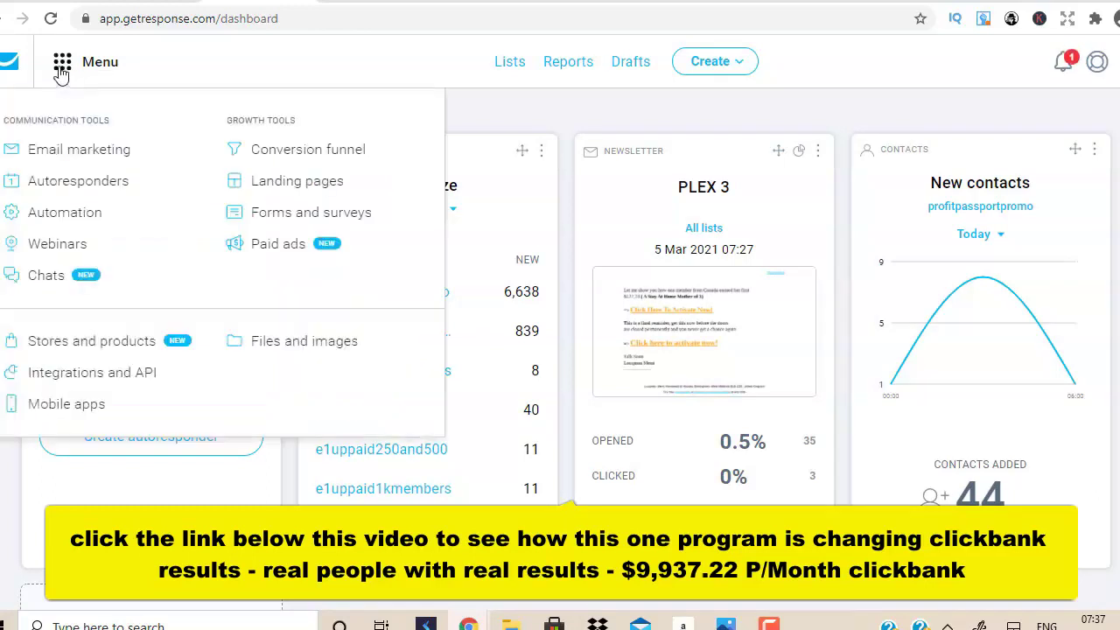
pyautogui.click(118, 387)
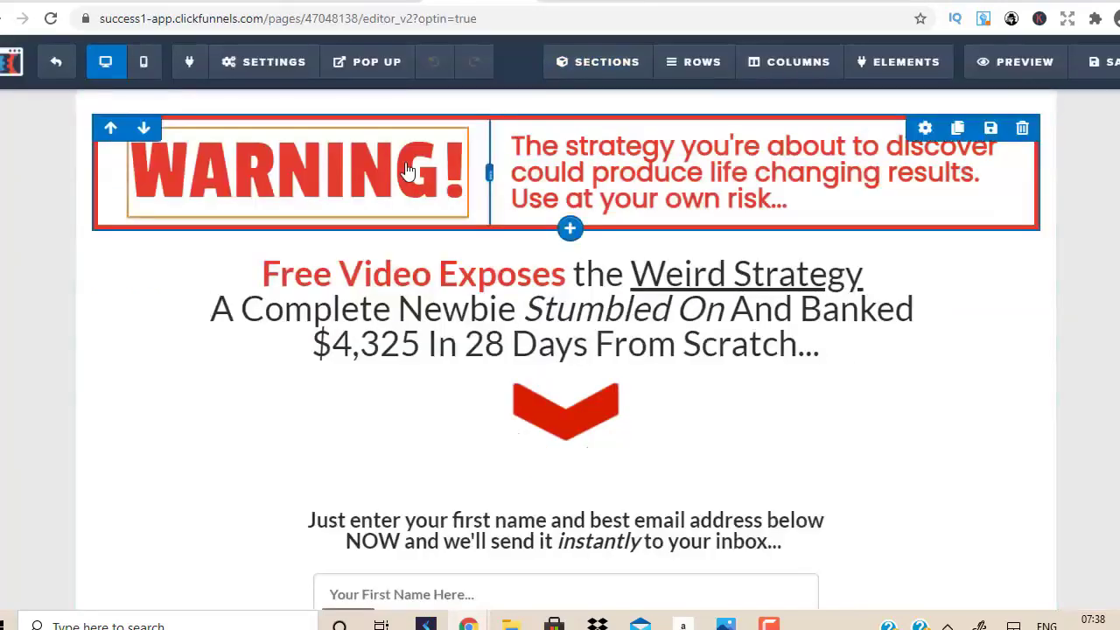
pyautogui.click(367, 61)
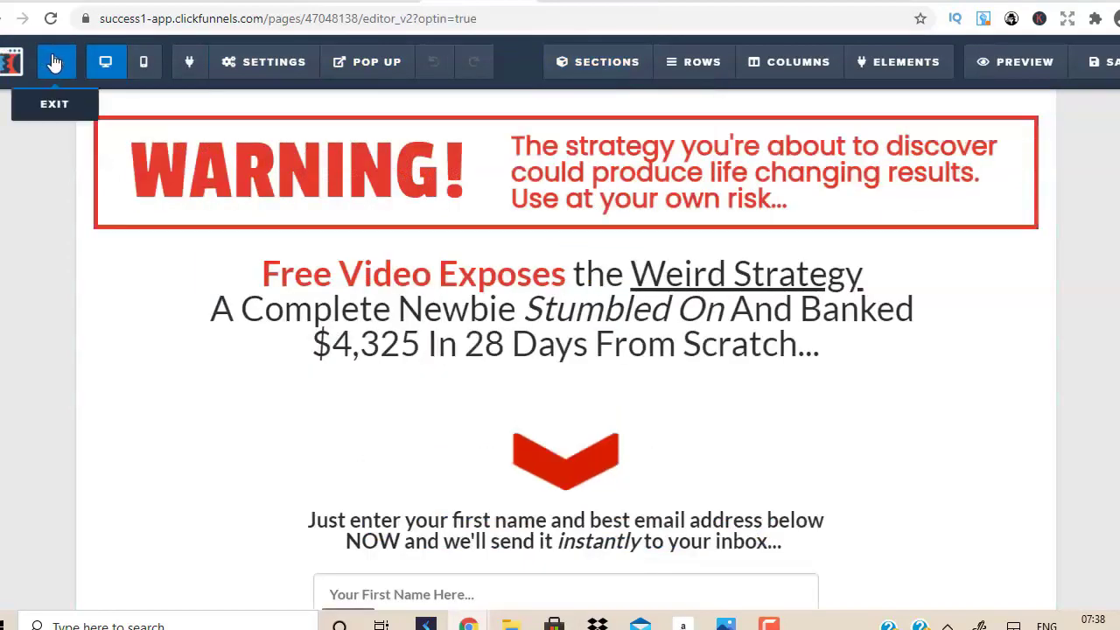
# Exit the page editor and open ClickFunnels Account Settings > Integrations.
pyautogui.click(54, 62)
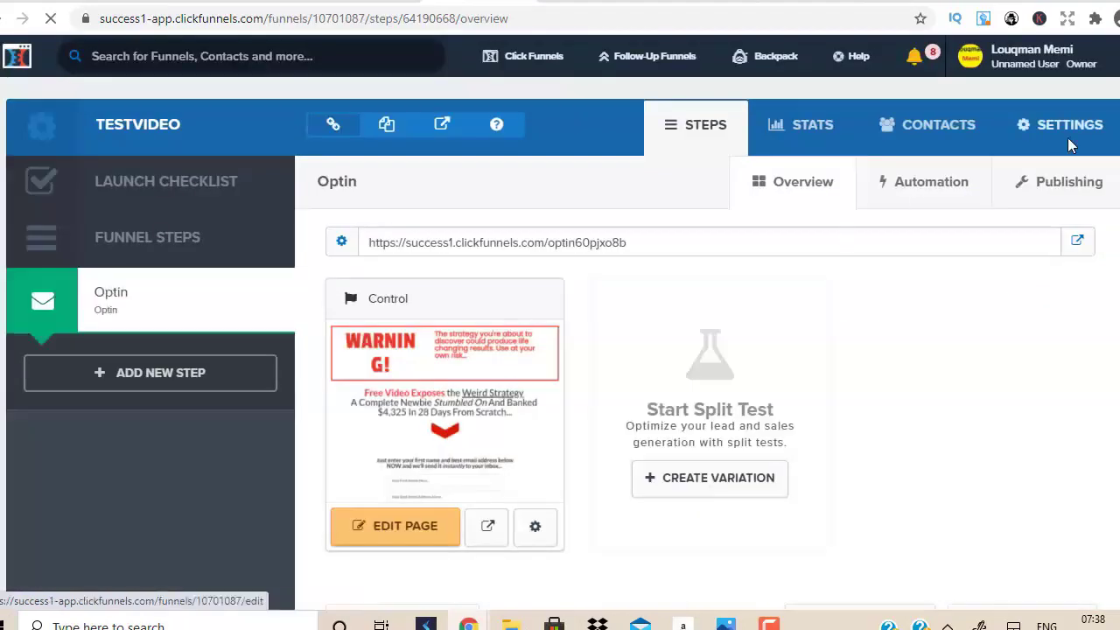
pyautogui.click(1063, 52)
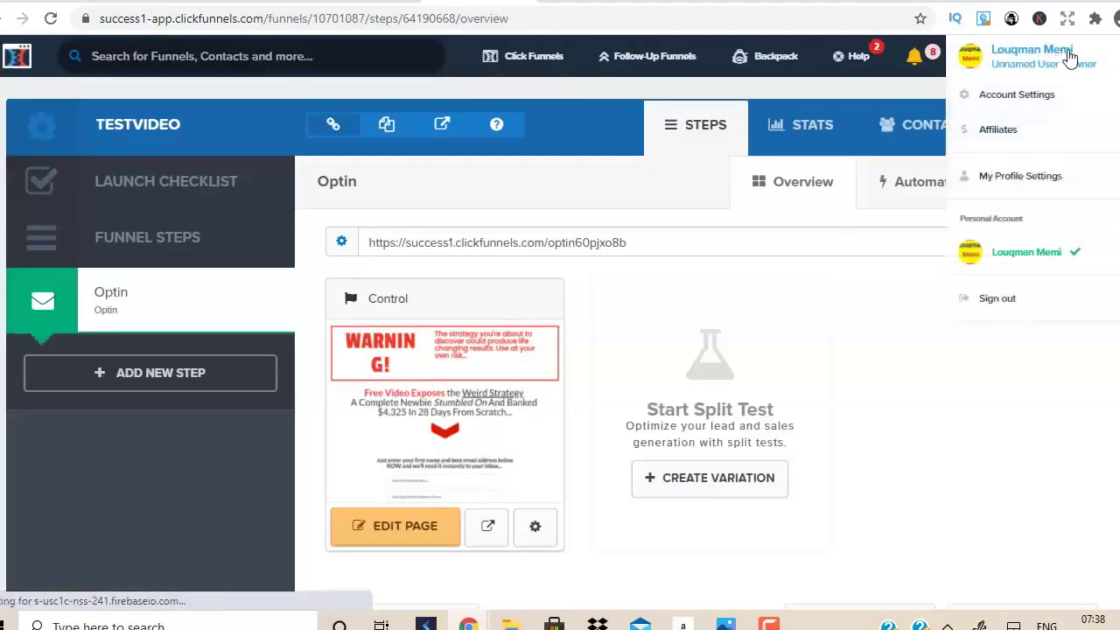
pyautogui.click(990, 106)
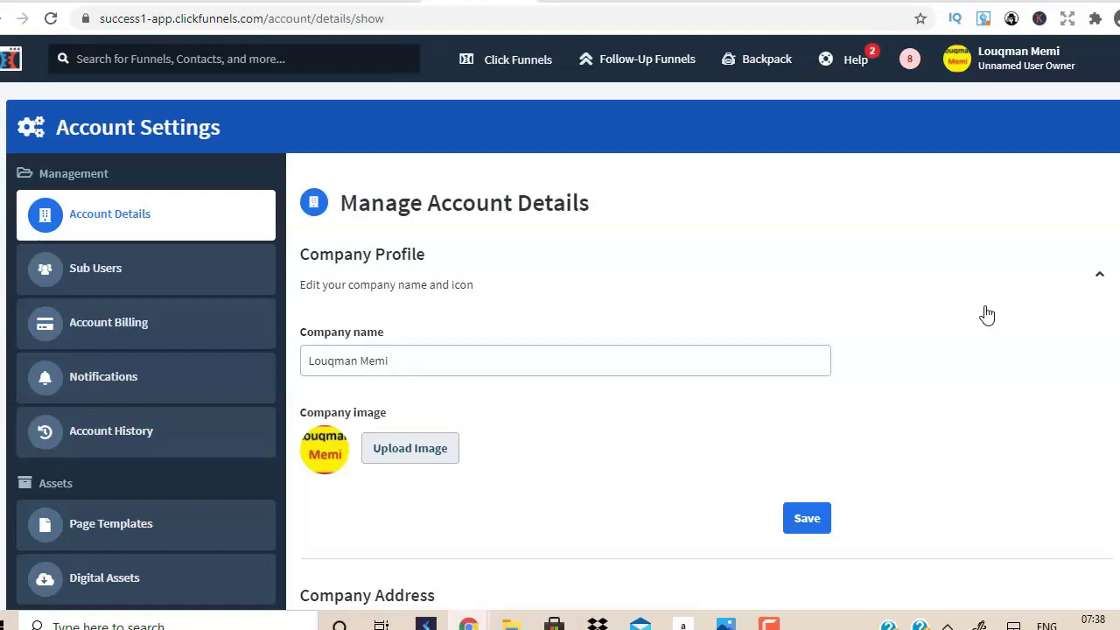
pyautogui.click(1055, 66)
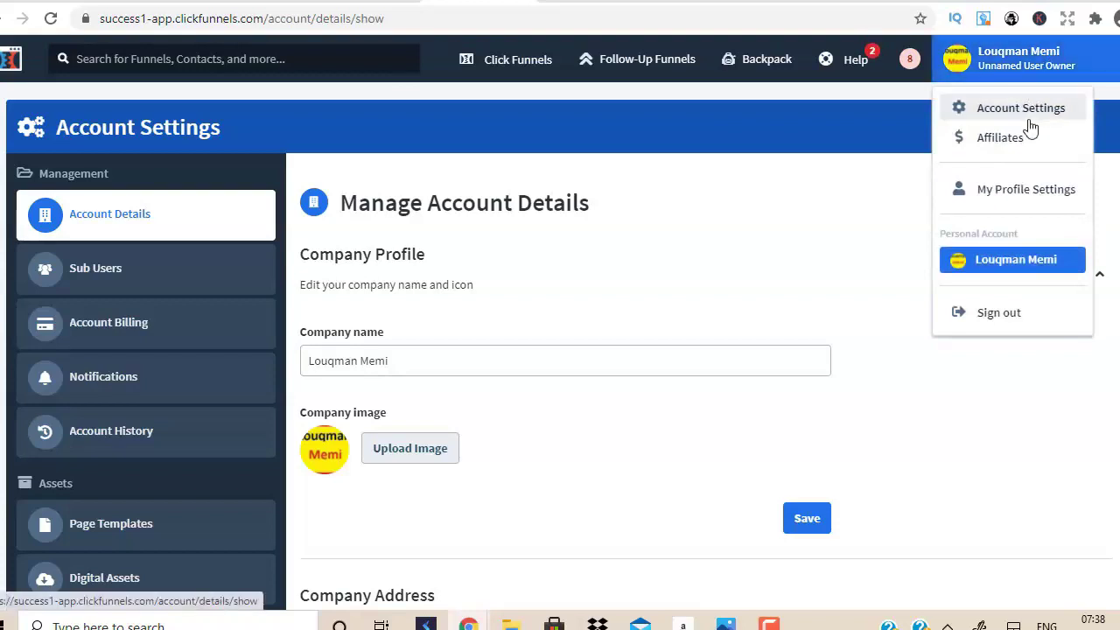
pyautogui.scroll(-4, 502, 310)
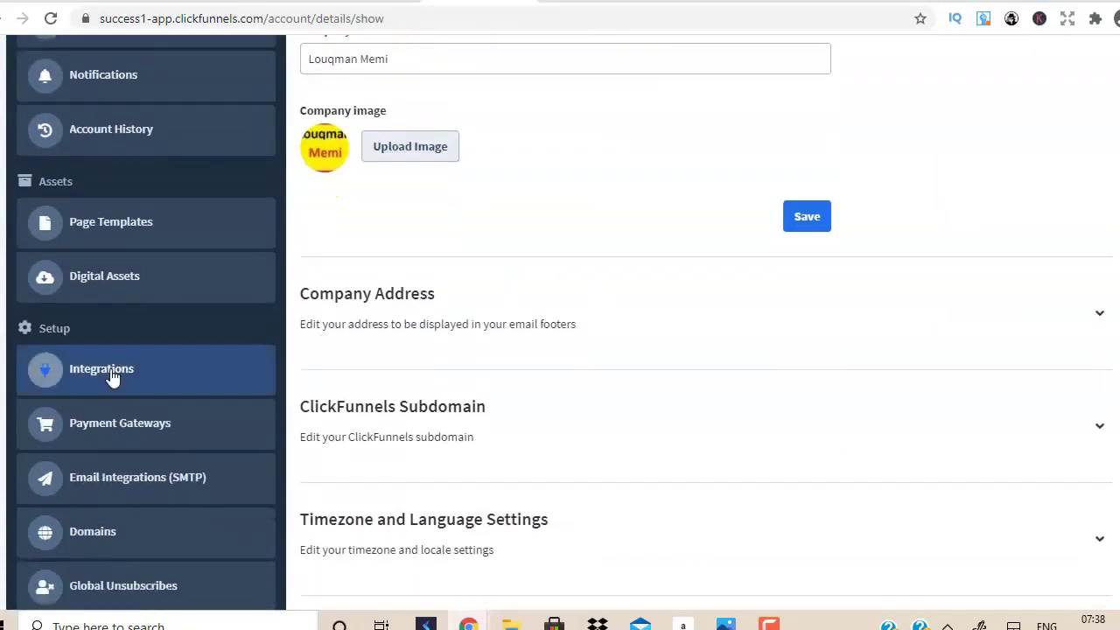
pyautogui.click(110, 375)
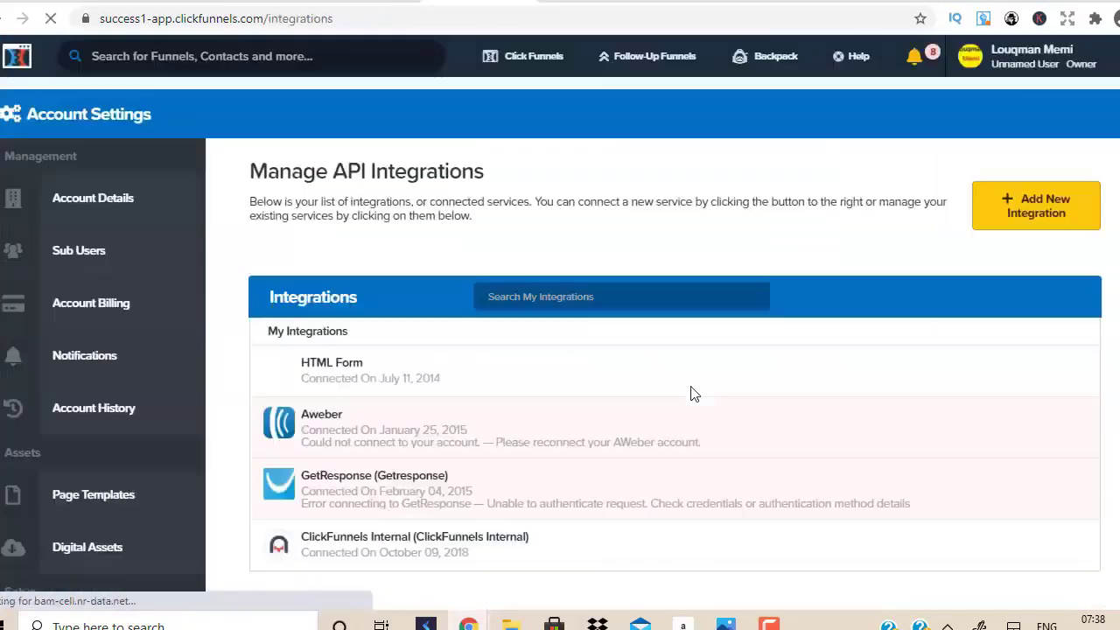
# Start a new integration in ClickFunnels and scroll down to the GetResponse card.
pyautogui.click(1051, 212)
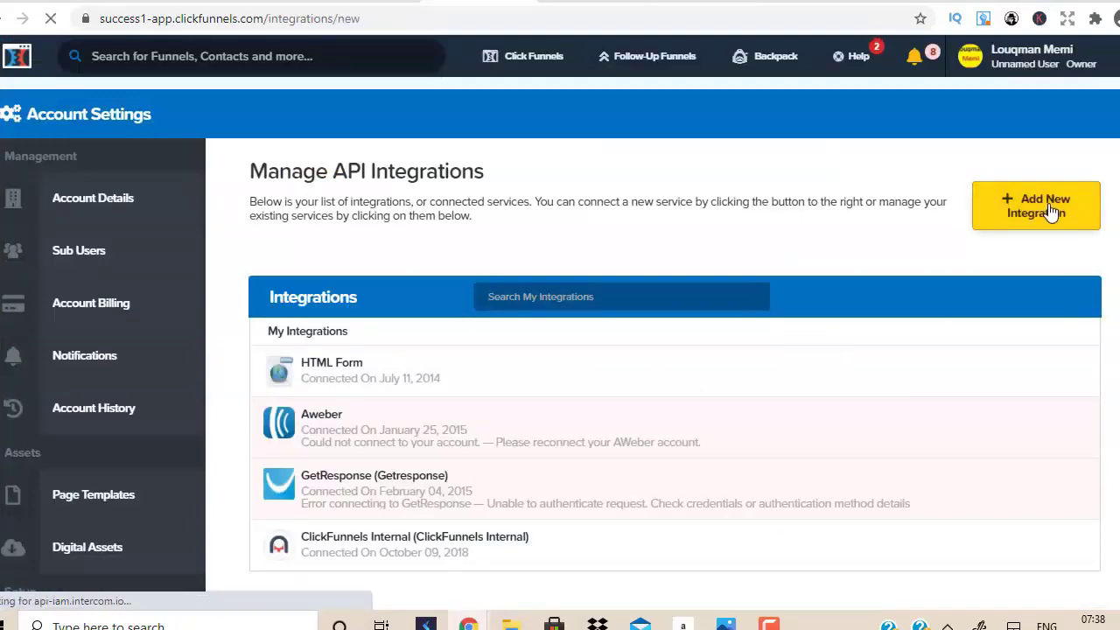
pyautogui.scroll(-1, 665, 350)
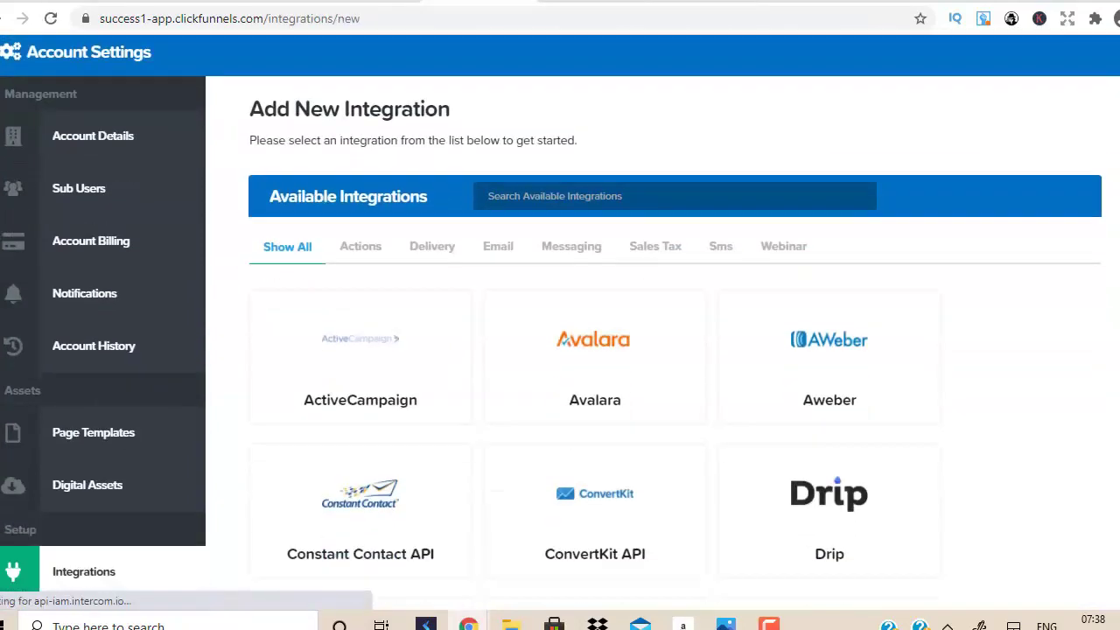
pyautogui.scroll(-4, 613, 350)
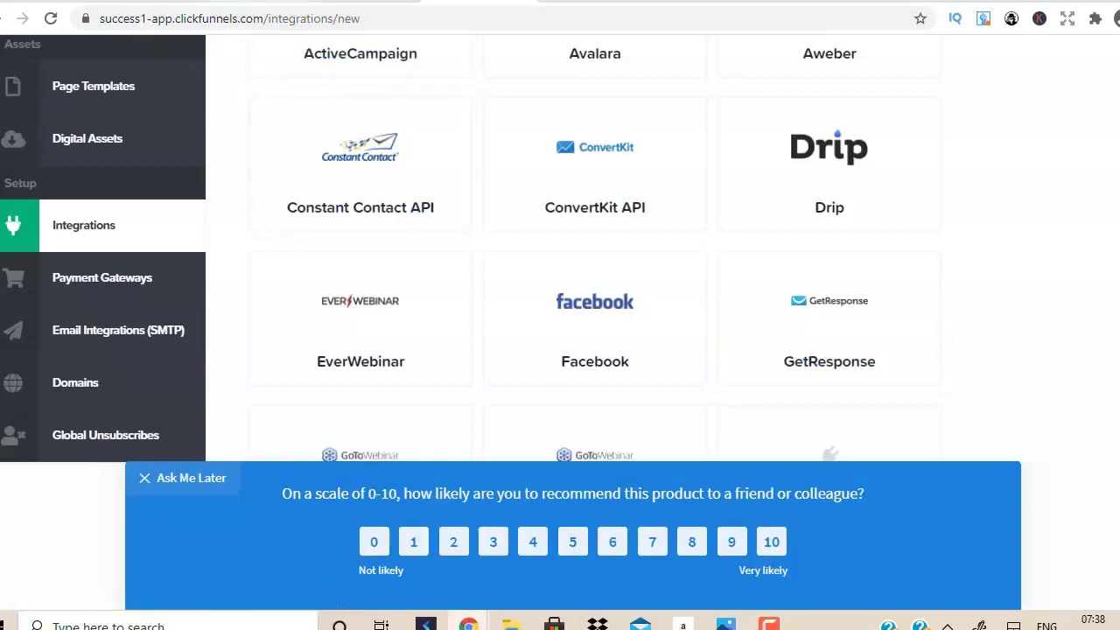
pyautogui.hotkey('ctrl', 'Tab')
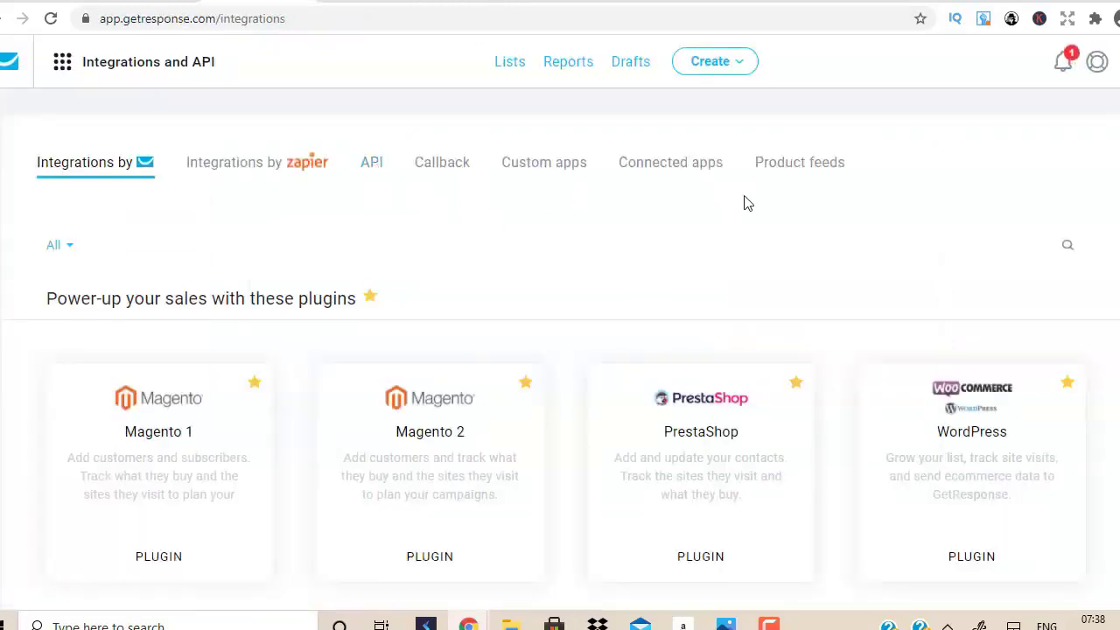
pyautogui.hotkey('ctrl', 'shift', 'Tab')
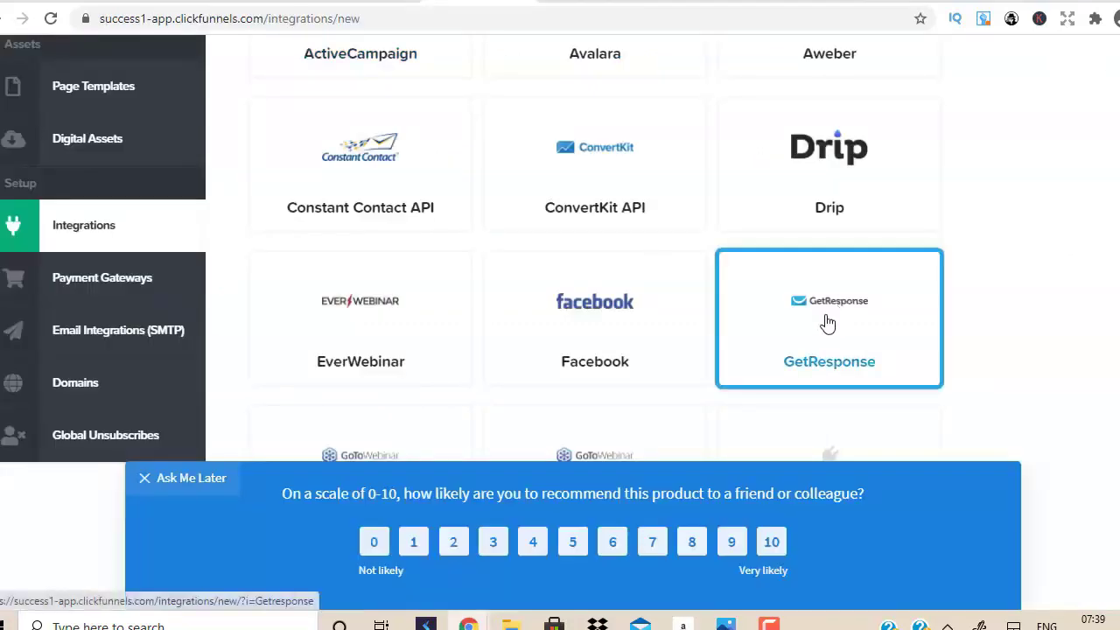
# Dismiss the recommendation survey with Ask Me Later and go to the Click Funnels > Funnels list.
pyautogui.click(200, 481)
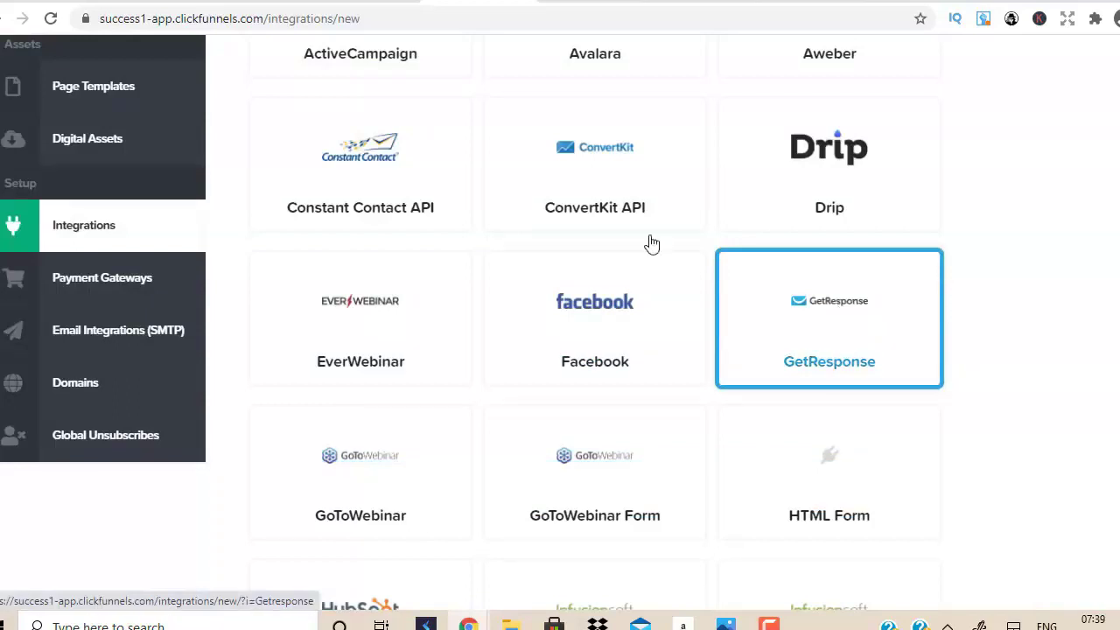
pyautogui.hotkey('ctrl', 'Tab')
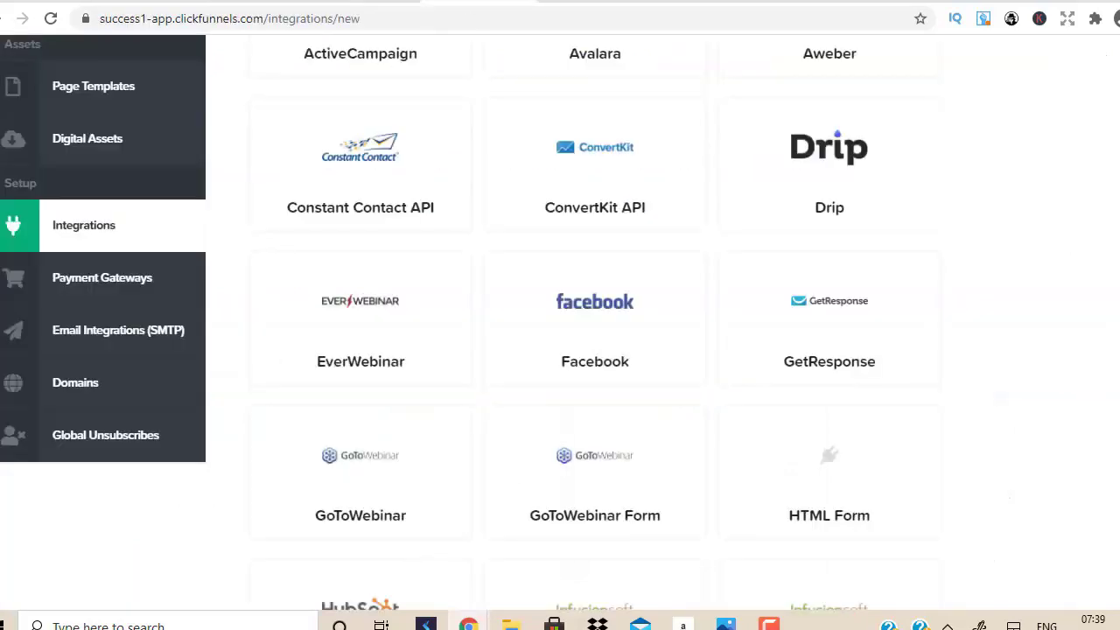
pyautogui.scroll(5, 595, 324)
pyautogui.moveTo(520, 56)
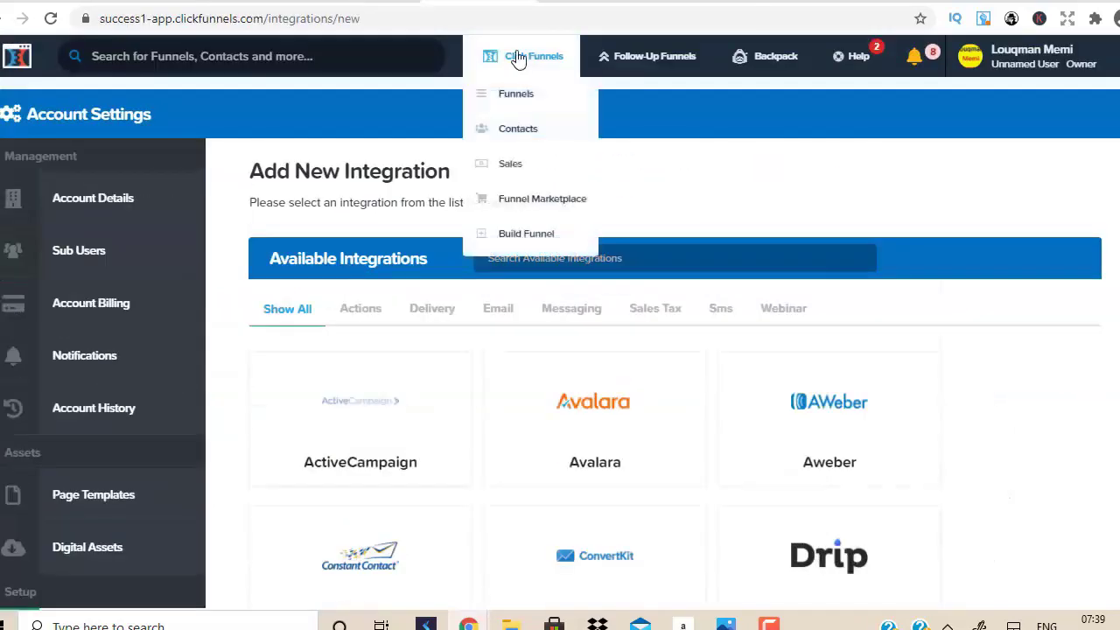
pyautogui.click(521, 98)
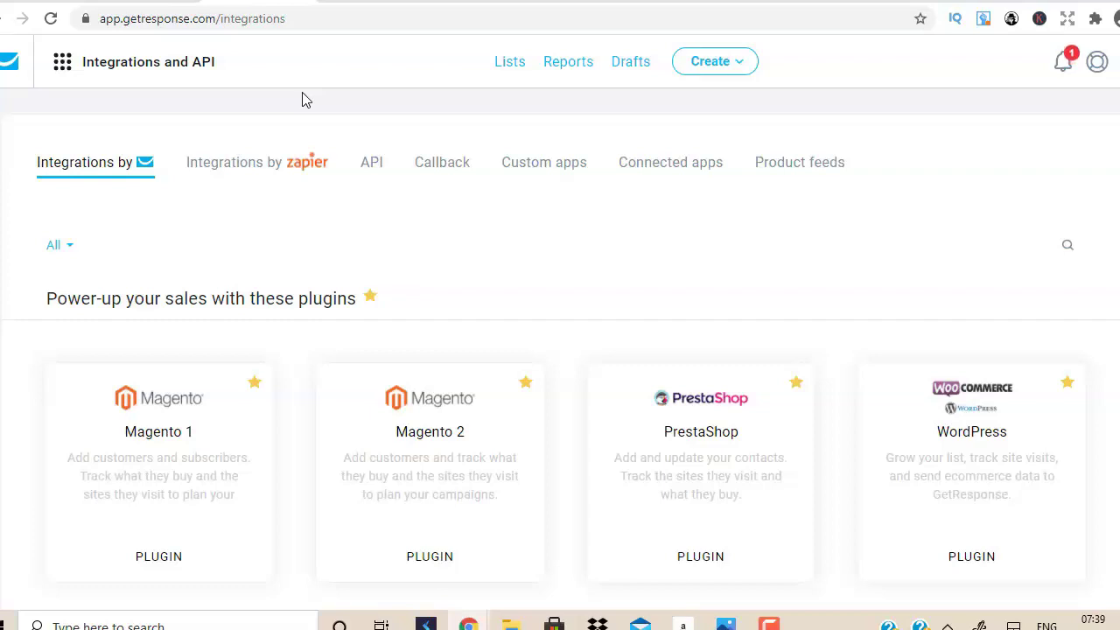
pyautogui.click(64, 67)
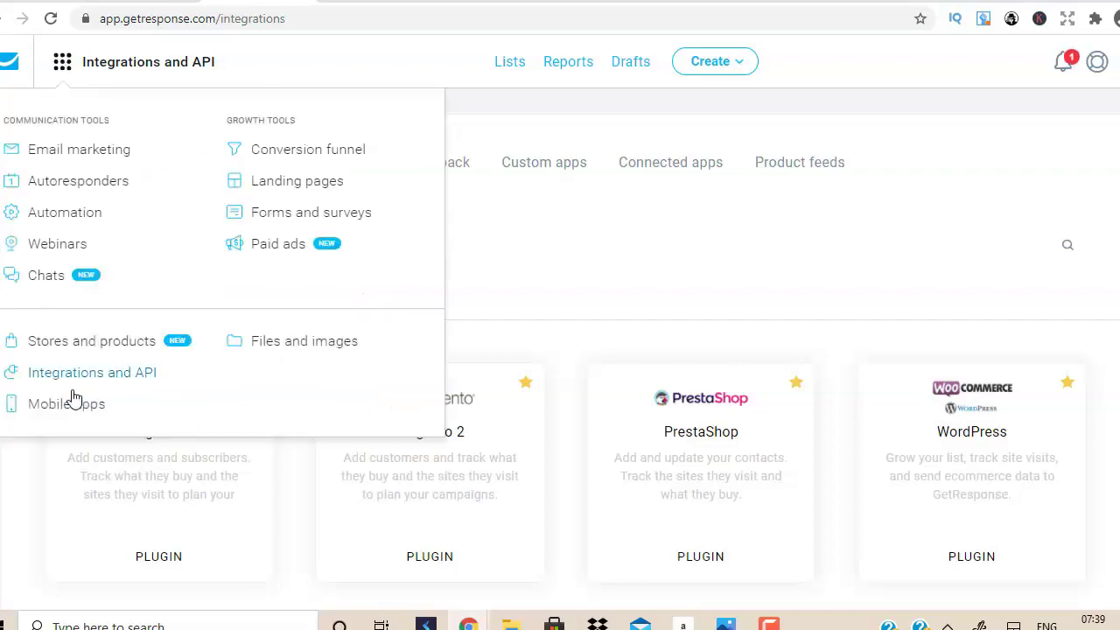
pyautogui.click(564, 263)
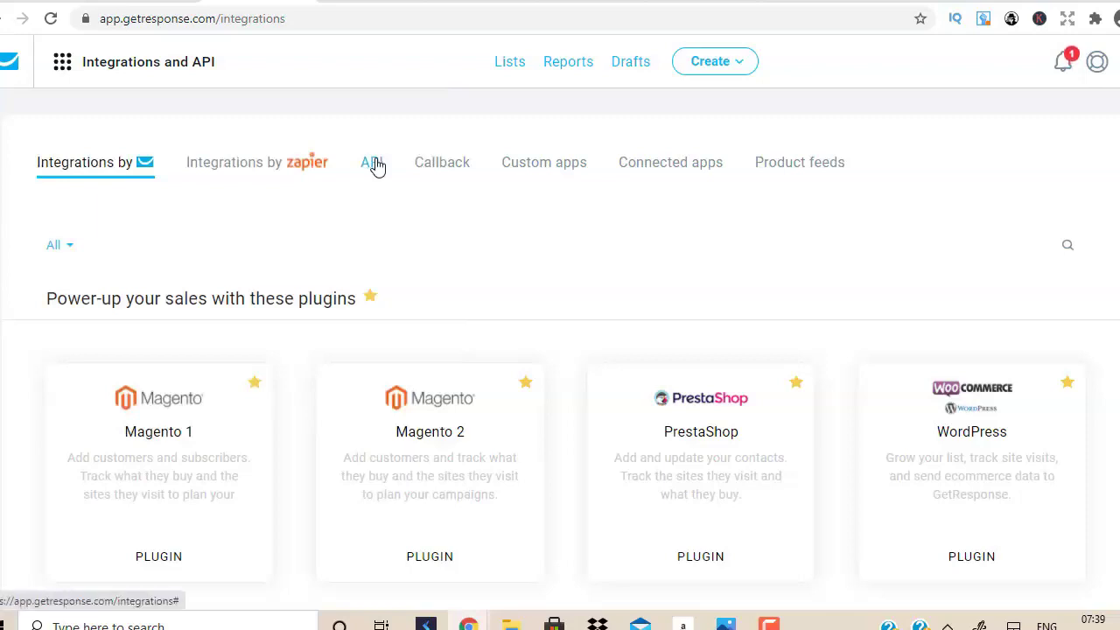
pyautogui.hotkey('ctrl', 'Tab')
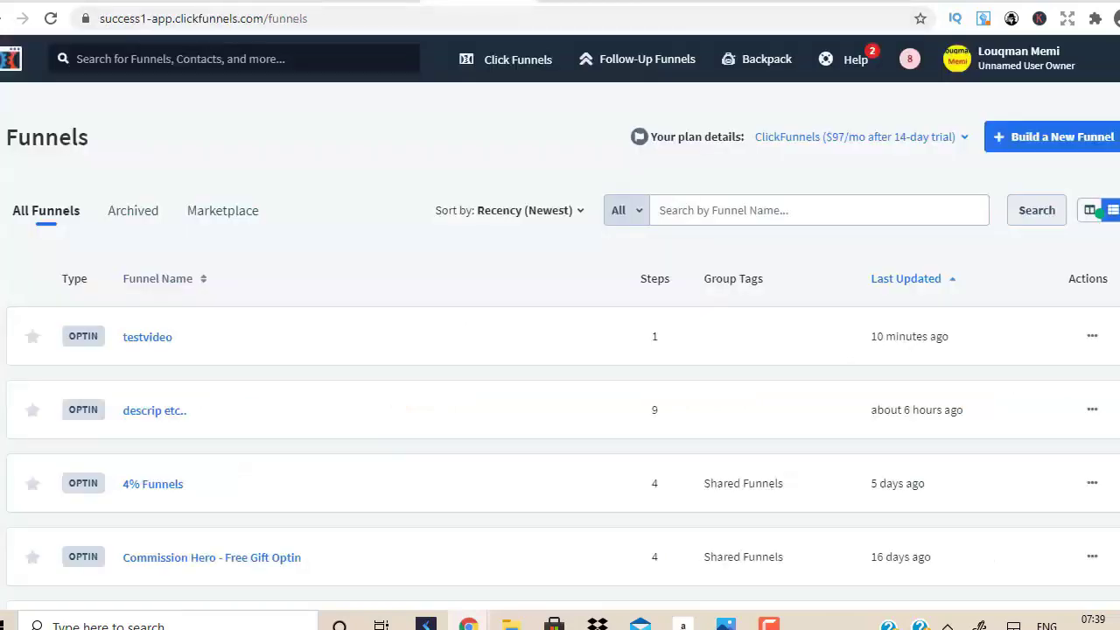
pyautogui.click(1062, 52)
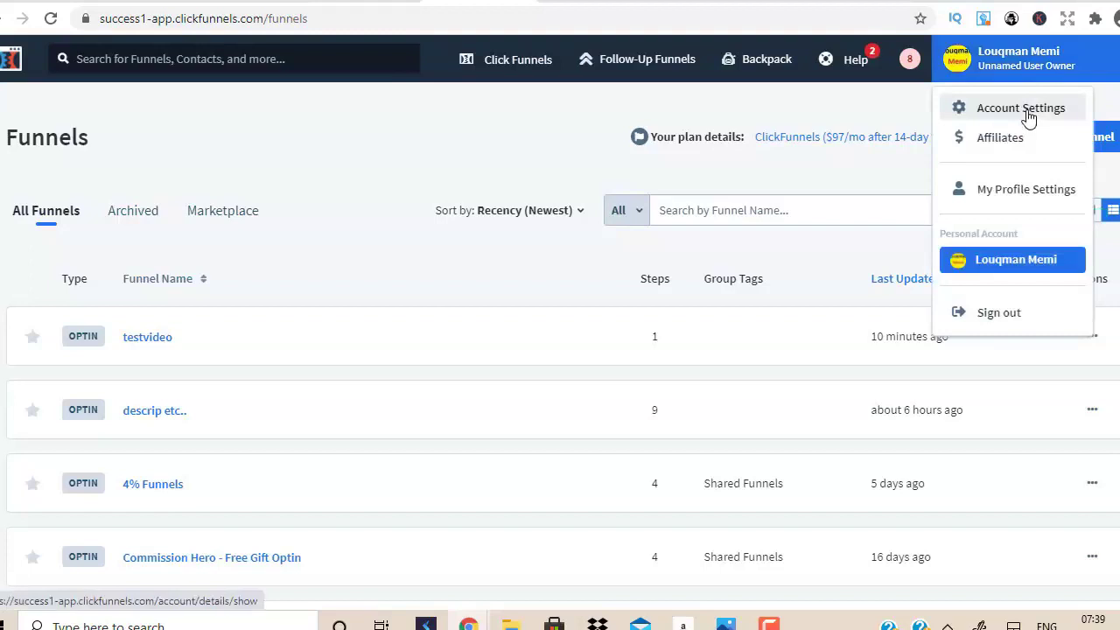
pyautogui.click(459, 150)
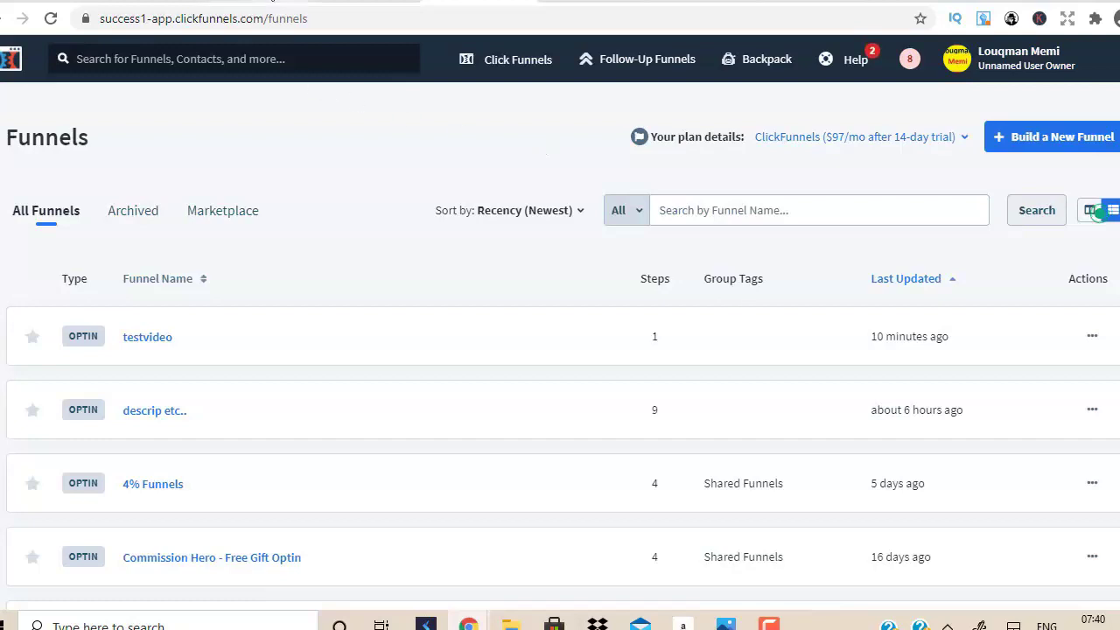
pyautogui.click(269, 2)
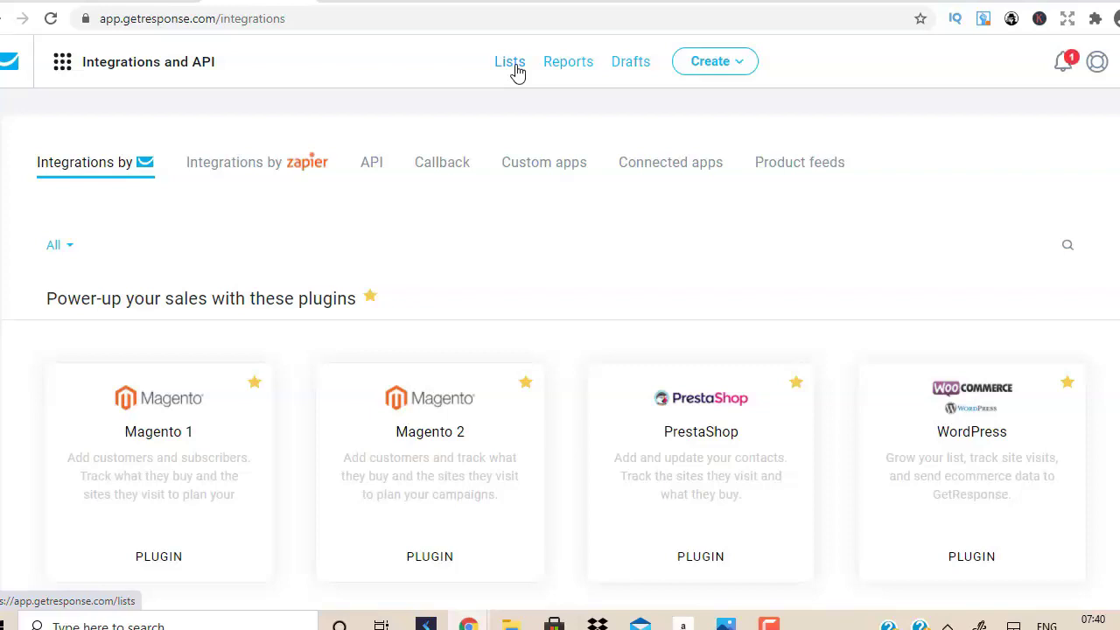
pyautogui.click(470, 2)
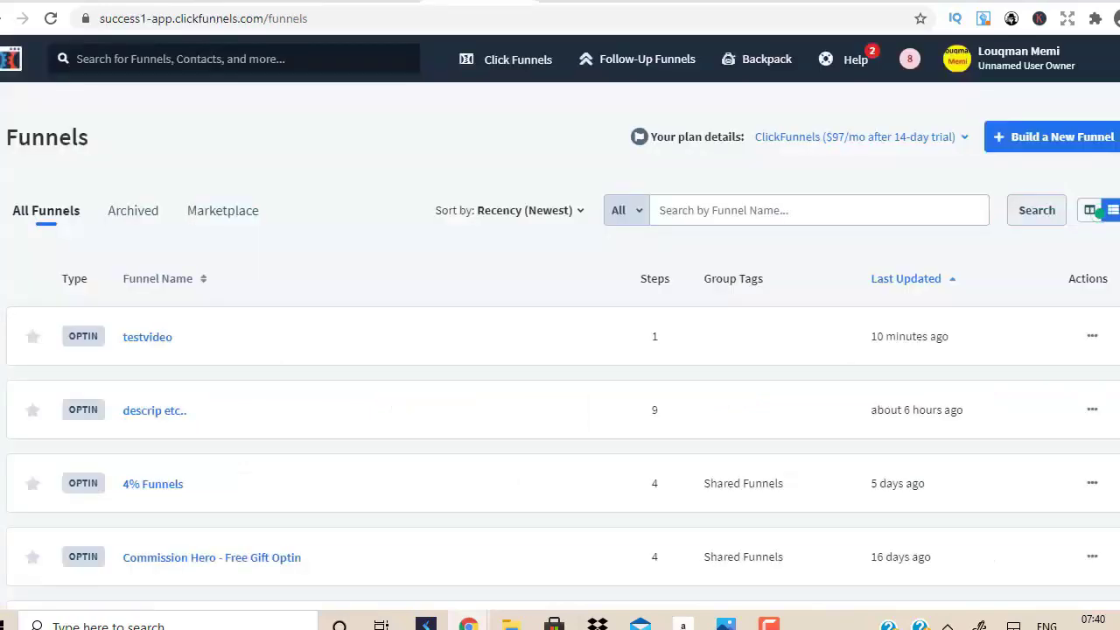
pyautogui.click(522, 59)
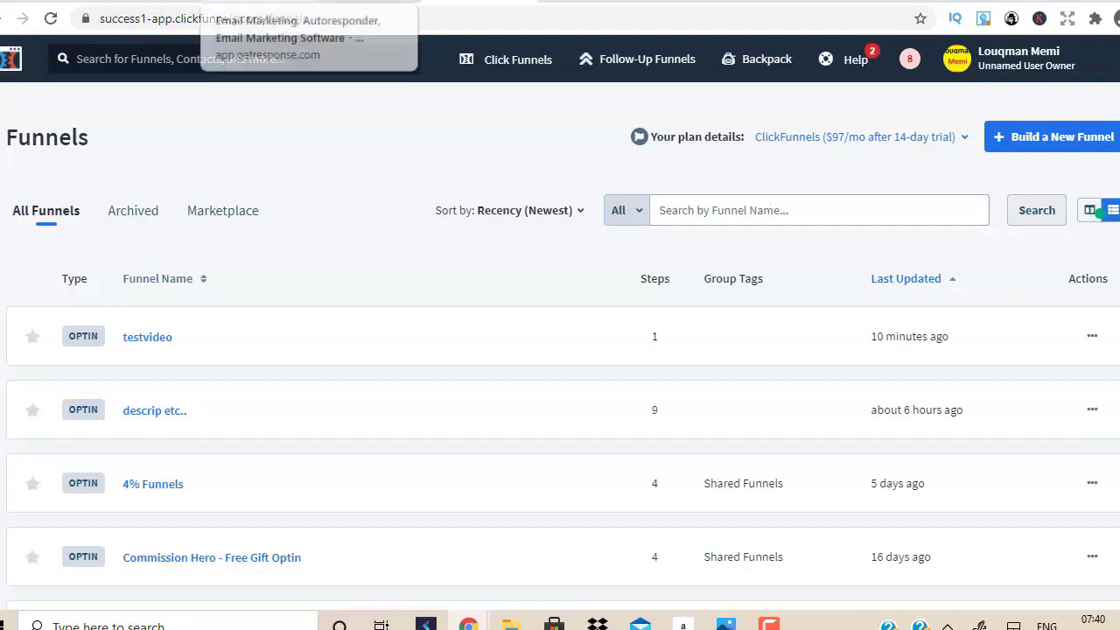
pyautogui.click(289, 2)
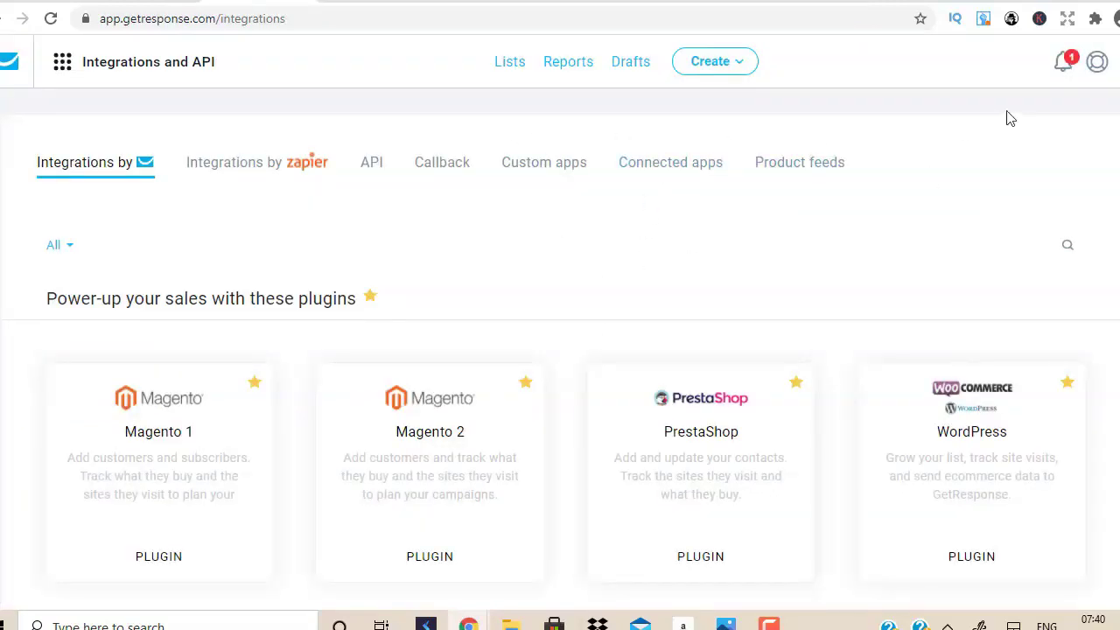
# Create a new GetResponse contact list named 'clickbanktestvideo'.
pyautogui.click(510, 63)
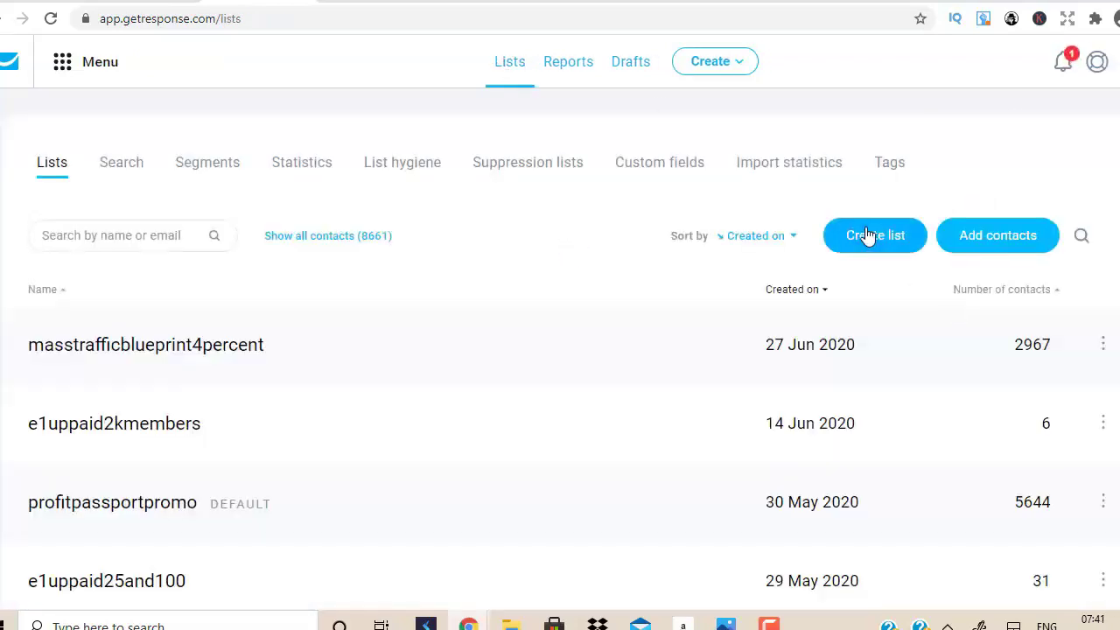
pyautogui.click(880, 237)
pyautogui.click(475, 232)
pyautogui.write('click')
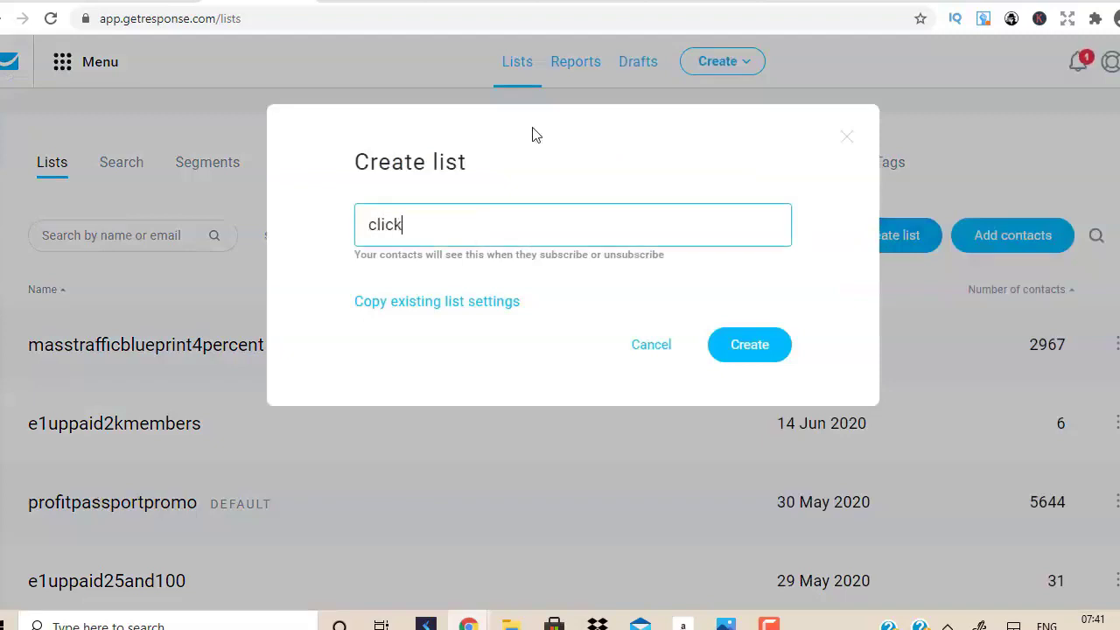
pyautogui.write('banktestvideo')
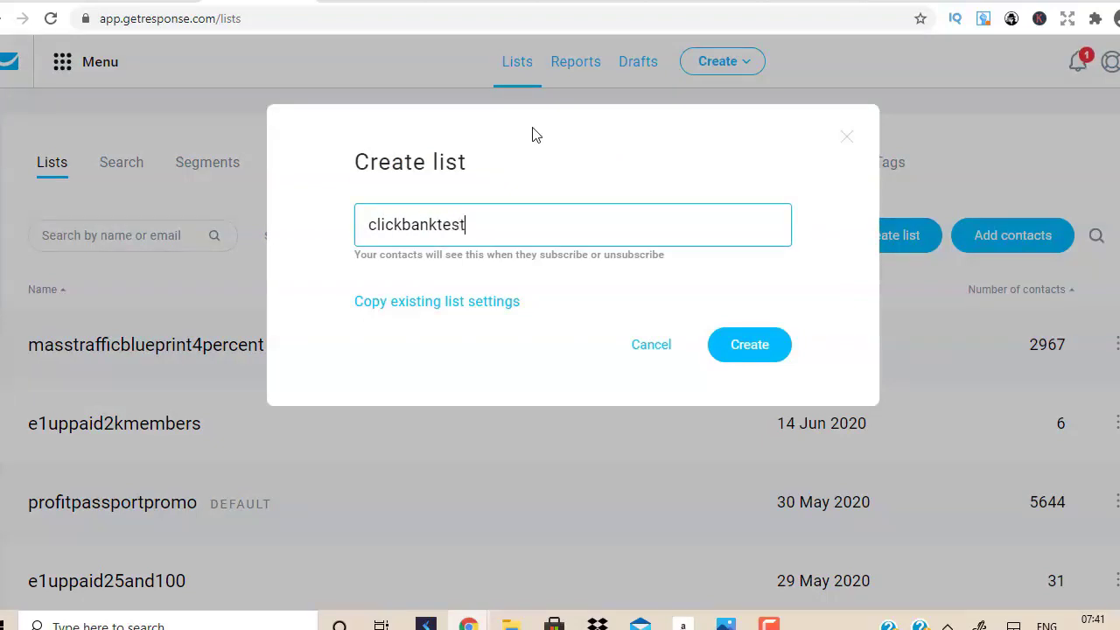
pyautogui.click(758, 346)
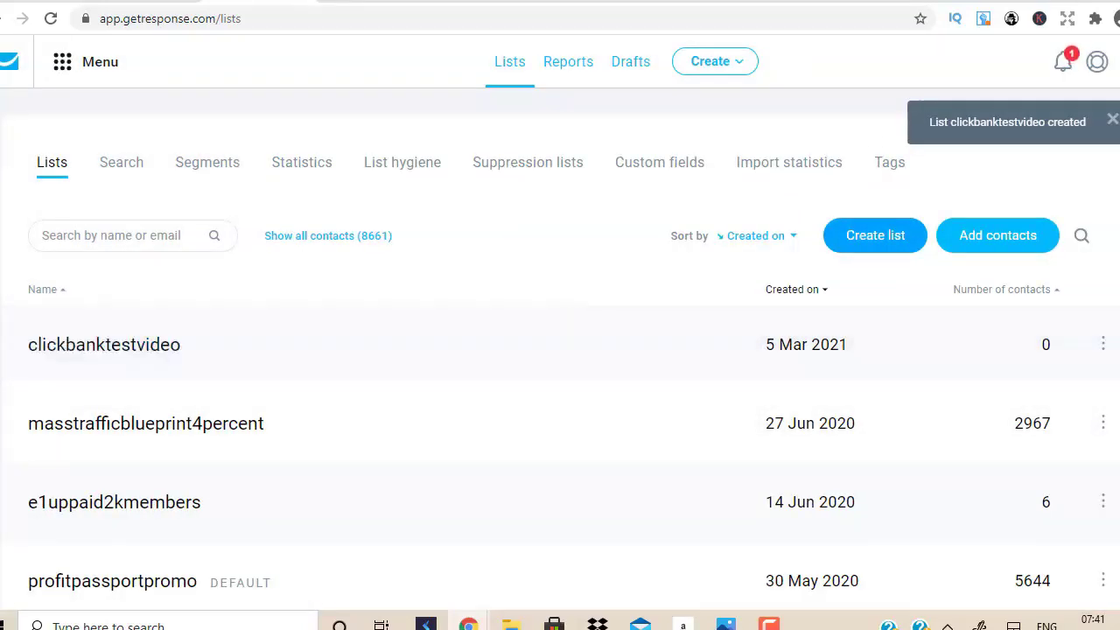
# Open the clickbanktestvideo list's settings on the Subscription tab.
pyautogui.scroll(-1, 569, 298)
pyautogui.scroll(-2, 560, 350)
pyautogui.scroll(2, 560, 350)
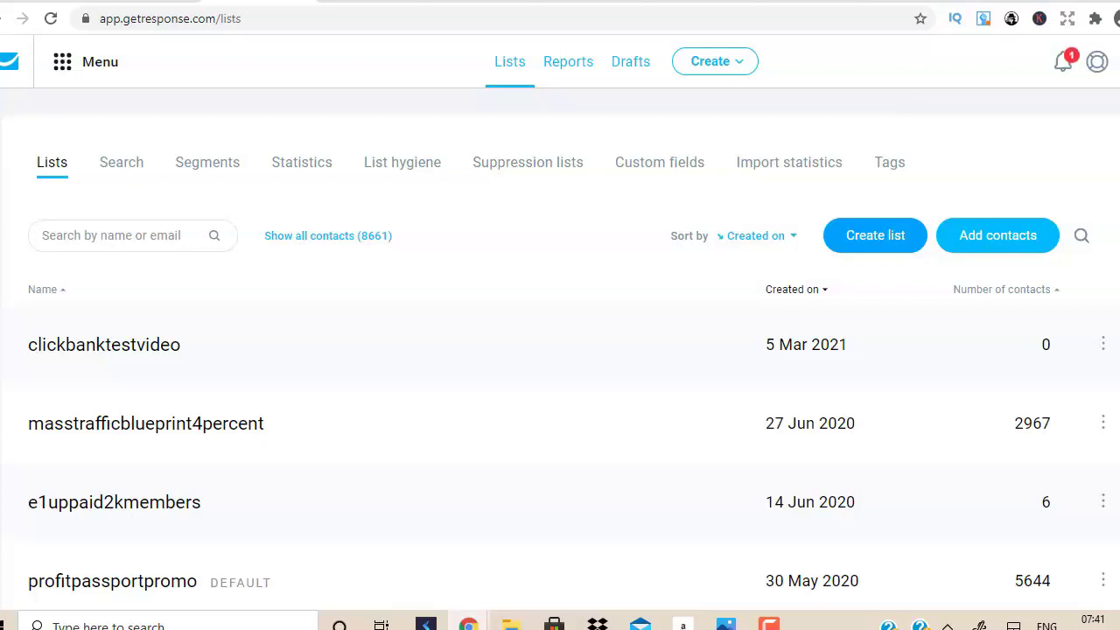
pyautogui.click(1104, 347)
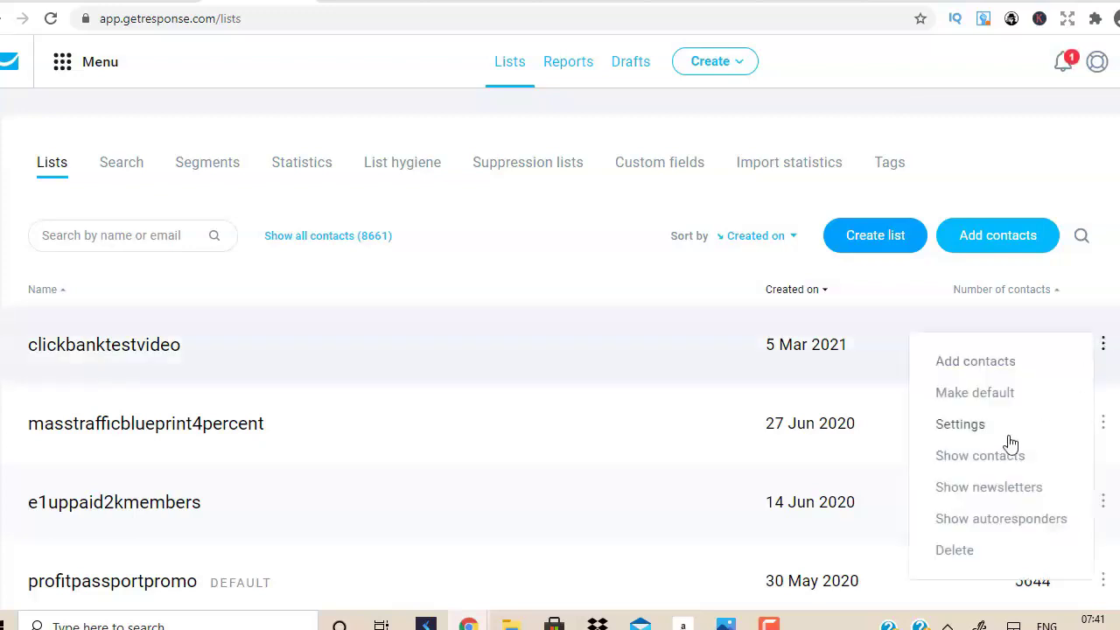
pyautogui.click(956, 438)
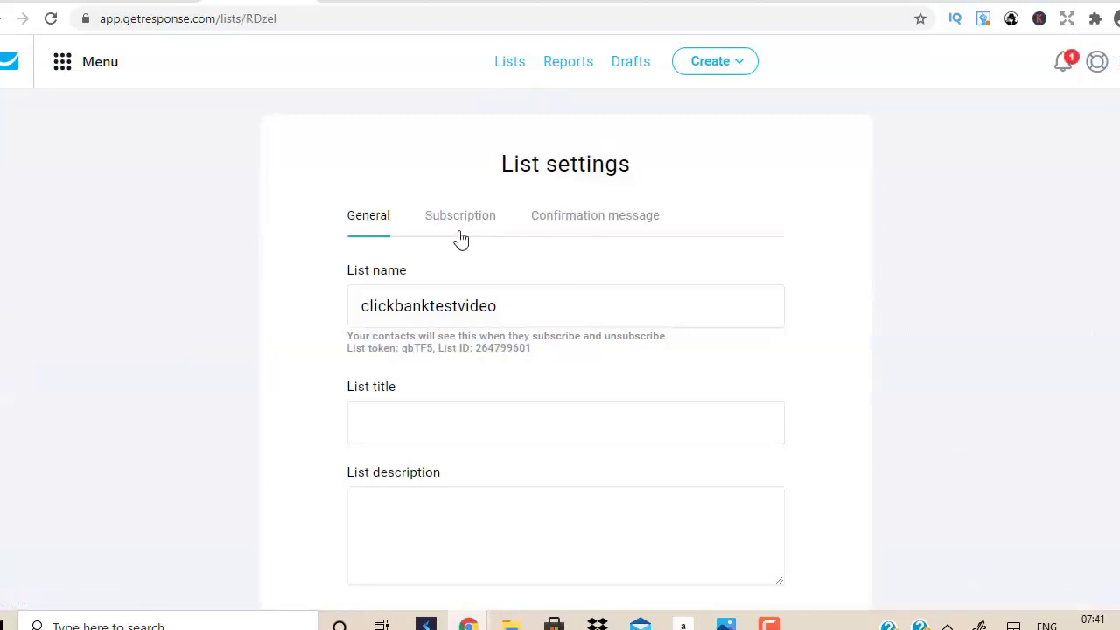
pyautogui.click(466, 225)
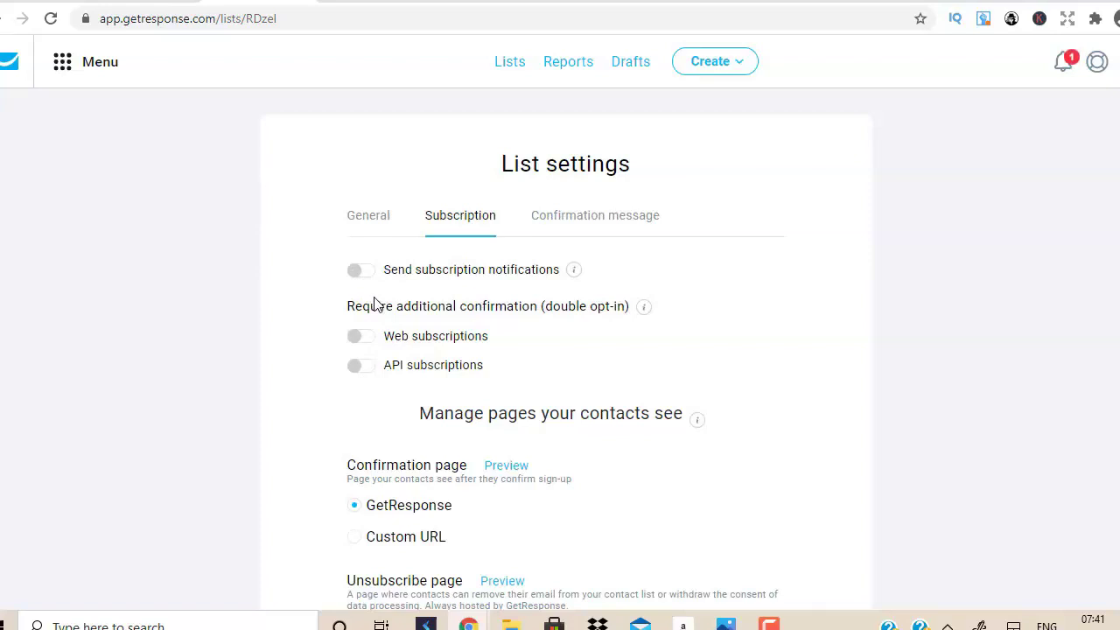
# Check the confirmation message settings, then show autoresponders for clickbanktestvideo from the Lists page.
pyautogui.click(620, 218)
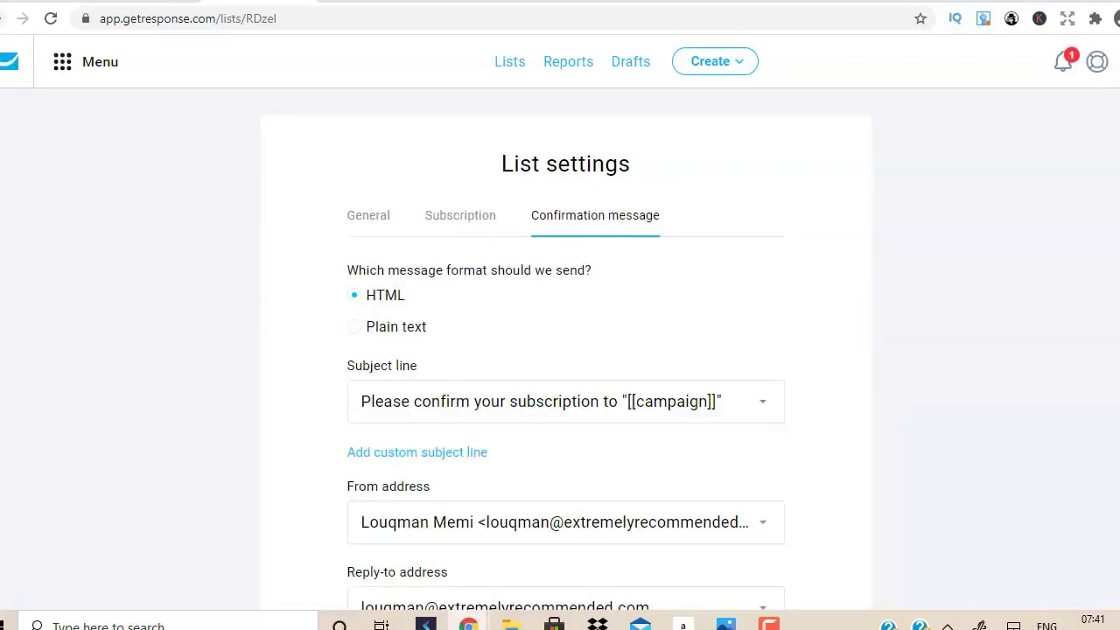
pyautogui.hotkey('alt', 'Left')
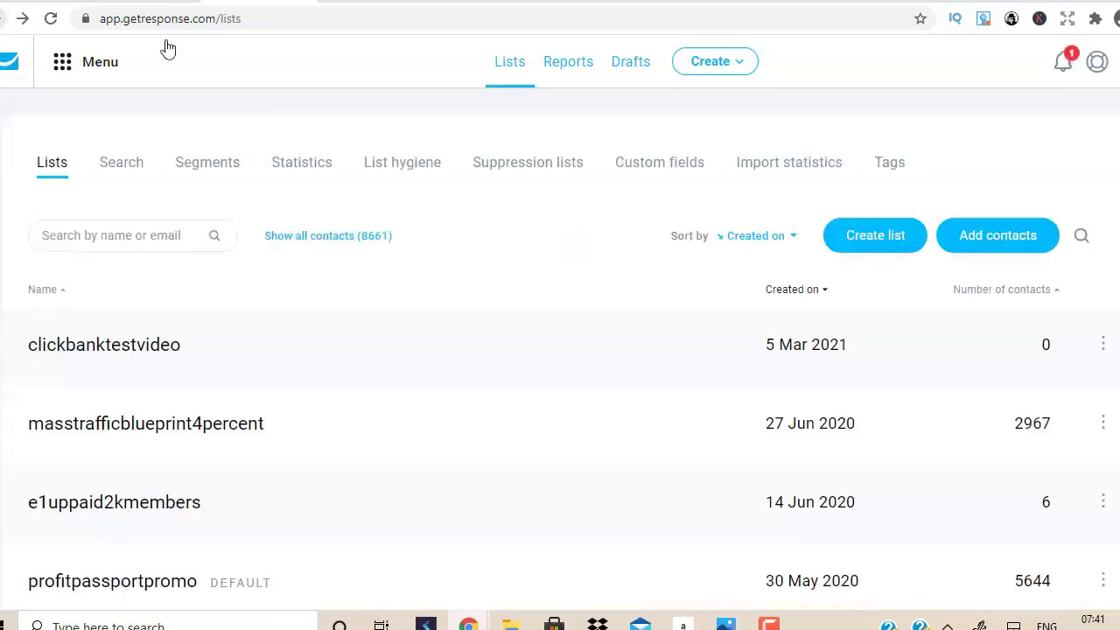
pyautogui.scroll(-1, 1076, 288)
pyautogui.scroll(-1, 1110, 280)
pyautogui.click(1103, 233)
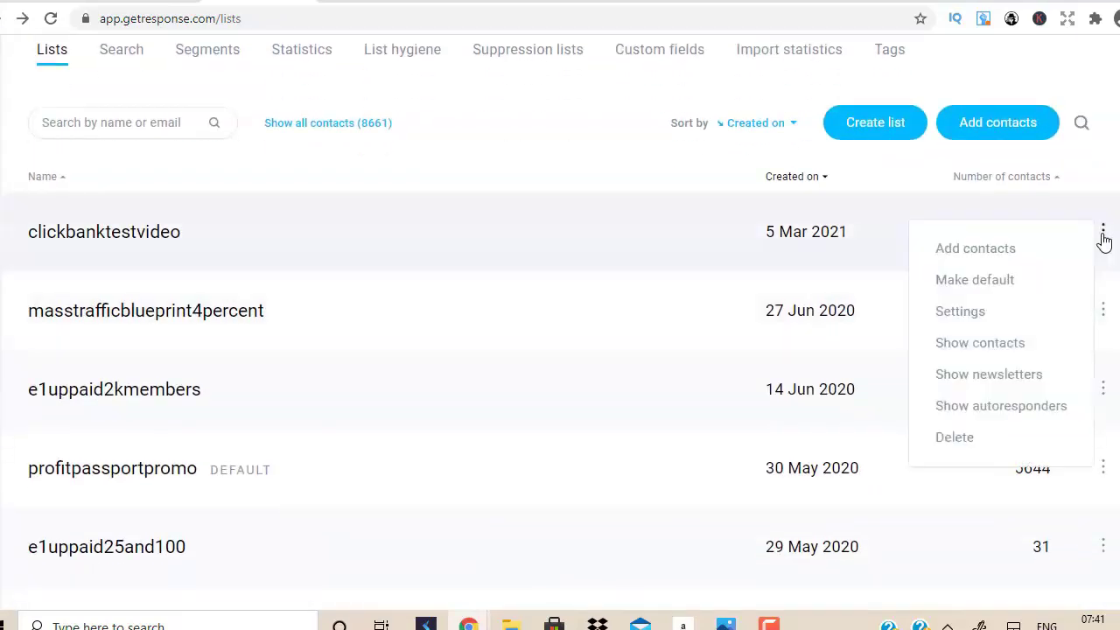
pyautogui.click(1103, 234)
pyautogui.click(1103, 235)
pyautogui.click(977, 407)
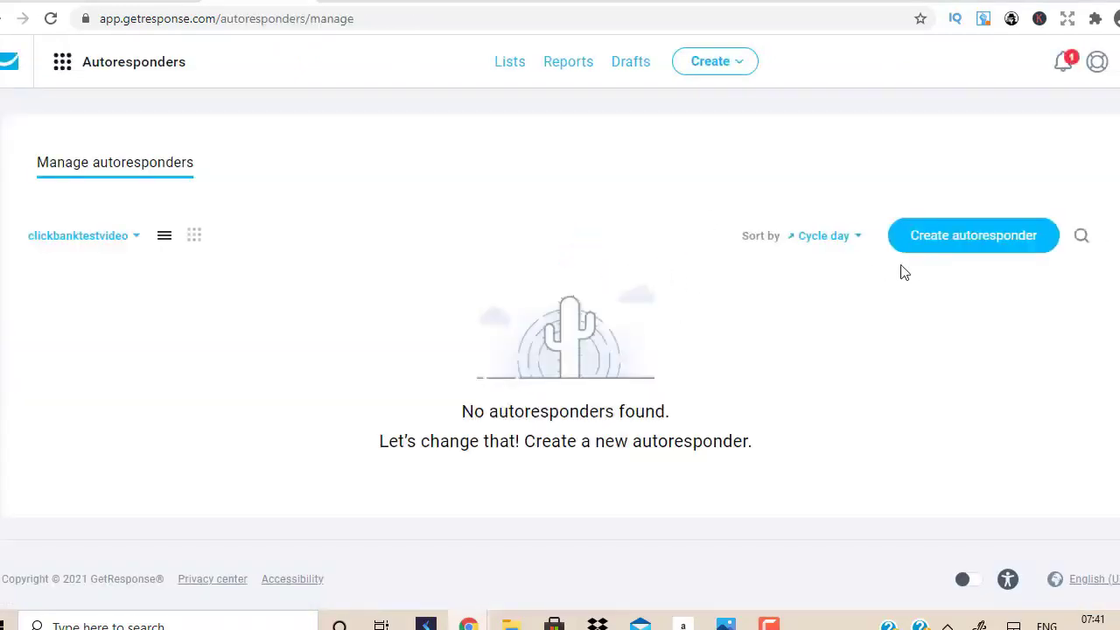
# Create an older-version autoresponder named 'click wealth 1' set to day 0.
pyautogui.click(969, 238)
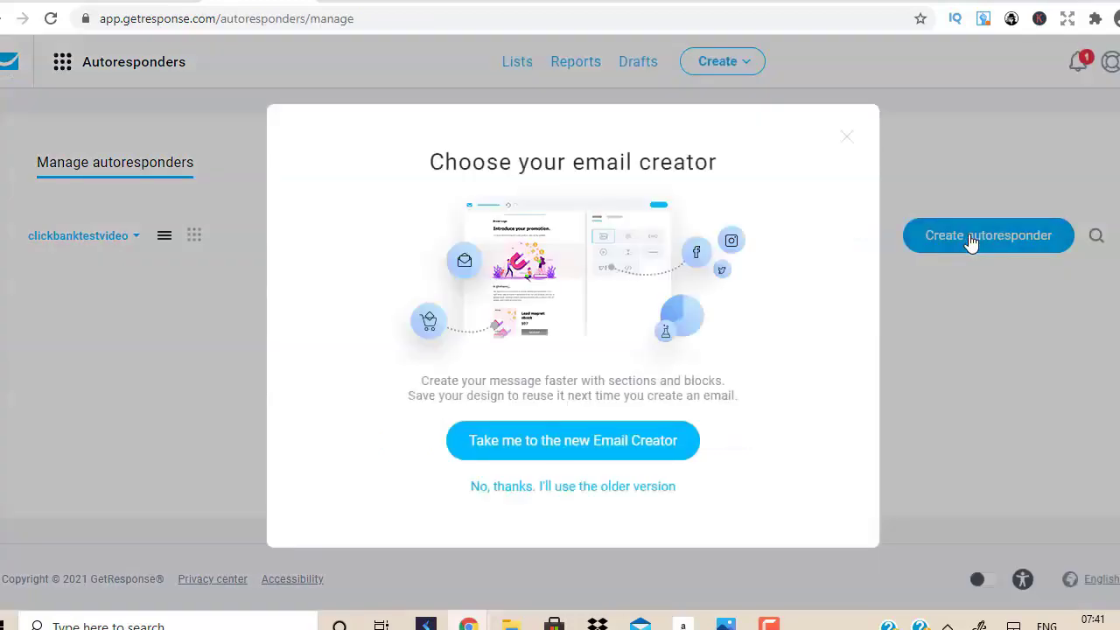
pyautogui.click(584, 488)
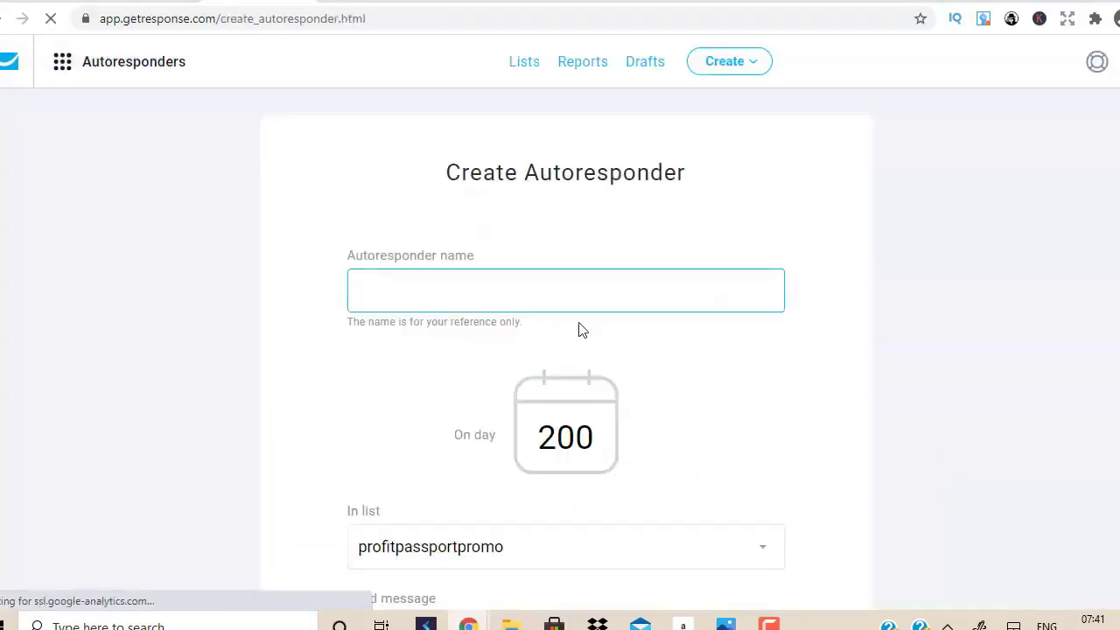
pyautogui.write('click wealth 1')
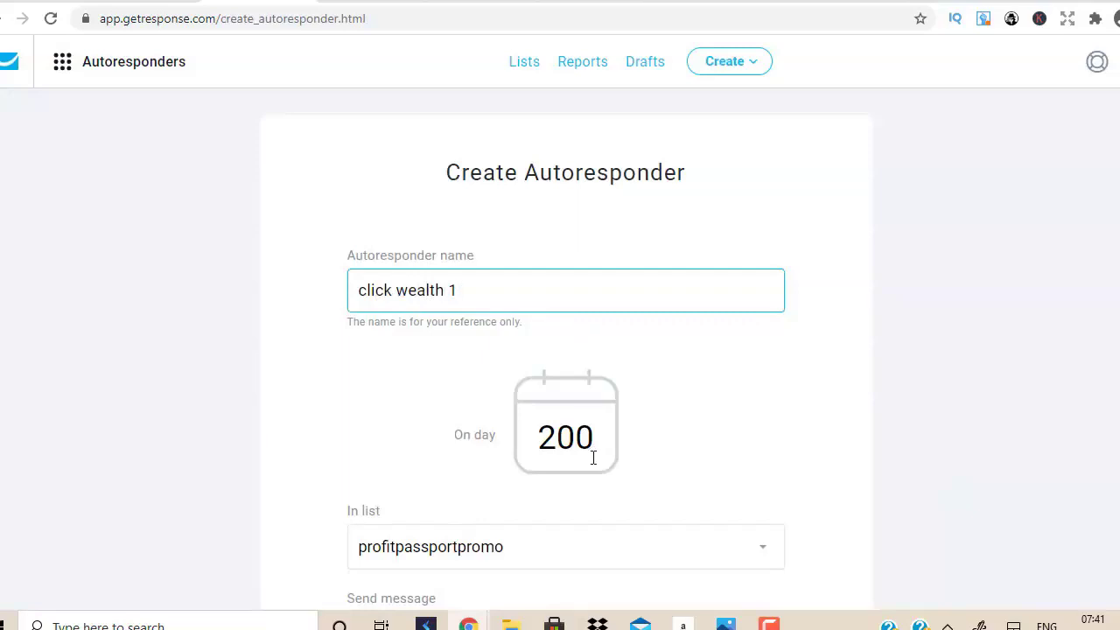
pyautogui.moveTo(576, 446); pyautogui.dragTo(425, 430)
pyautogui.press('BackSpace')
# Assign the autoresponder to the clickbanktestvideo list and start a new email.
pyautogui.scroll(-5, 566, 318)
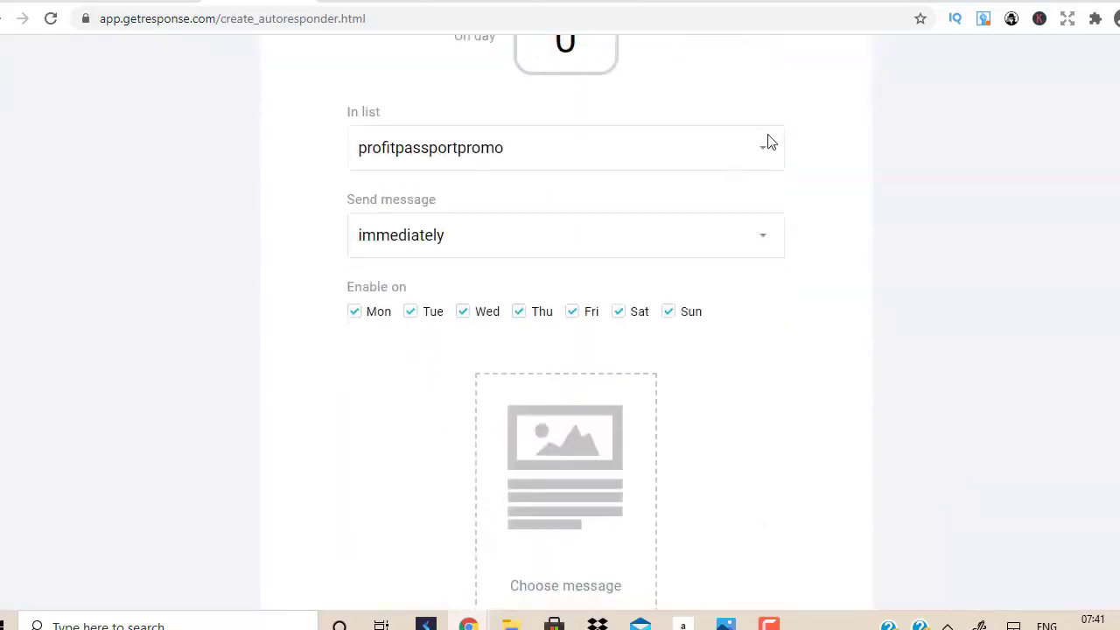
pyautogui.click(767, 142)
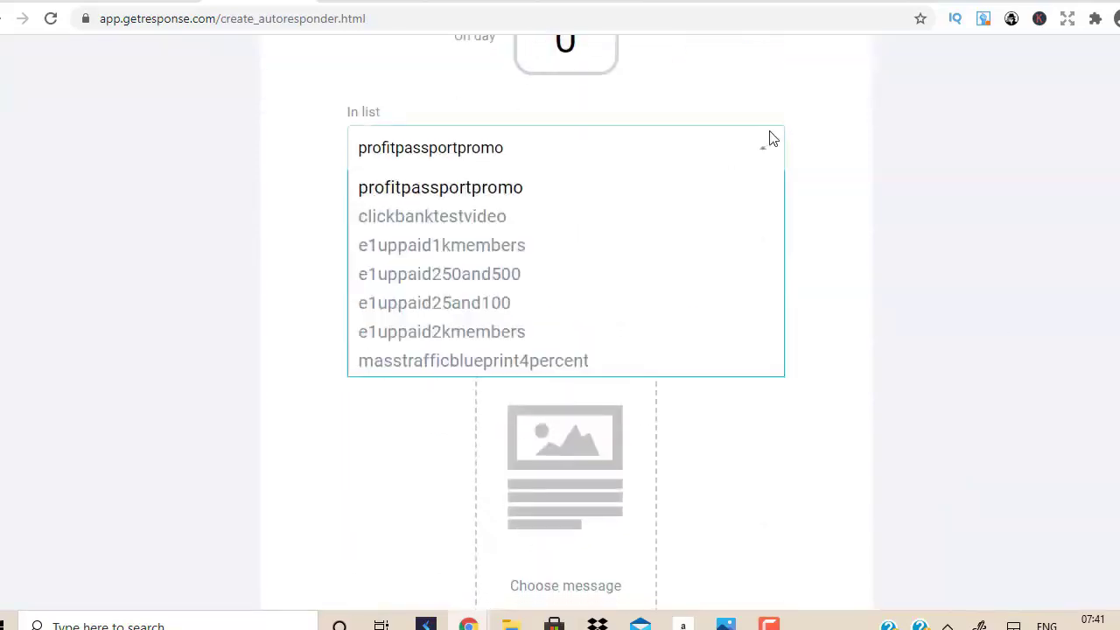
pyautogui.click(425, 216)
pyautogui.scroll(-3, 1045, 435)
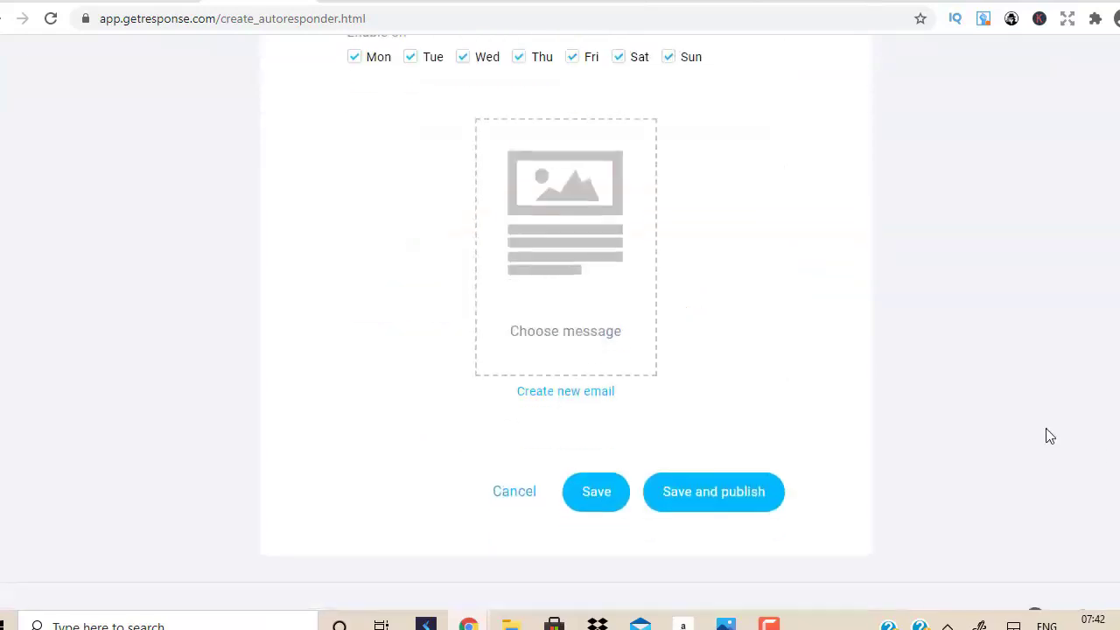
pyautogui.click(564, 402)
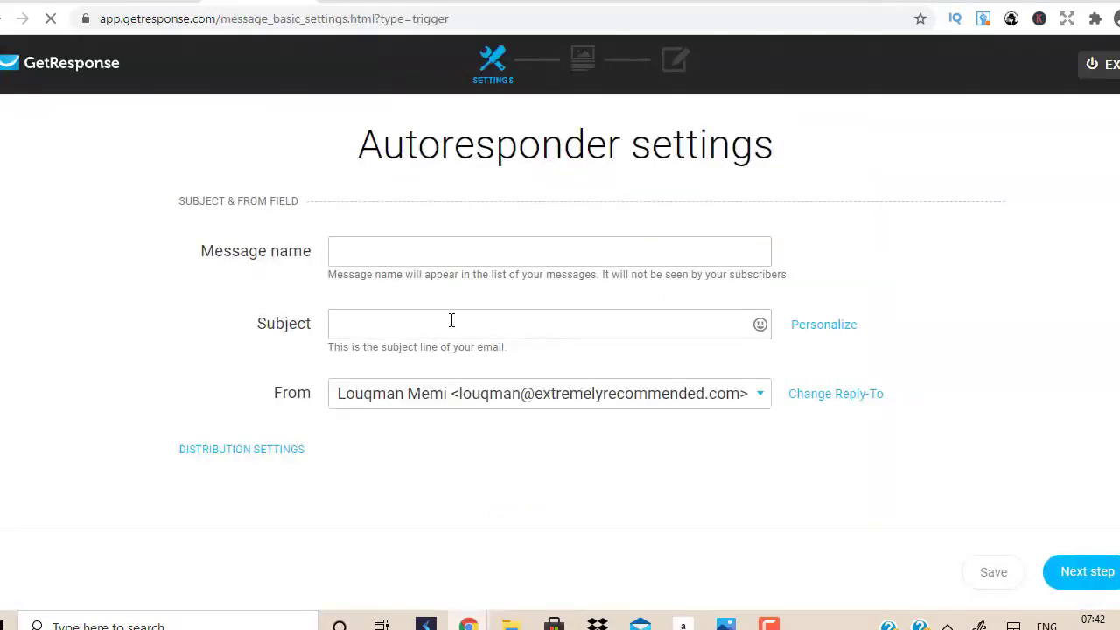
# Put the cursor in the new email's Subject field.
pyautogui.click(452, 320)
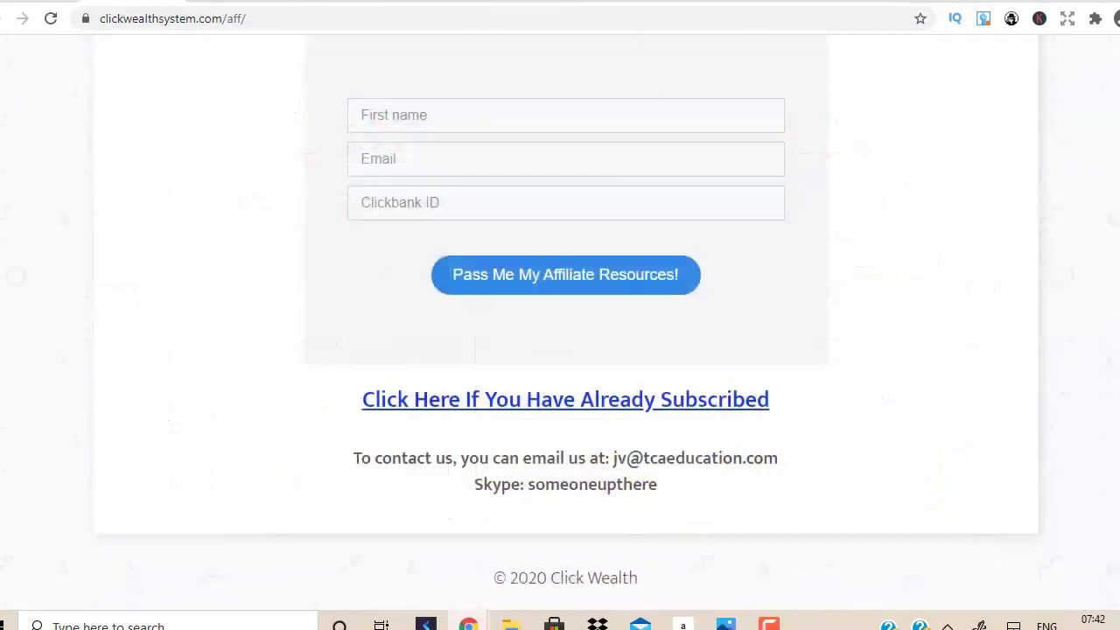
# Open the Affiliate Resource Page for existing subscribers and scroll to the MMO Email Swipes.
pyautogui.click(635, 279)
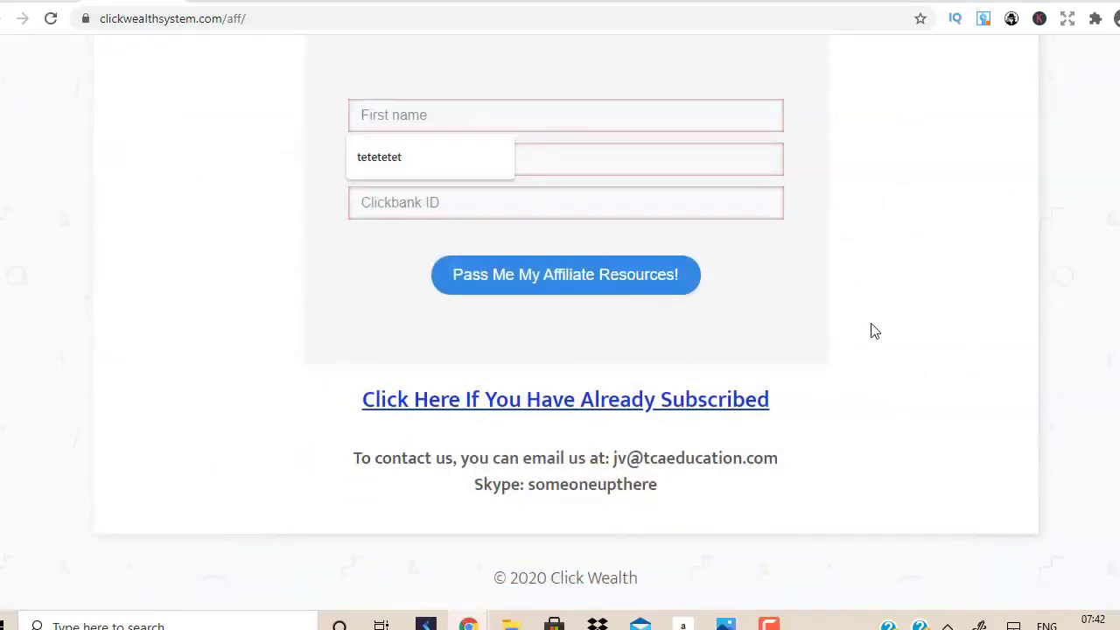
pyautogui.click(679, 409)
pyautogui.click(679, 408)
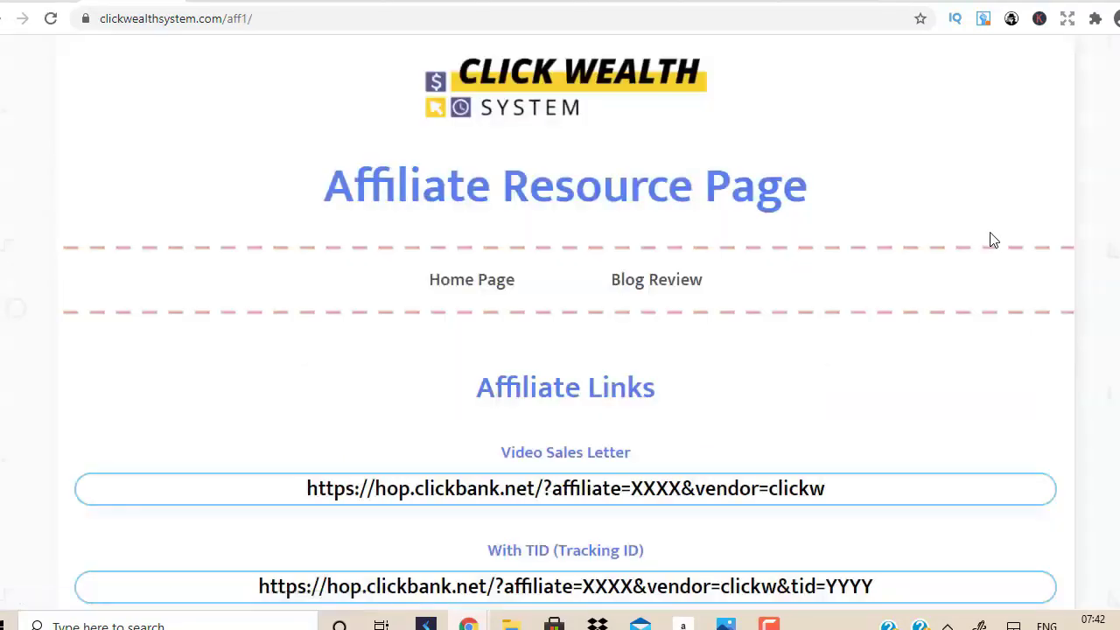
pyautogui.scroll(-10, 566, 318)
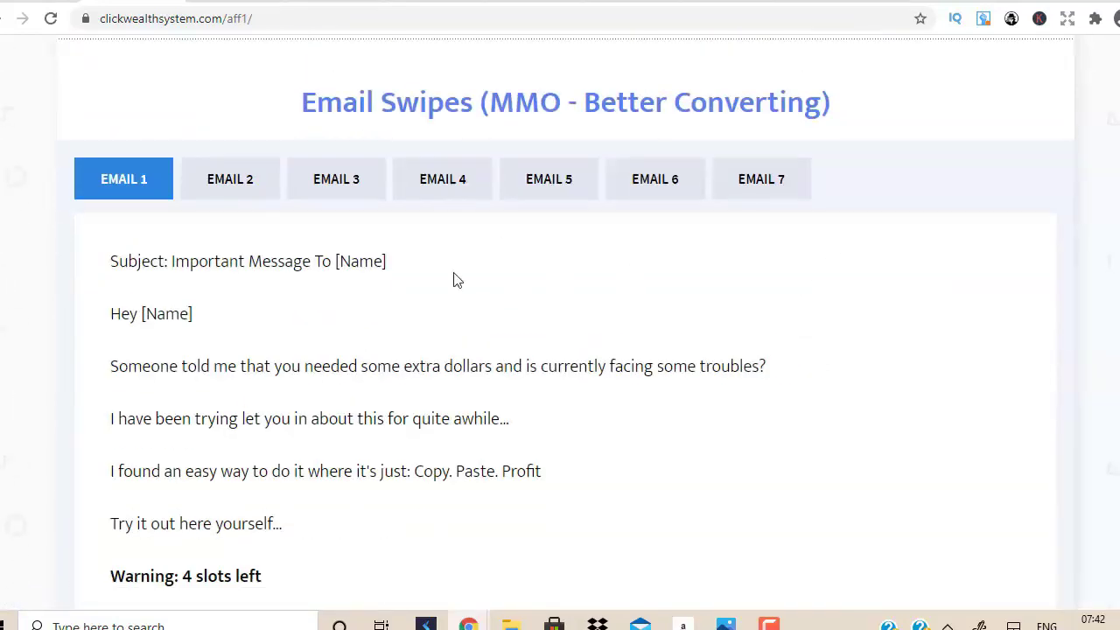
pyautogui.scroll(-1, 565, 333)
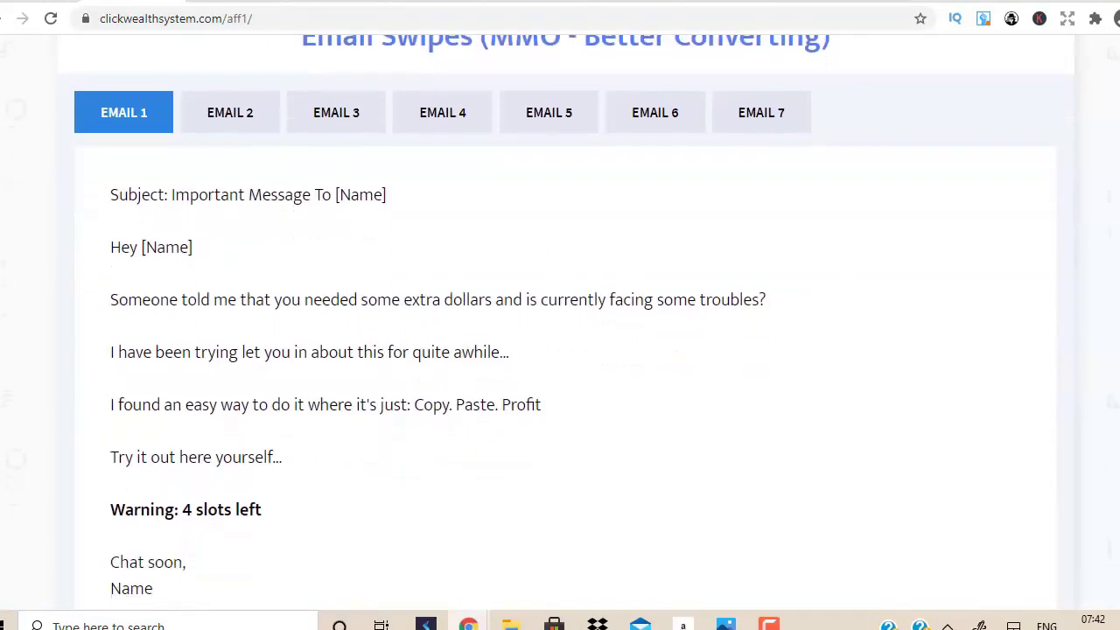
pyautogui.scroll(1, 565, 332)
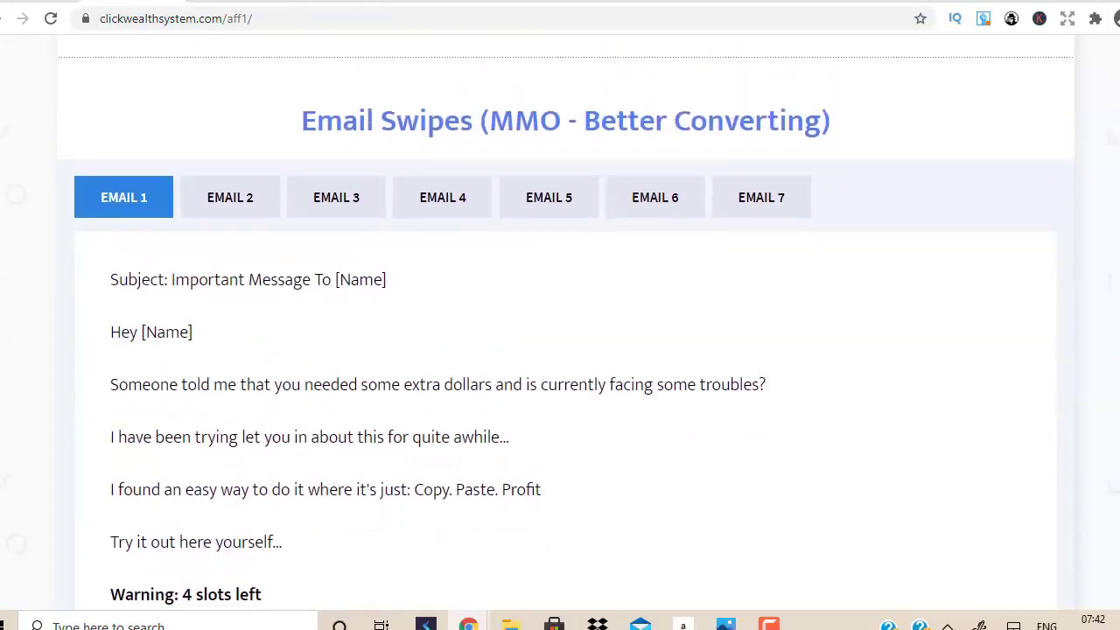
pyautogui.scroll(-6, 565, 333)
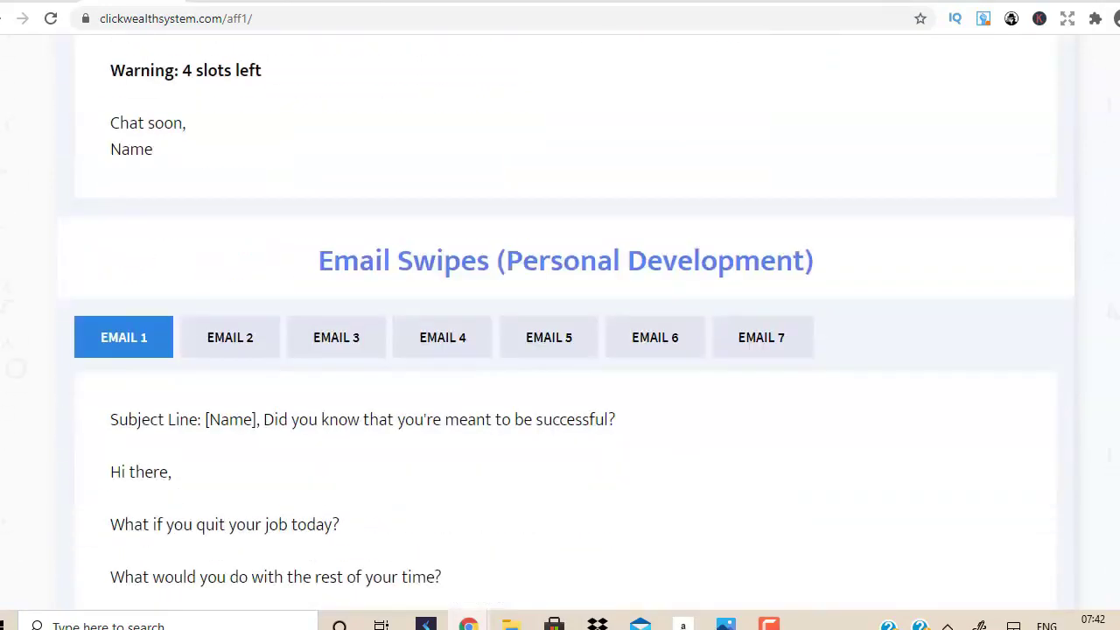
pyautogui.scroll(-5, 565, 332)
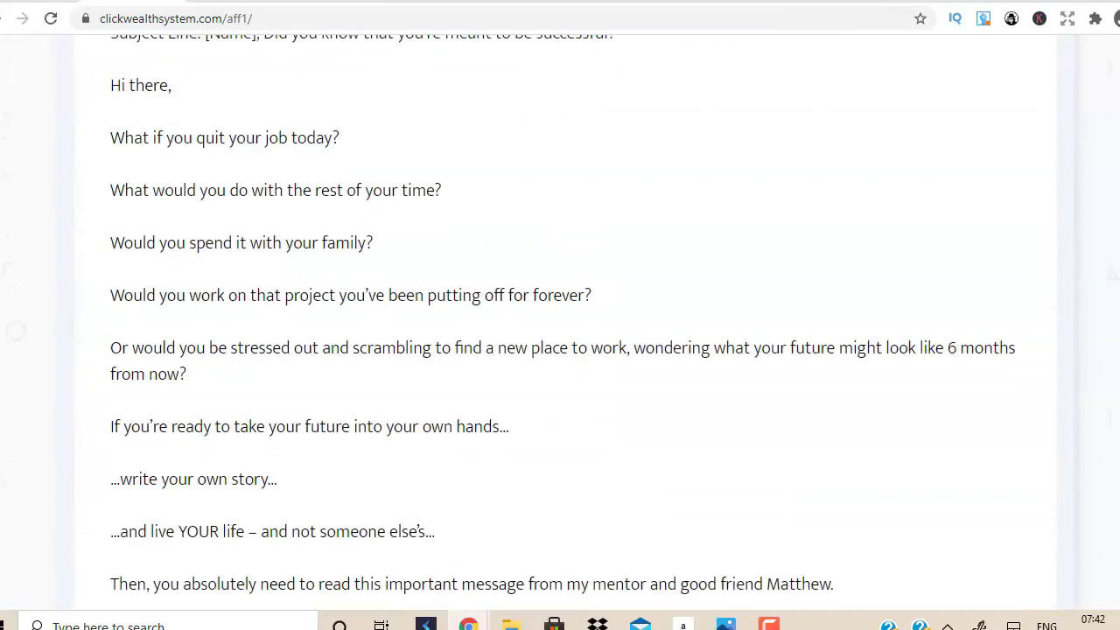
pyautogui.scroll(9, 55, 71)
pyautogui.hotkey('ctrl', 'w')
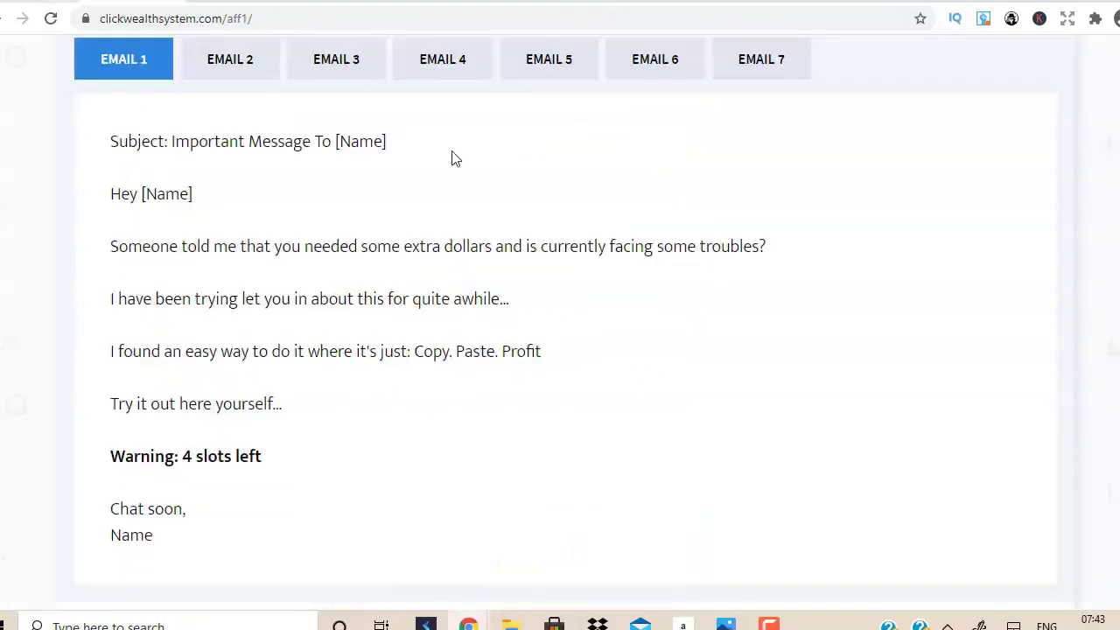
# Select the 'Important Message To [Name]' subject and the EMAIL 1 swipe text.
pyautogui.scroll(2, 486, 289)
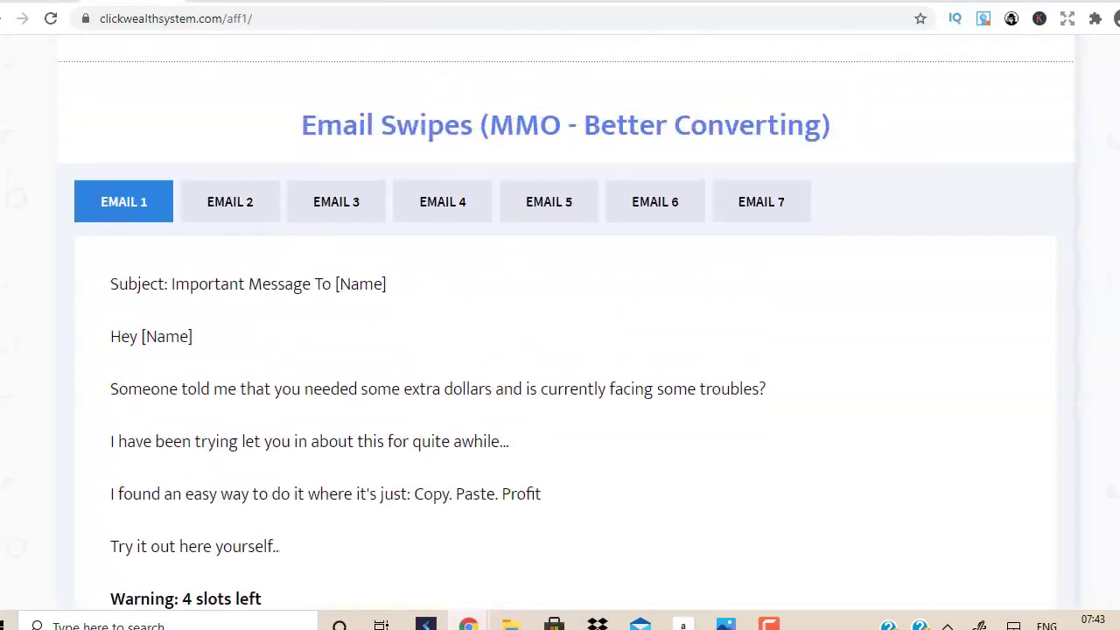
pyautogui.moveTo(388, 285); pyautogui.dragTo(167, 293)
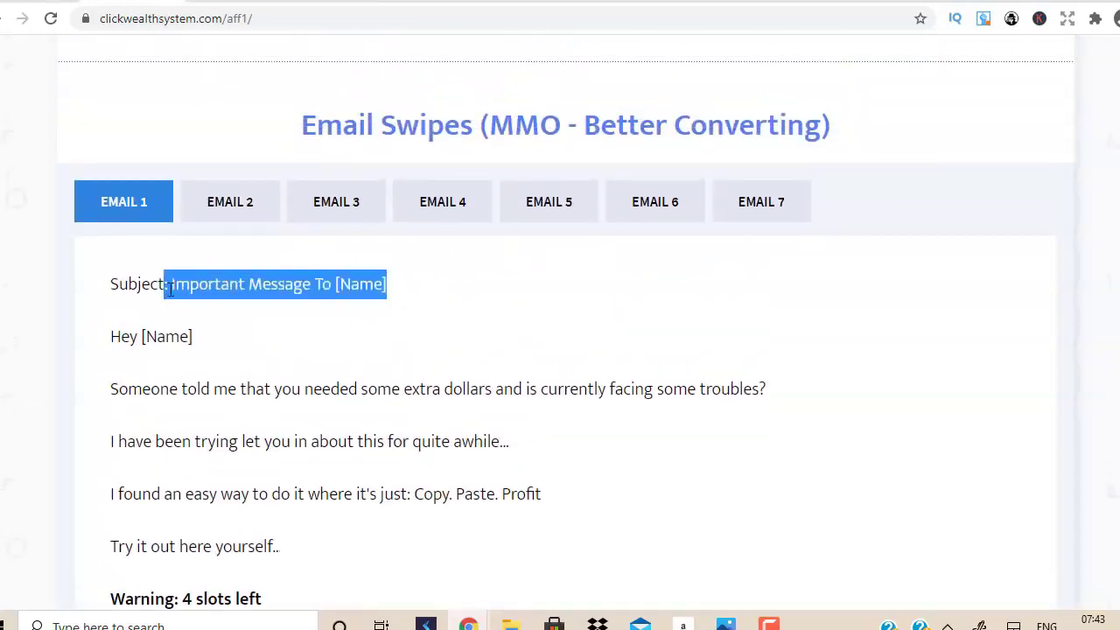
pyautogui.click(560, 304)
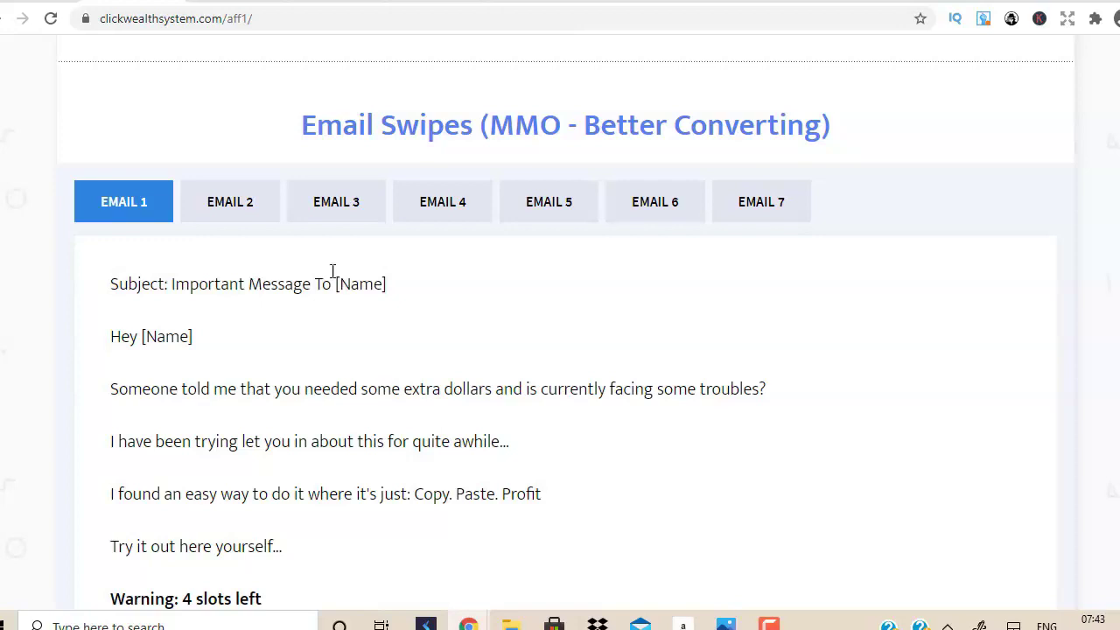
pyautogui.moveTo(169, 283); pyautogui.dragTo(411, 300)
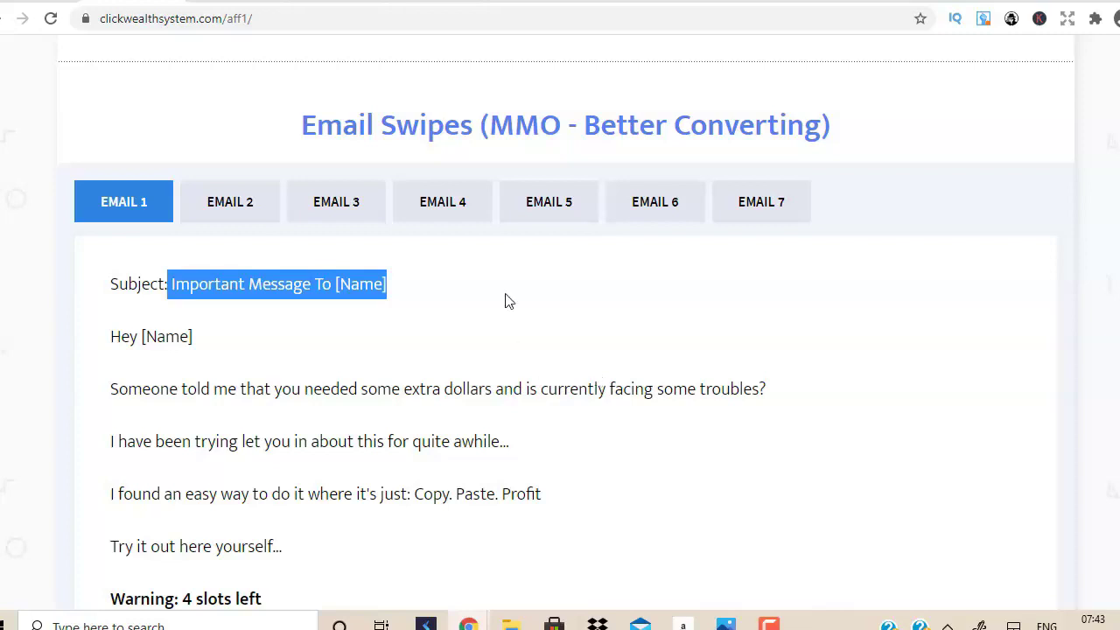
pyautogui.click(174, 281)
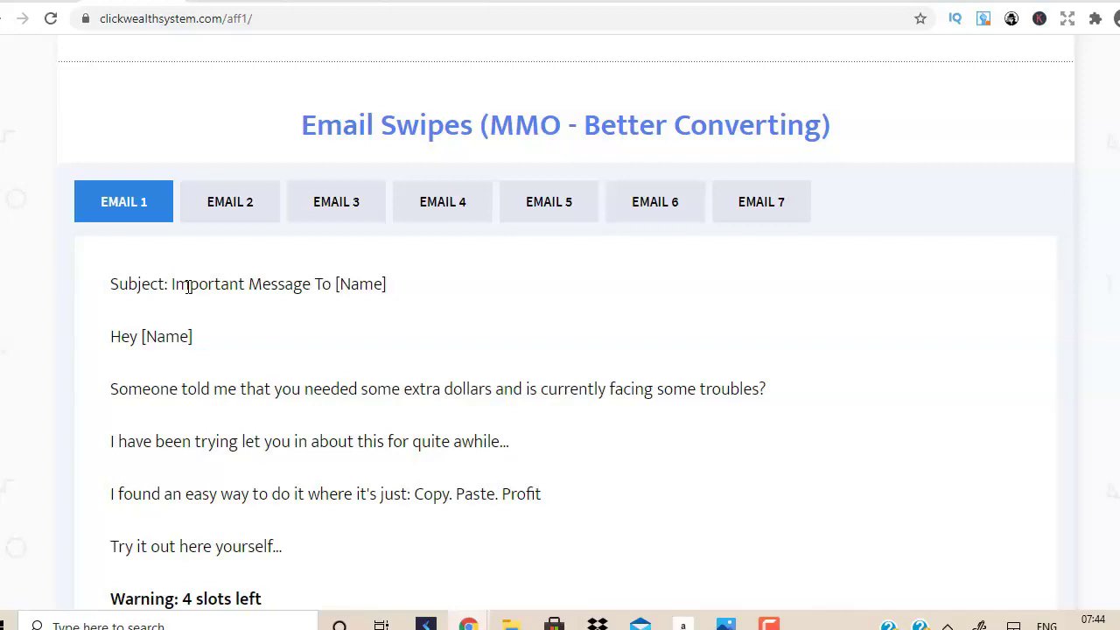
pyautogui.moveTo(104, 341); pyautogui.dragTo(407, 232)
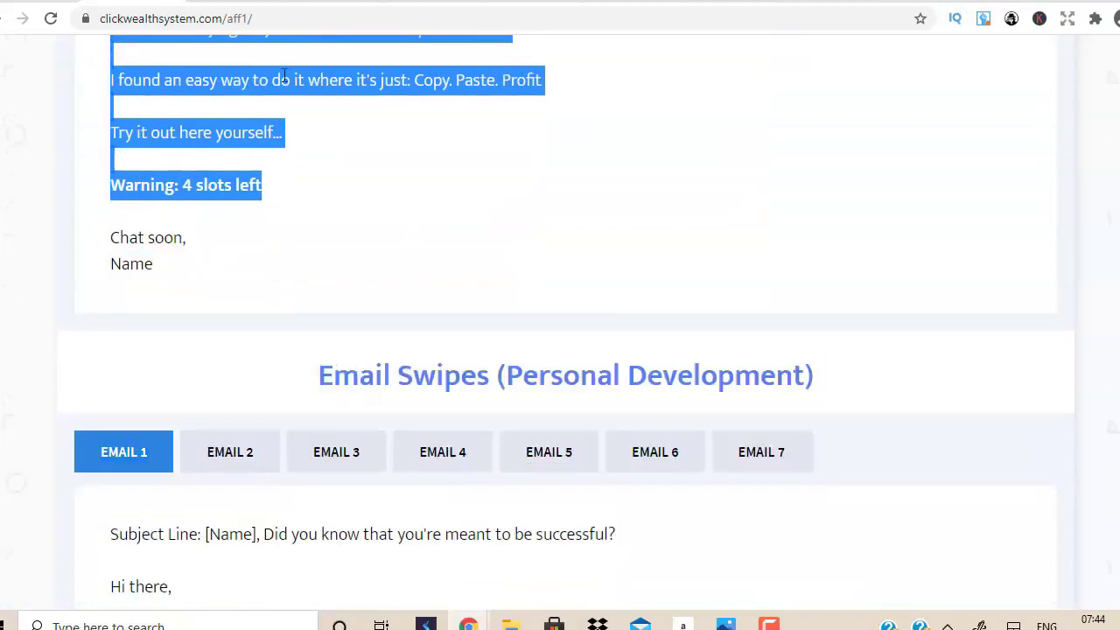
pyautogui.click(333, 1)
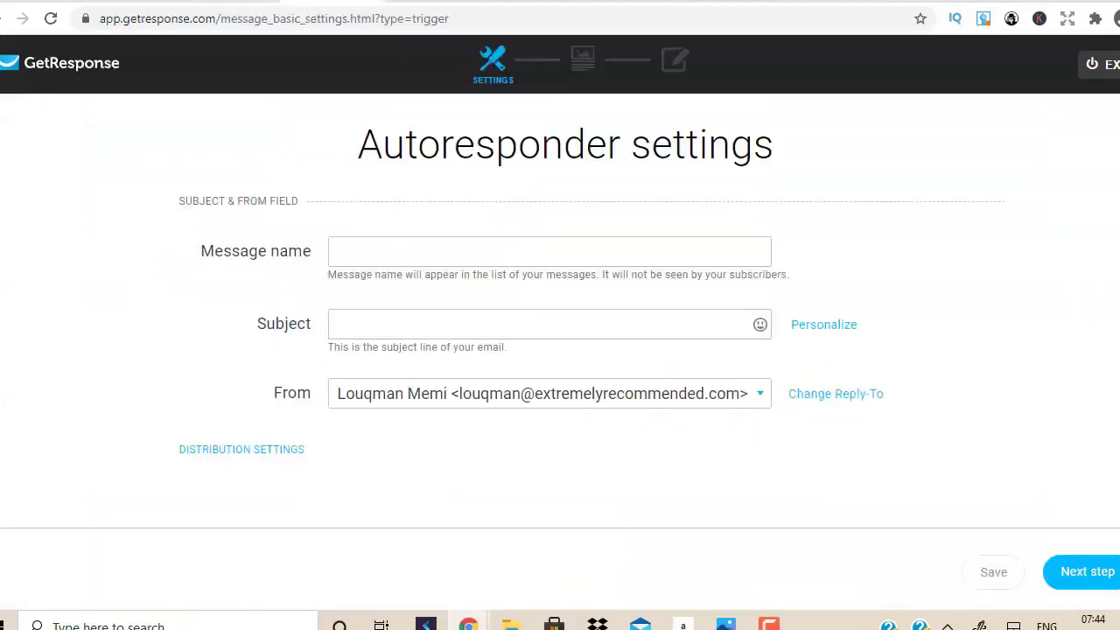
# Set the email subject to 'Clickbank Commission On Steroids' and continue to templates.
pyautogui.click(427, 313)
pyautogui.write('Cl')
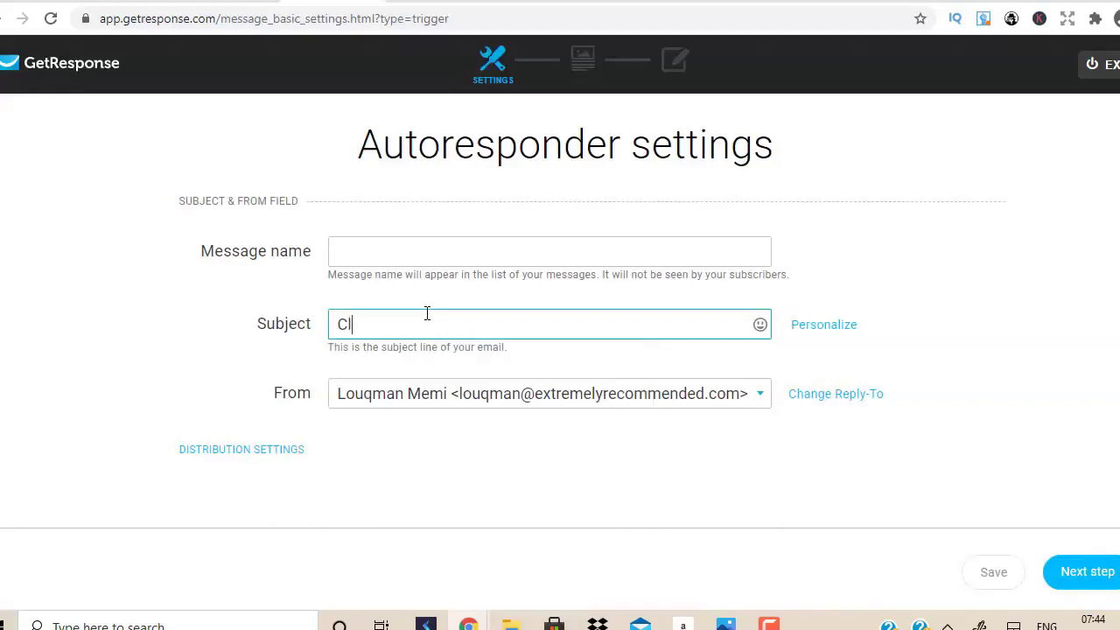
pyautogui.write('ickbank Co')
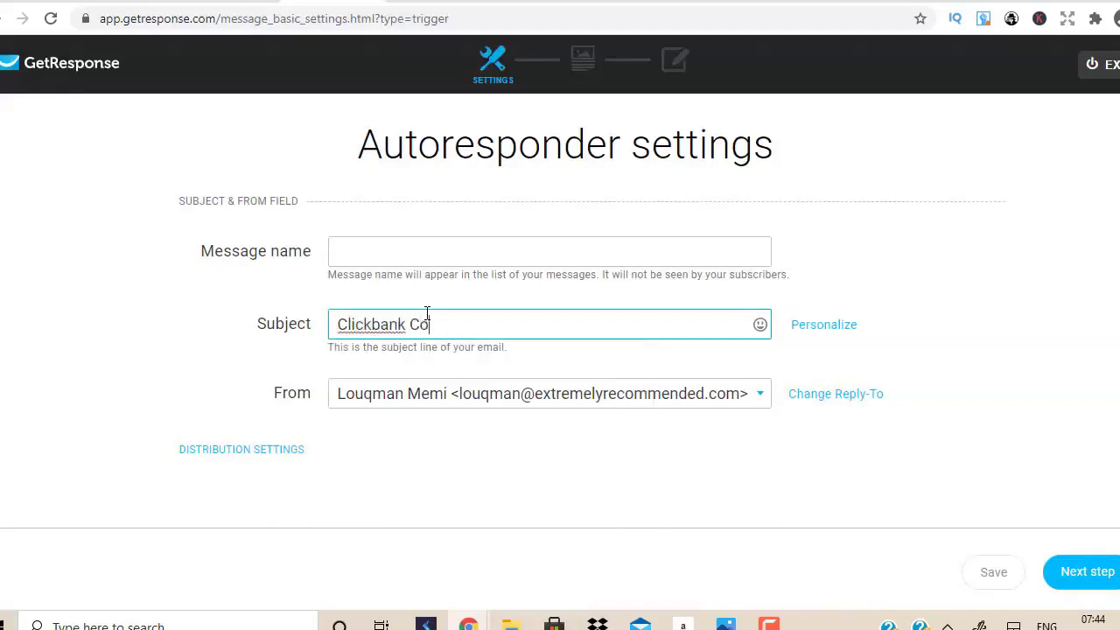
pyautogui.write('mmission O')
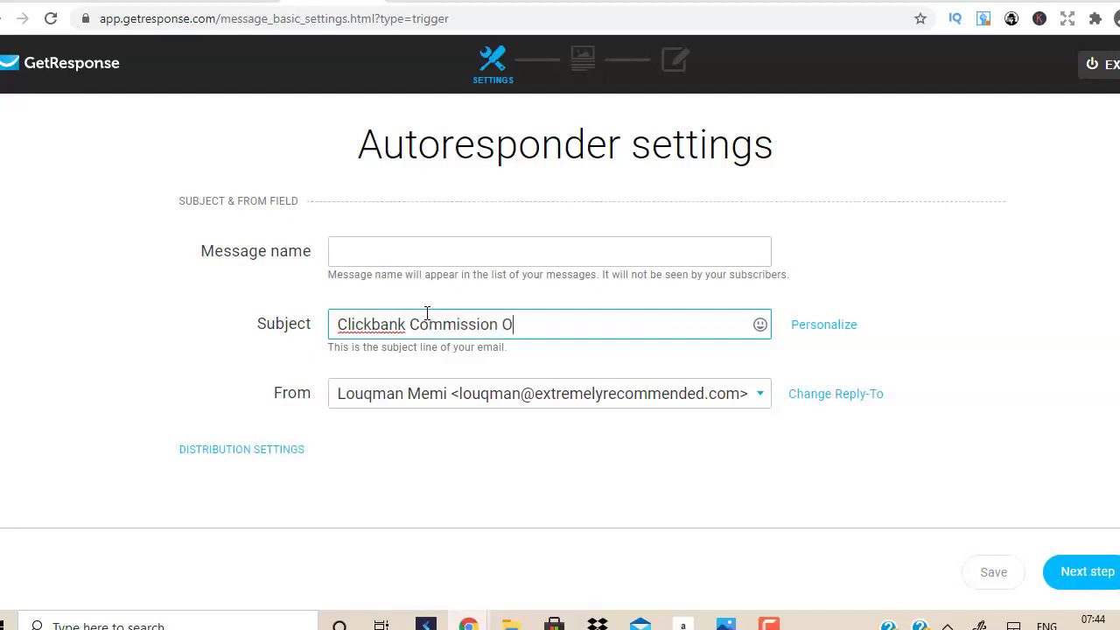
pyautogui.write('n Steroids')
pyautogui.click(1075, 389)
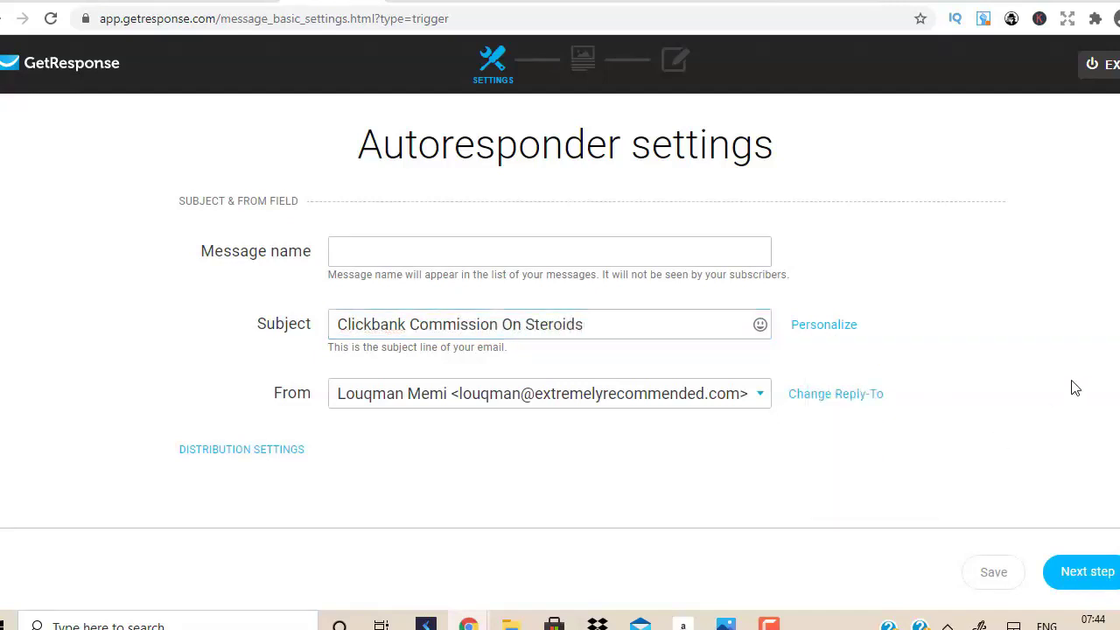
pyautogui.click(1078, 574)
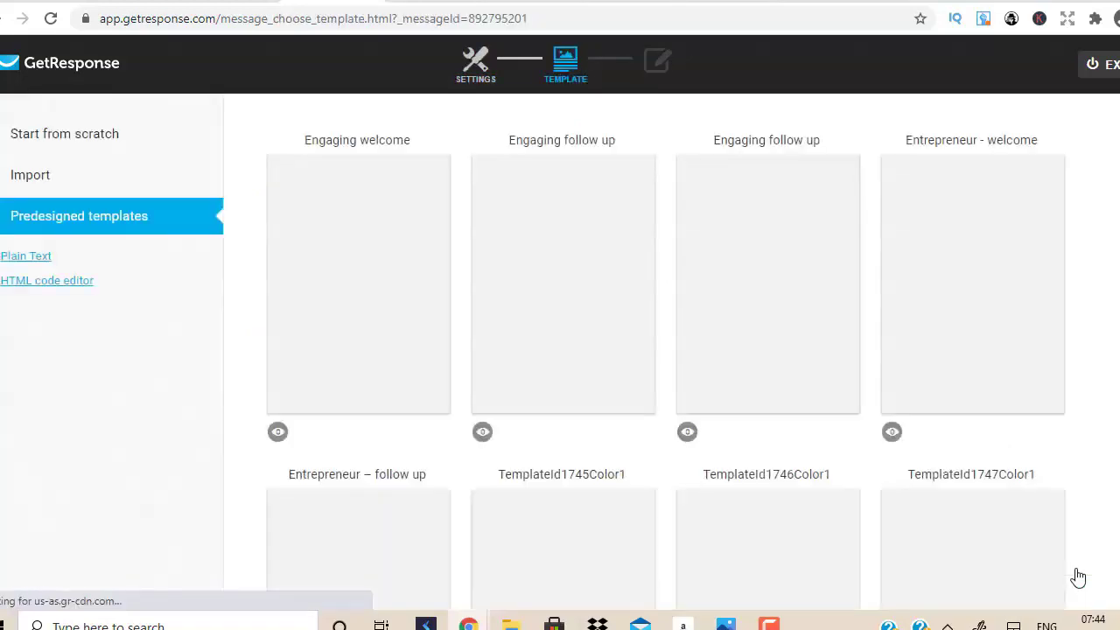
# Use the Blank template from the Start from scratch layouts.
pyautogui.click(76, 134)
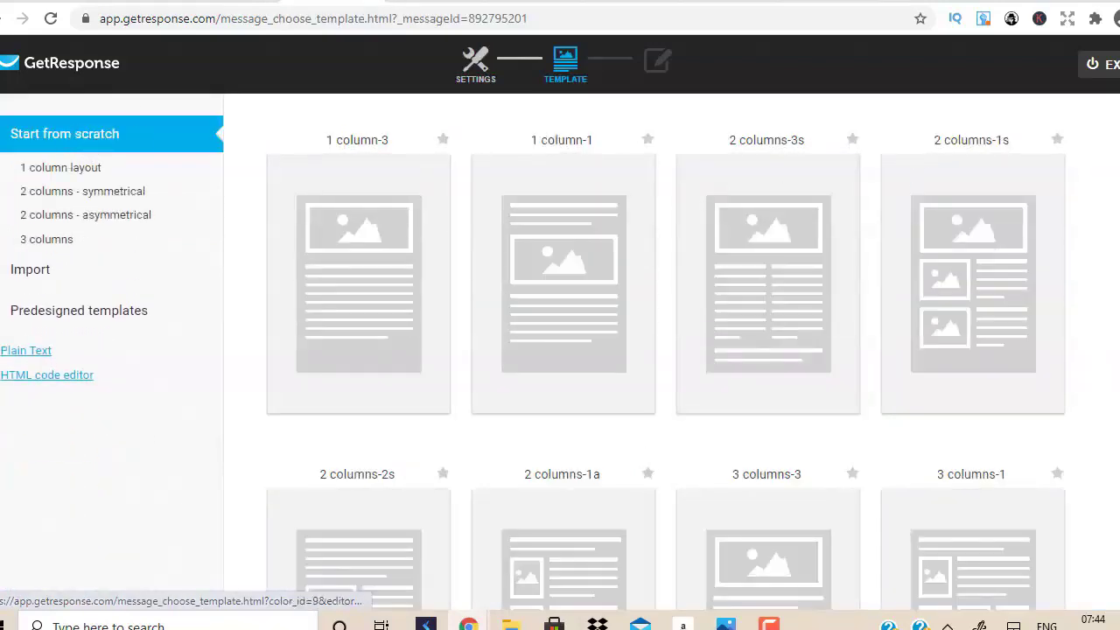
pyautogui.scroll(-7, 559, 280)
pyautogui.click(567, 299)
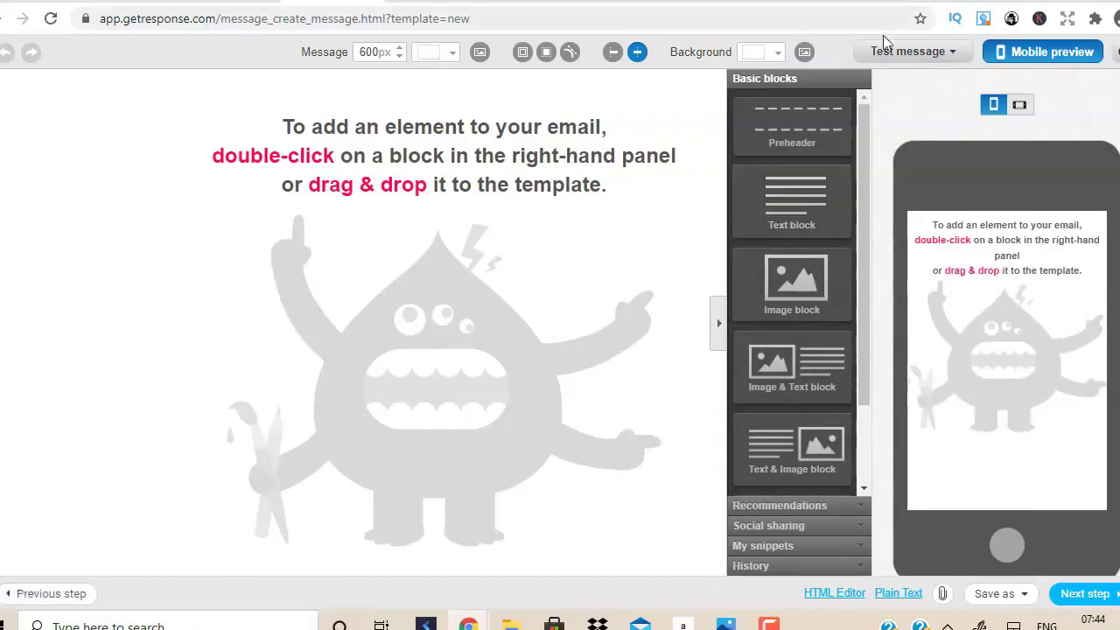
# Drop a Text block at the top of the email and delete its Lorem ipsum heading.
pyautogui.click(893, 1)
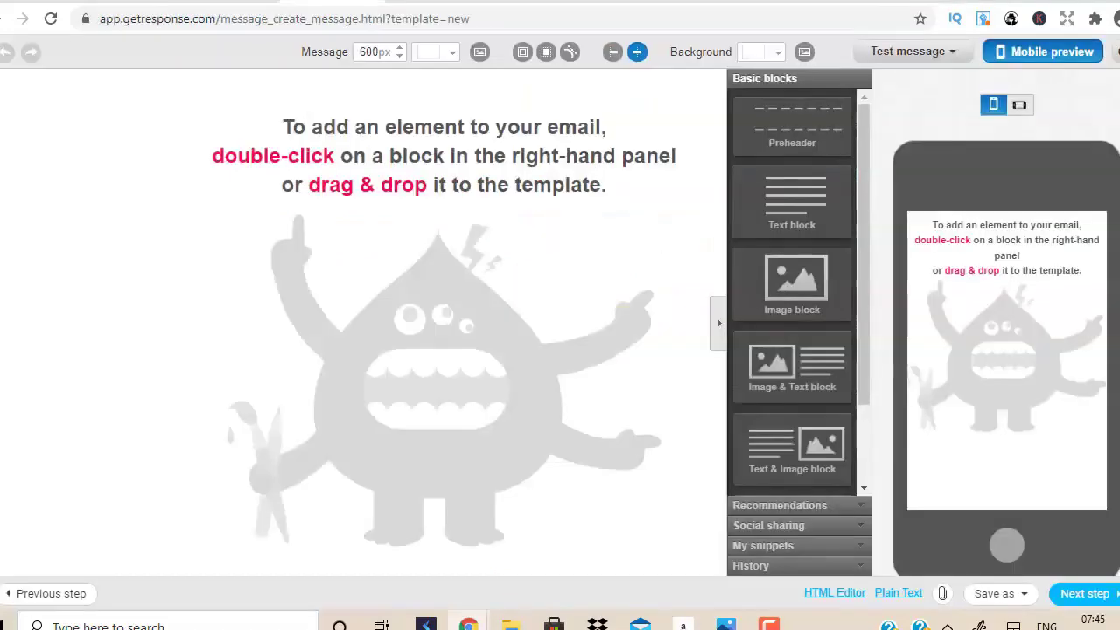
pyautogui.moveTo(792, 175); pyautogui.dragTo(306, 150)
pyautogui.click(437, 110)
pyautogui.moveTo(401, 100); pyautogui.dragTo(190, 100)
pyautogui.press('BackSpace')
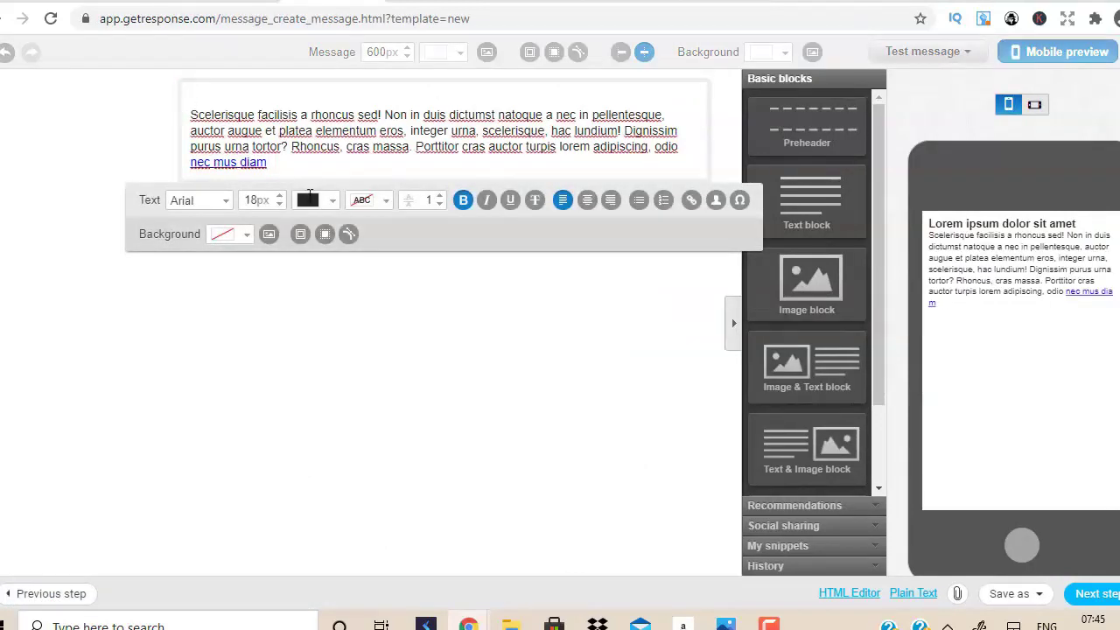
# Replace the placeholder paragraph with 'Are you ready to crush it with clickbank?' and the $1000-a-day pitch.
pyautogui.moveTo(287, 168); pyautogui.dragTo(190, 115)
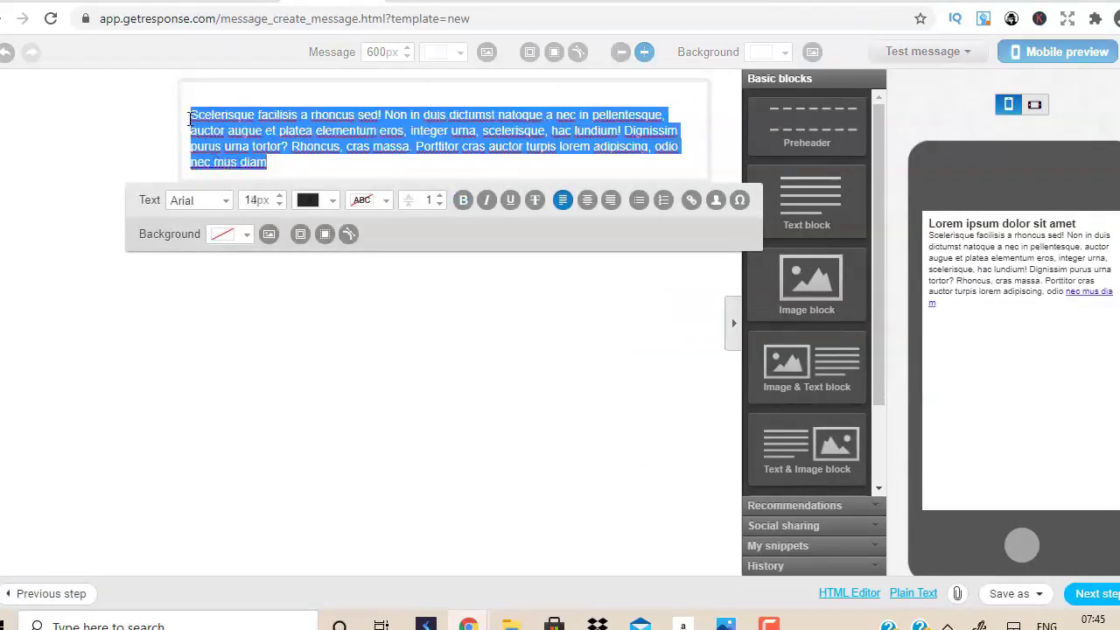
pyautogui.press('BackSpace')
pyautogui.write('Are yo')
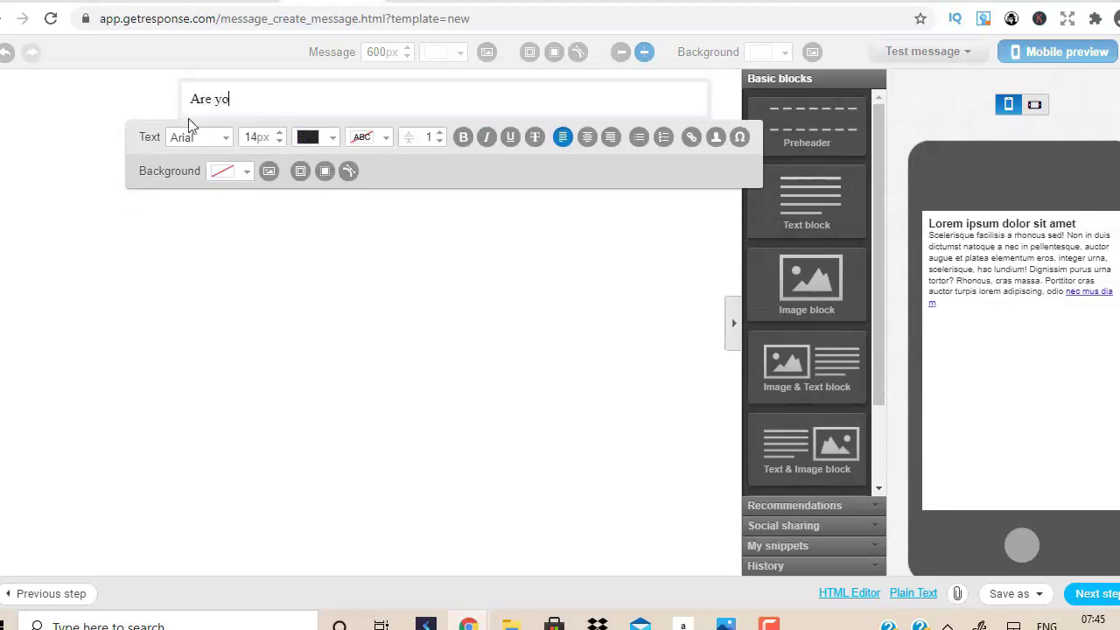
pyautogui.write('u ready to crush it with')
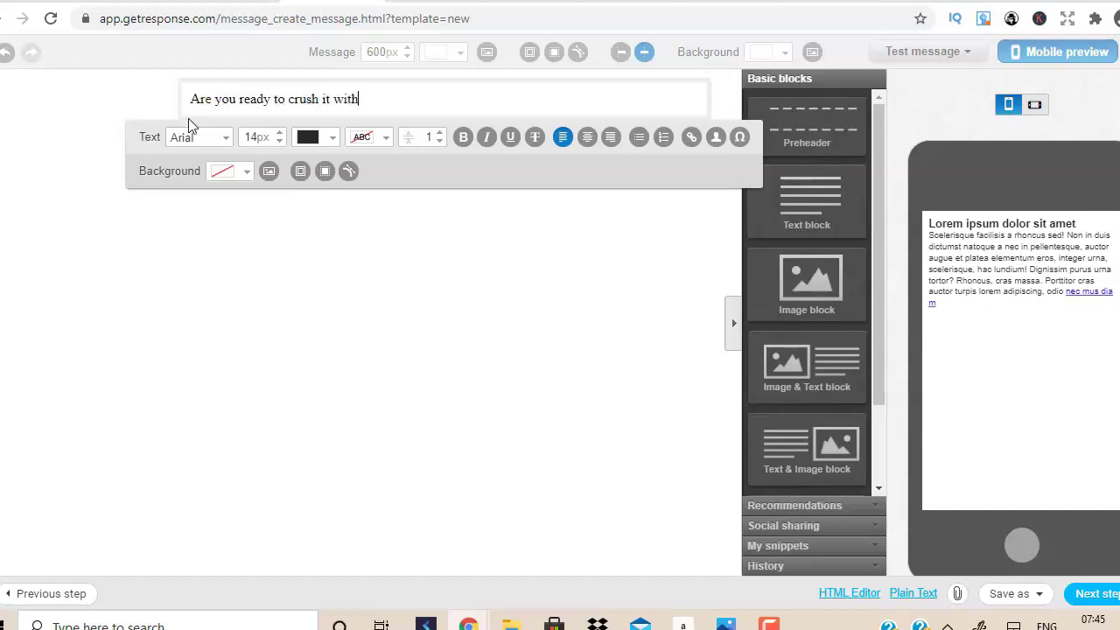
pyautogui.write(' clickbank?')
pyautogui.press('Return')
pyautogui.press('Return')
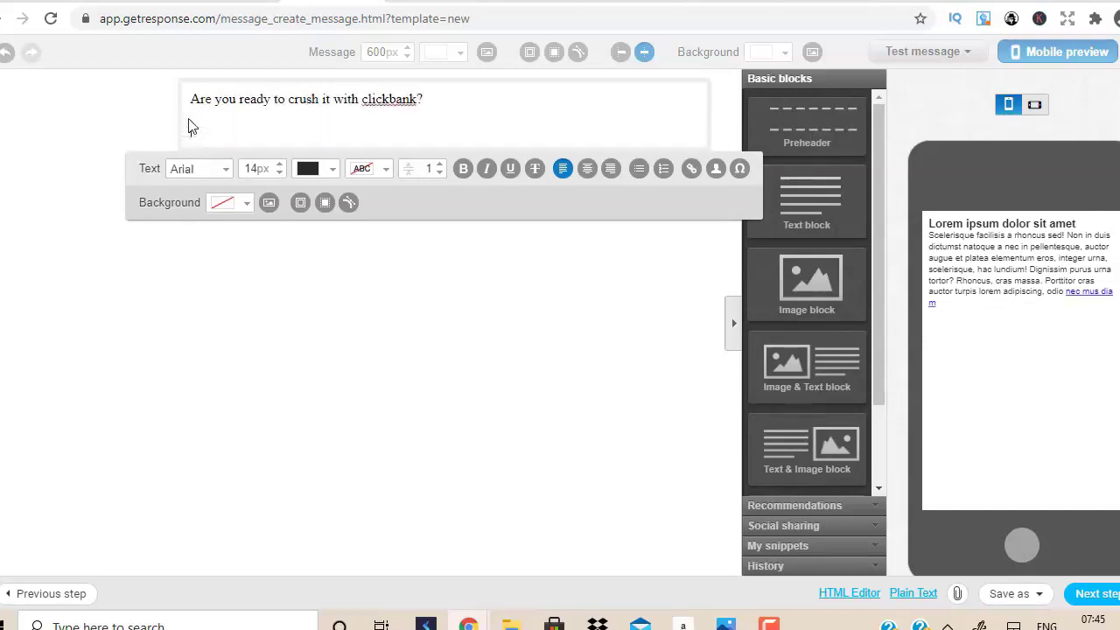
pyautogui.write('Let me show you how to make $1000 a day from home')
pyautogui.hotkey('shift', 'Return')
pyautogui.write('wh')
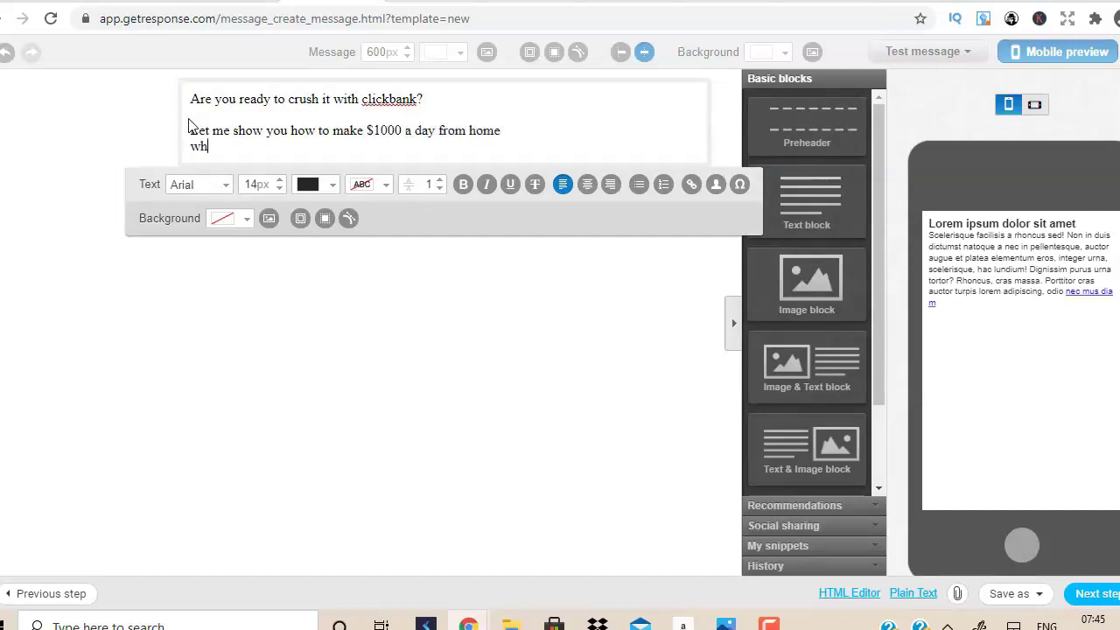
pyautogui.write('i;ee spending quality time with your families..')
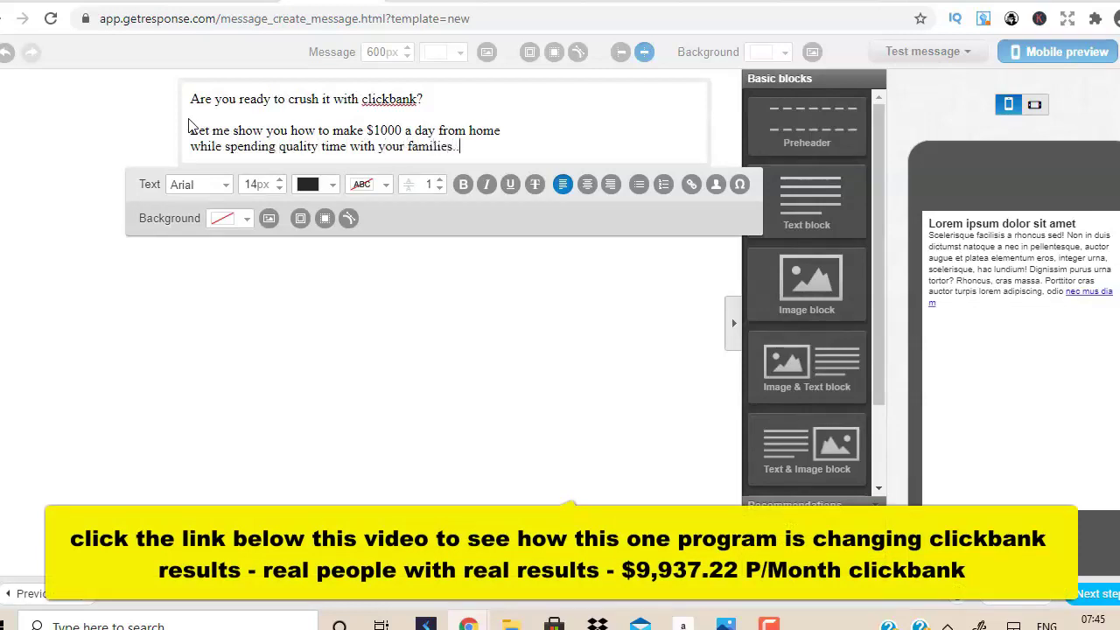
pyautogui.write('.')
# Add the '=> Click here to get started' line, then a 'Talk Soon' sign-off with the sender's name.
pyautogui.press('Return')
pyautogui.press('Return')
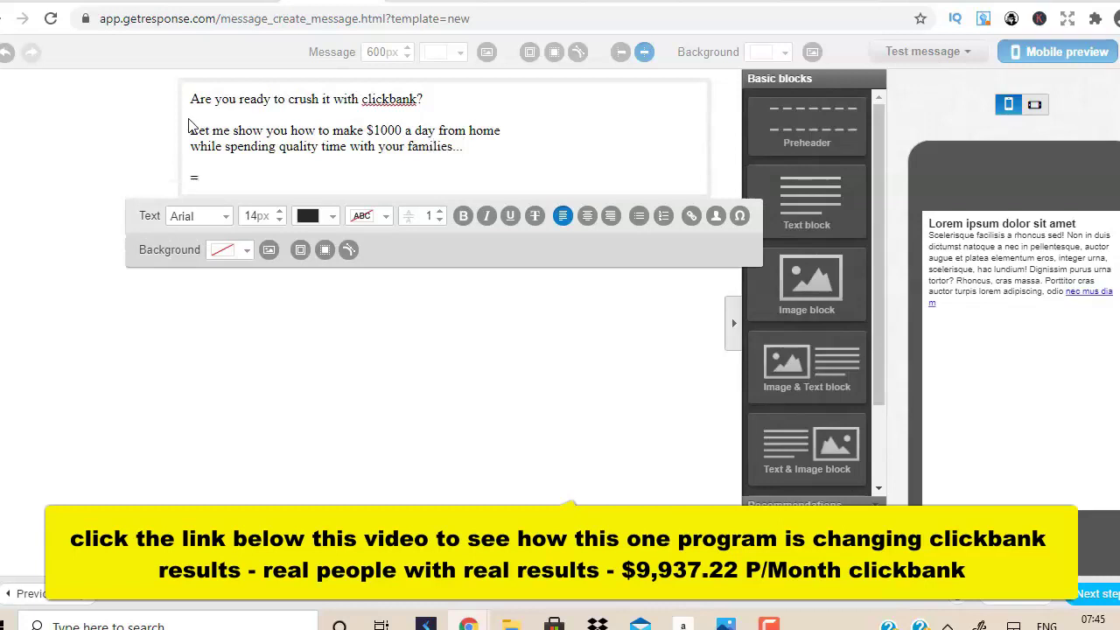
pyautogui.write('=> Click here to get started')
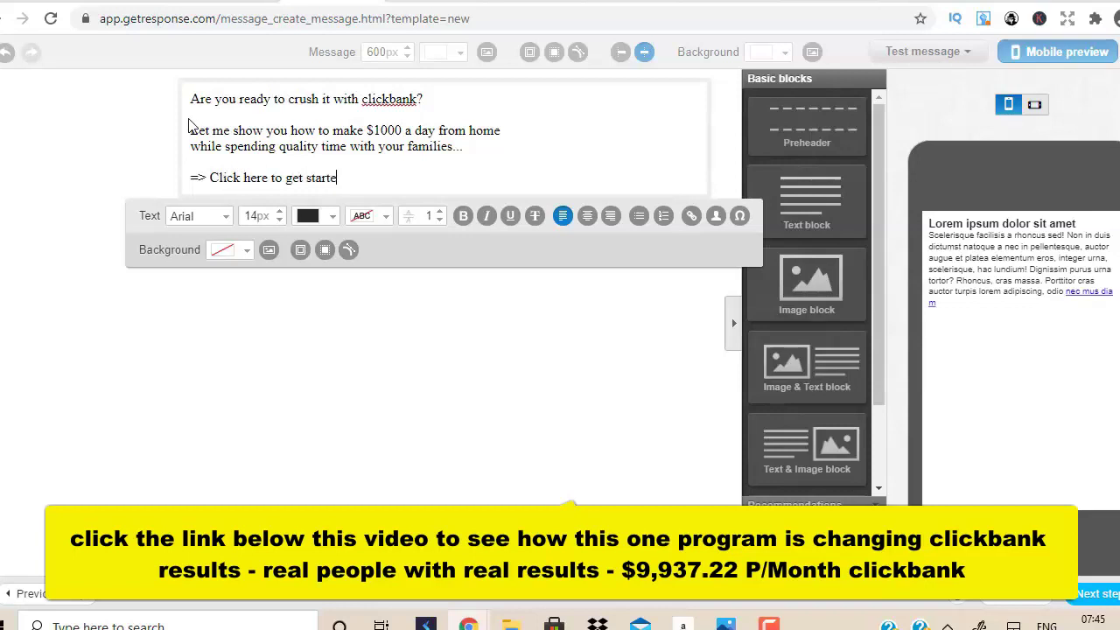
pyautogui.press('Return')
pyautogui.write('Talk Soon')
pyautogui.press('Return')
pyautogui.write('Louqman')
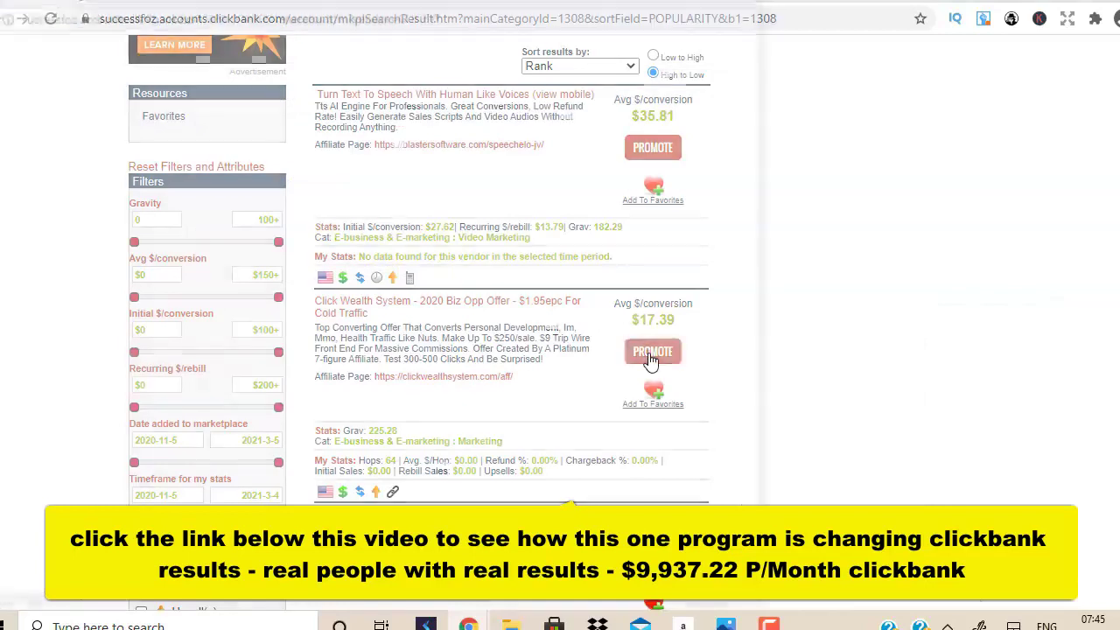
# Generate and copy a Click Wealth System hoplink with tracking ID emailday1, then select 'Click here to get started' in the email.
pyautogui.click(651, 353)
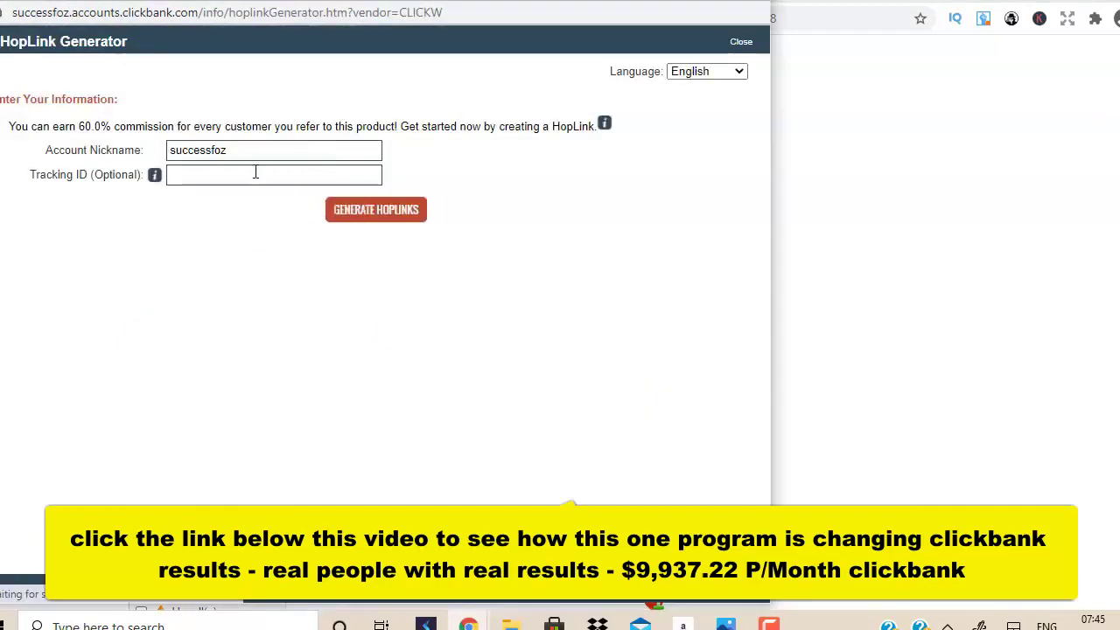
pyautogui.click(256, 174)
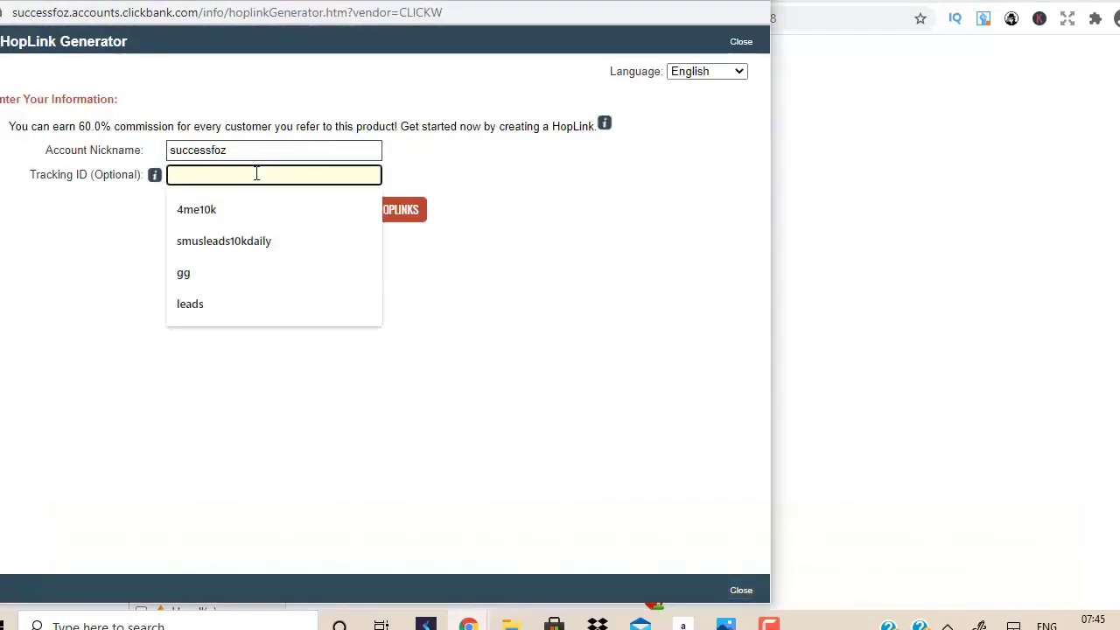
pyautogui.write('emailo')
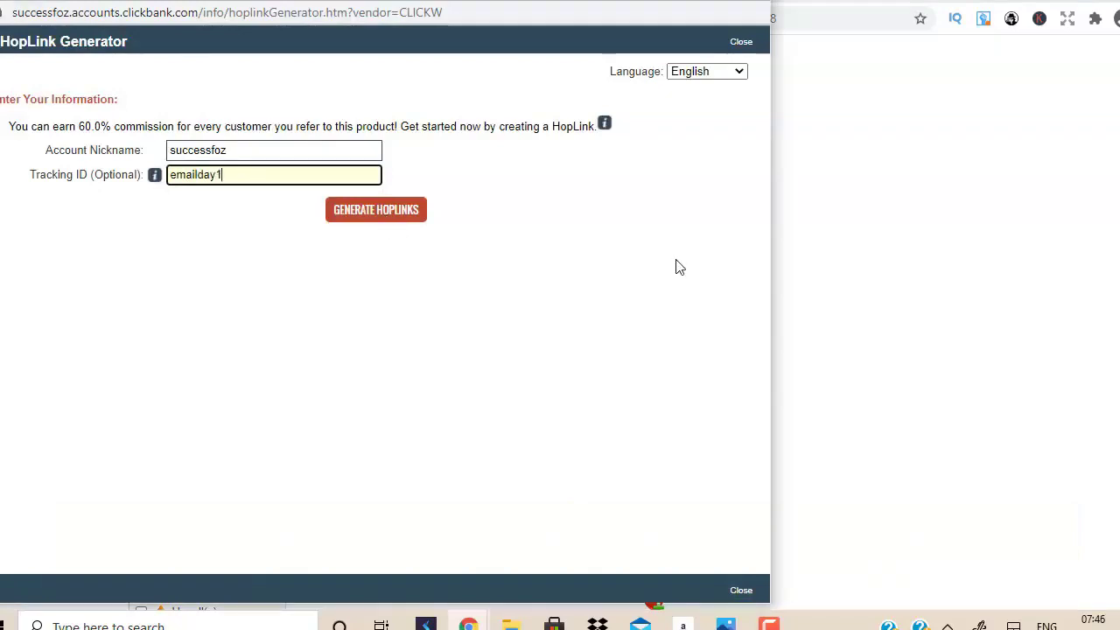
pyautogui.click(394, 219)
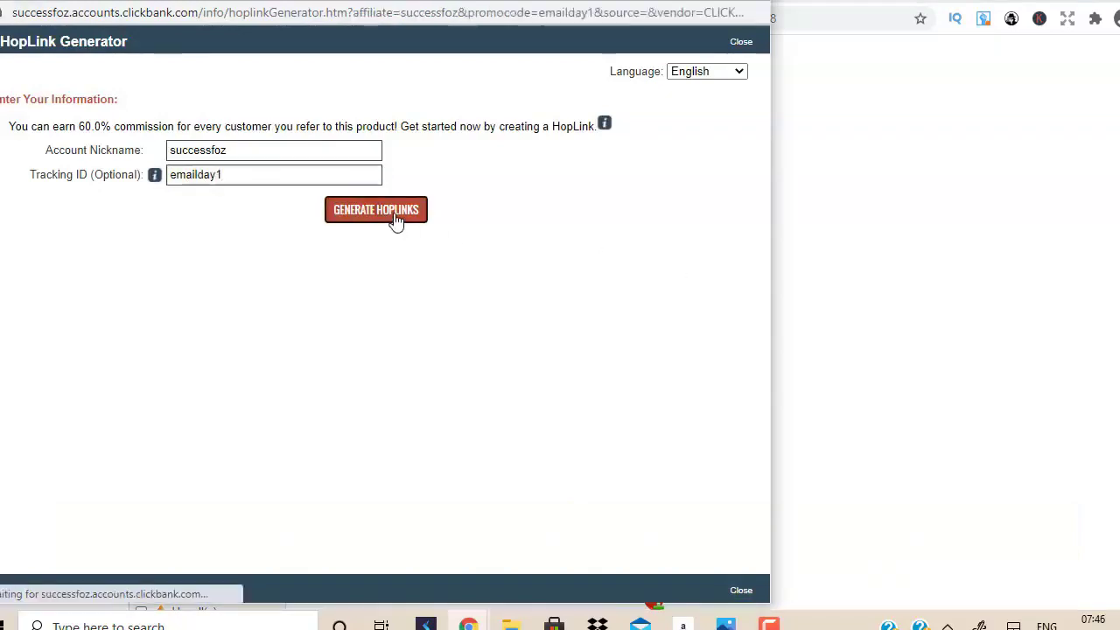
pyautogui.click(689, 336)
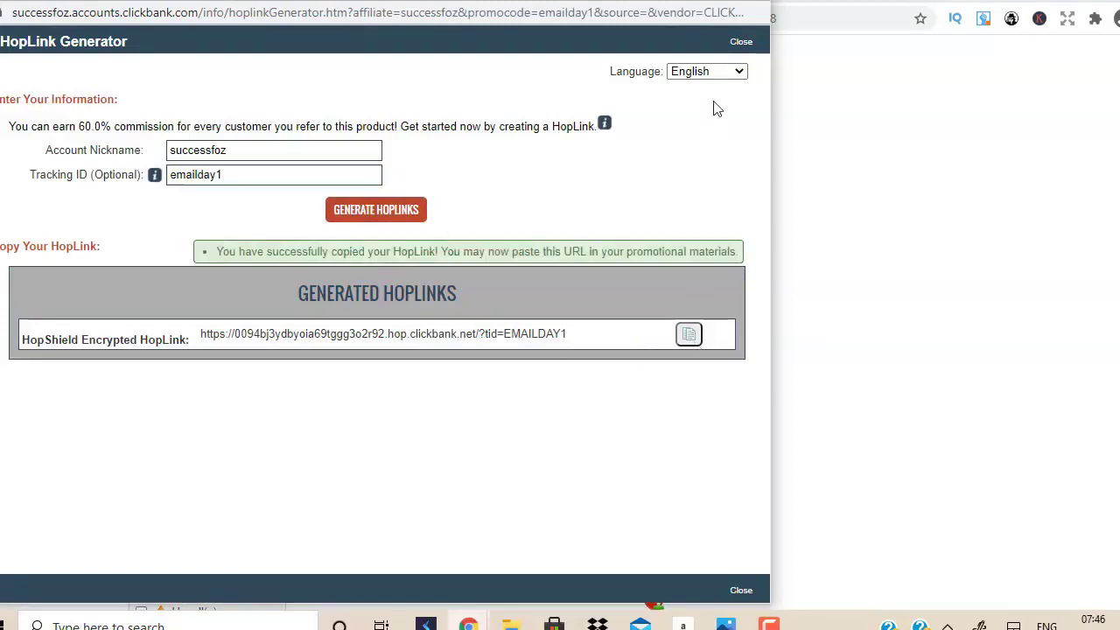
pyautogui.click(759, 5)
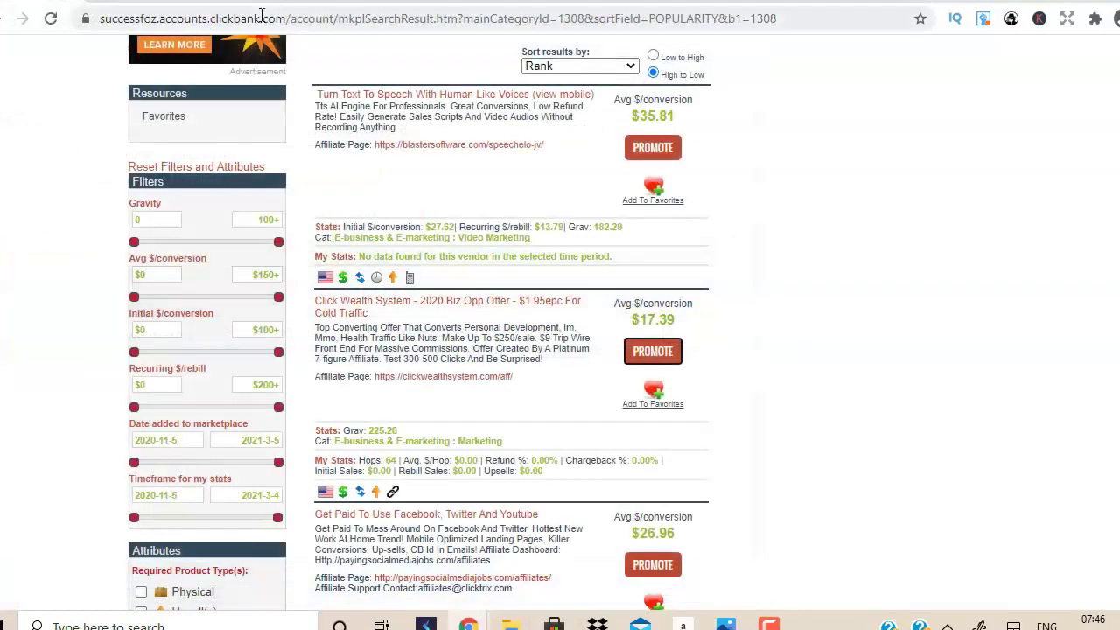
pyautogui.hotkey('ctrl', 'Tab')
pyautogui.moveTo(345, 178); pyautogui.dragTo(210, 178)
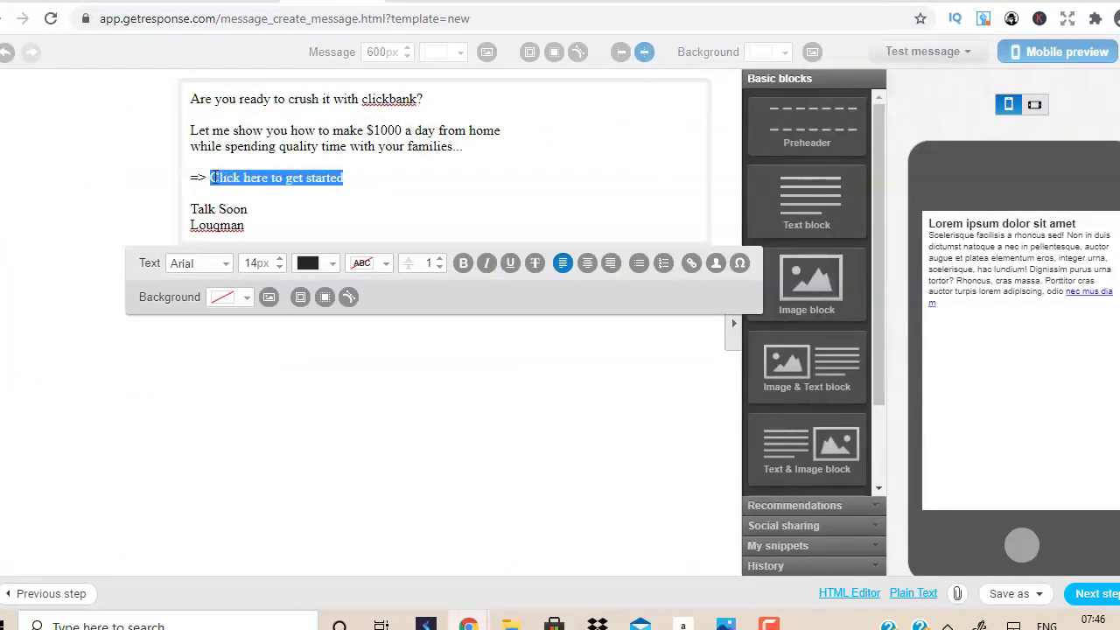
# Link the 'Click here to get started' text to the copied ClickBank hoplink.
pyautogui.click(691, 265)
pyautogui.click(523, 295)
pyautogui.hotkey('ctrl', 'v')
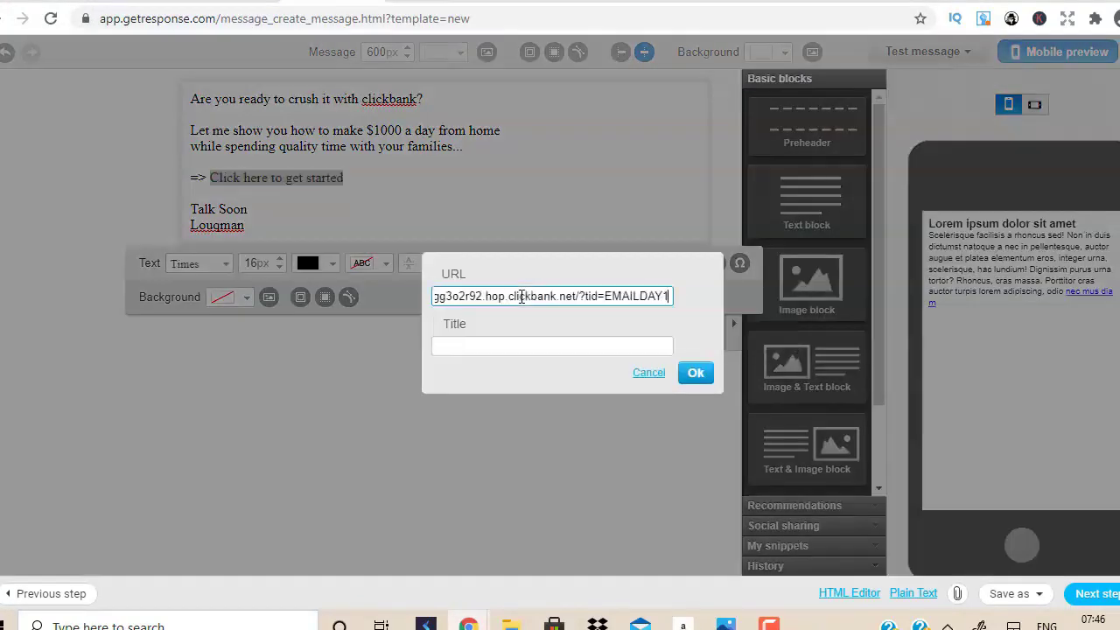
pyautogui.click(703, 380)
# Make the link text bold and enlarge its font size.
pyautogui.click(463, 262)
pyautogui.click(279, 259)
pyautogui.click(279, 260)
pyautogui.click(279, 260)
pyautogui.click(280, 262)
pyautogui.click(280, 262)
pyautogui.click(280, 261)
pyautogui.click(46, 137)
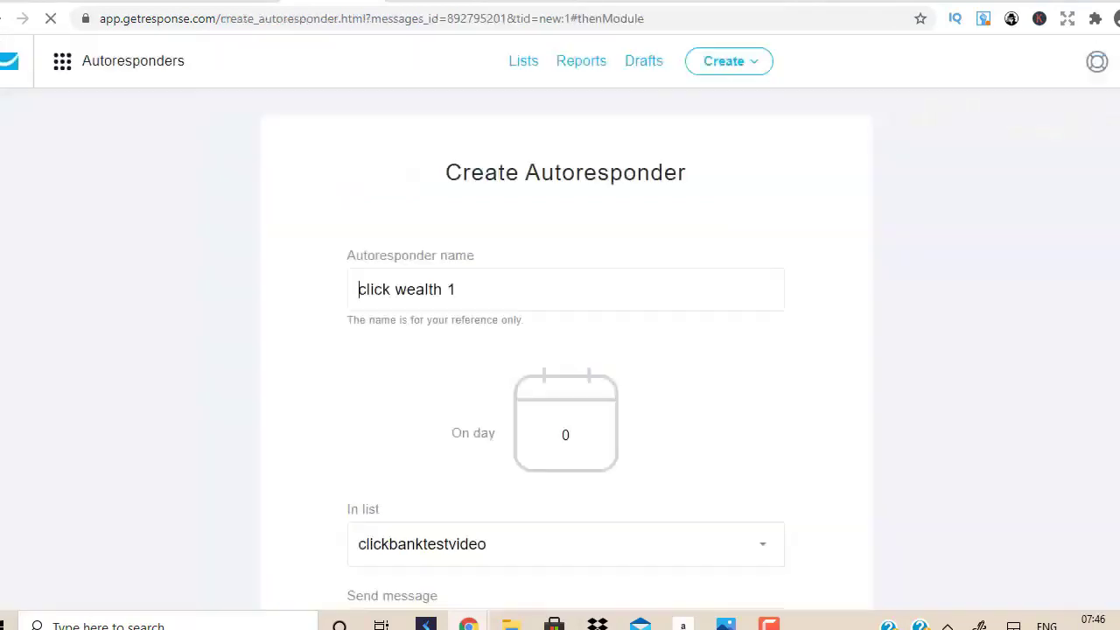
# Glance at the opt-in landing page, then return to the GetResponse autoresponders list.
pyautogui.scroll(-8, 833, 490)
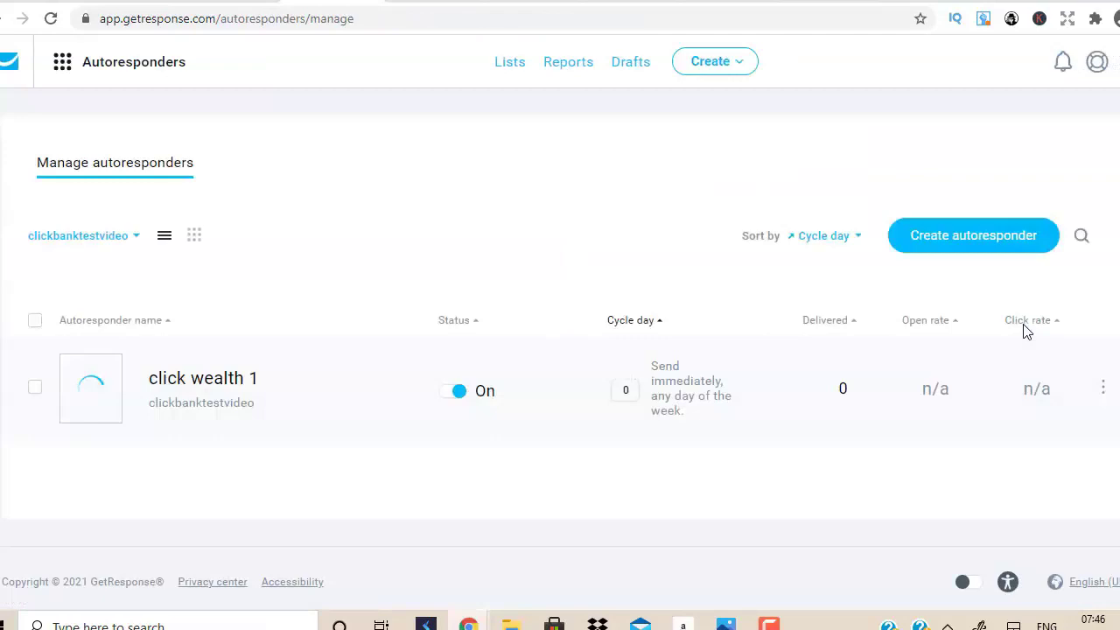
pyautogui.click(914, 2)
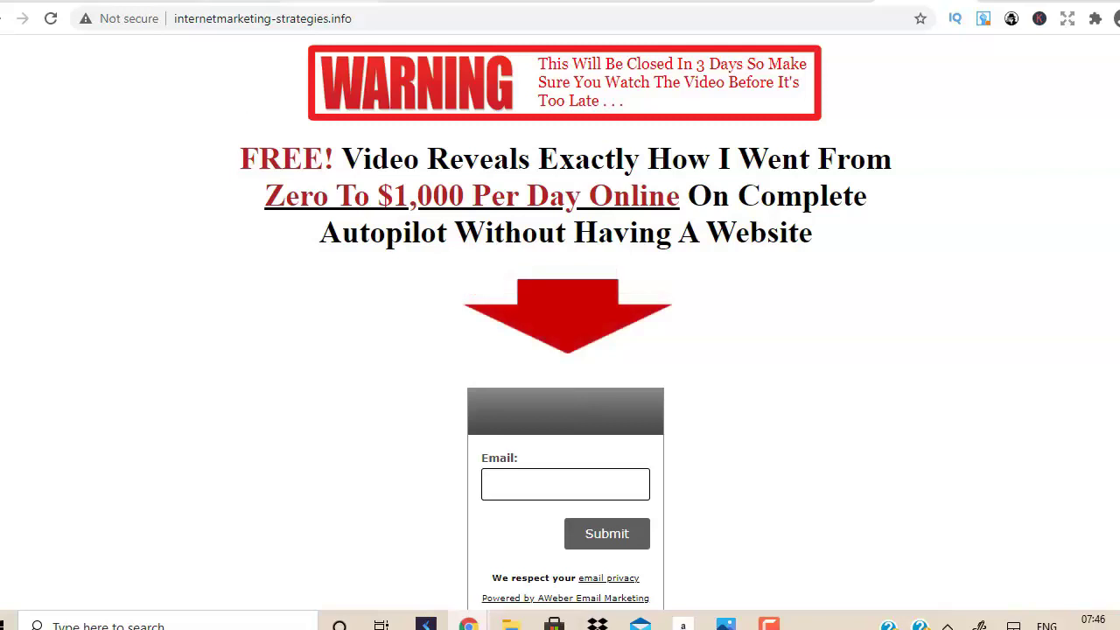
pyautogui.click(505, 2)
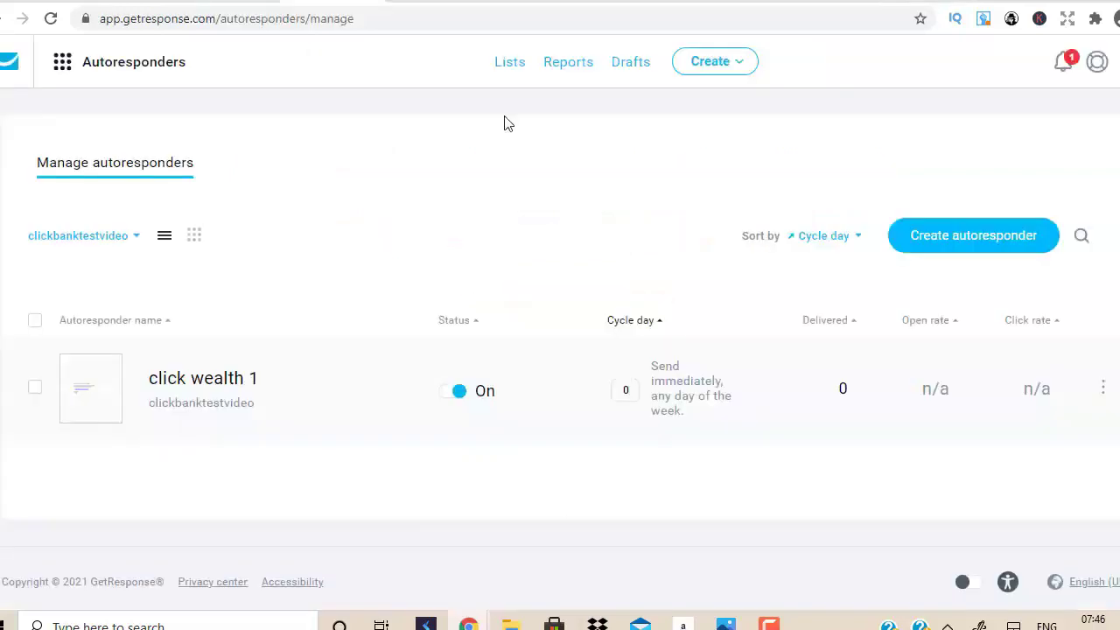
# Create a new autoresponder in the older email creator, named 'click wealth 2' and sent on day 1.
pyautogui.click(968, 241)
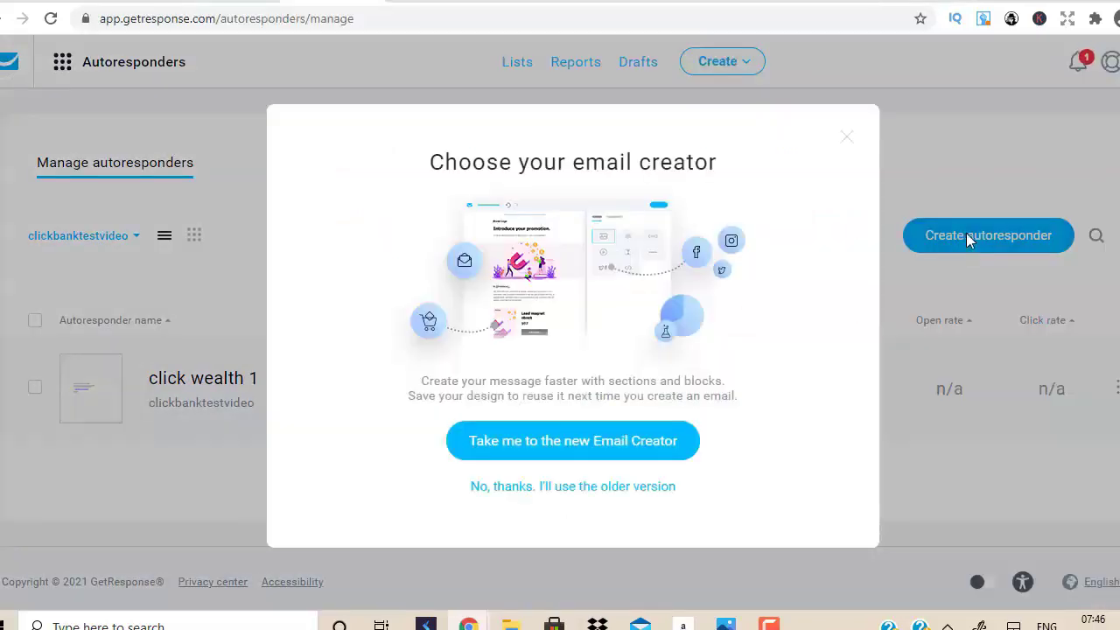
pyautogui.click(530, 492)
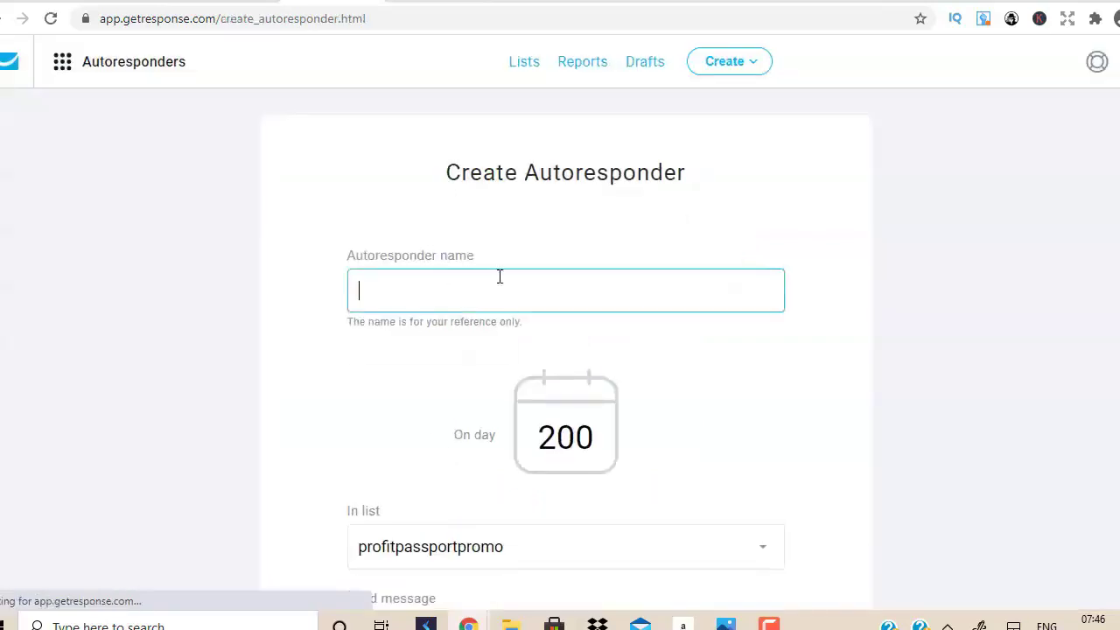
pyautogui.write('click')
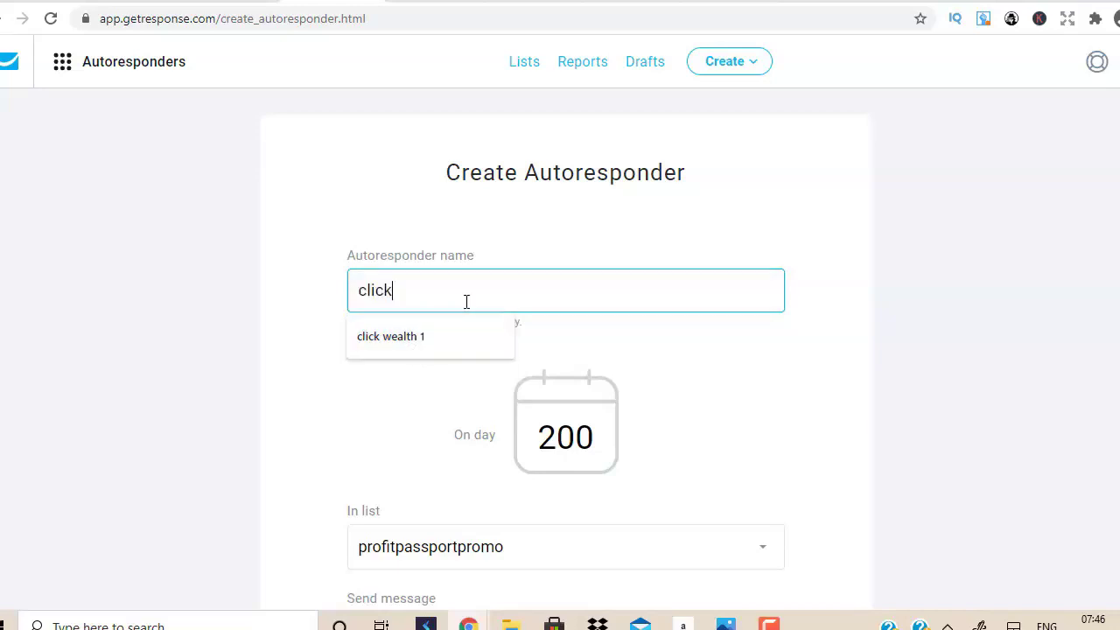
pyautogui.click(429, 341)
pyautogui.press('BackSpace')
pyautogui.write('2')
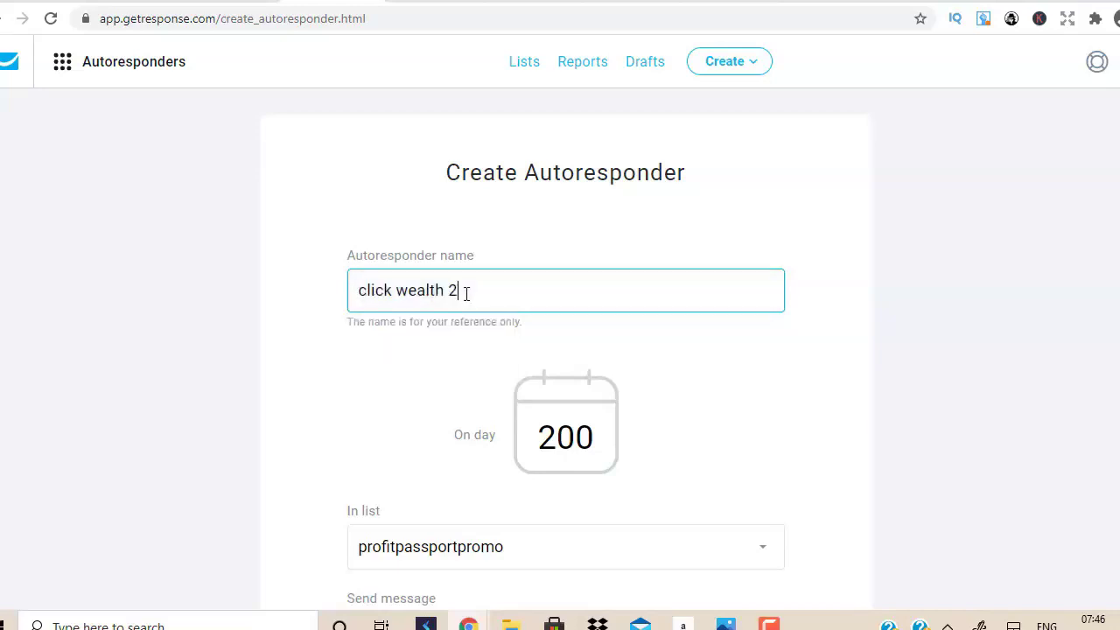
pyautogui.moveTo(600, 435); pyautogui.dragTo(475, 437)
pyautogui.write('1')
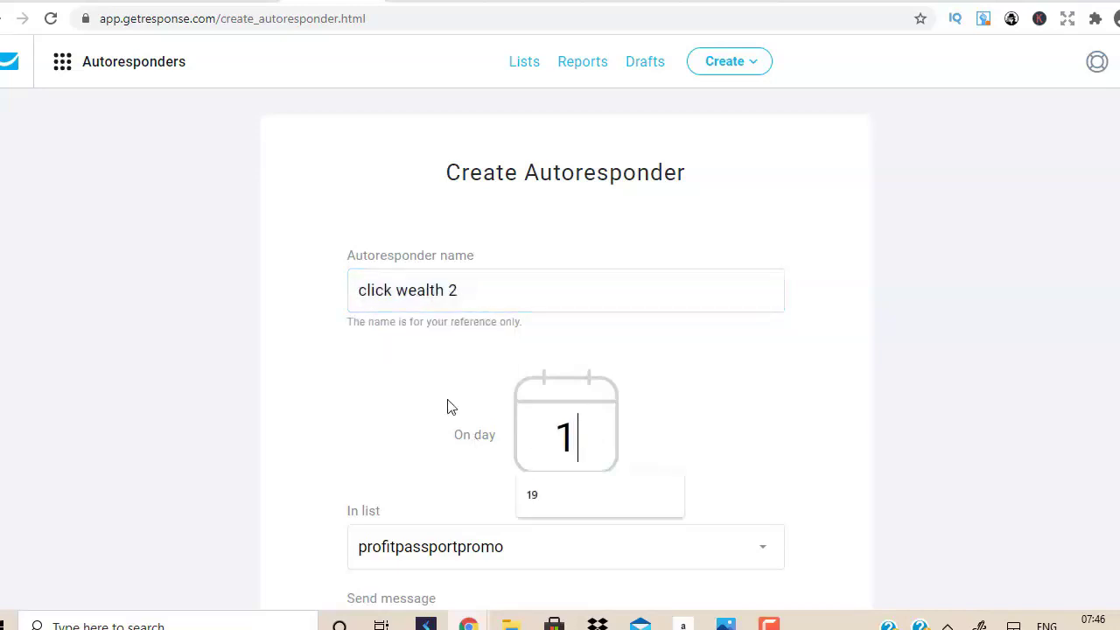
pyautogui.click(1100, 250)
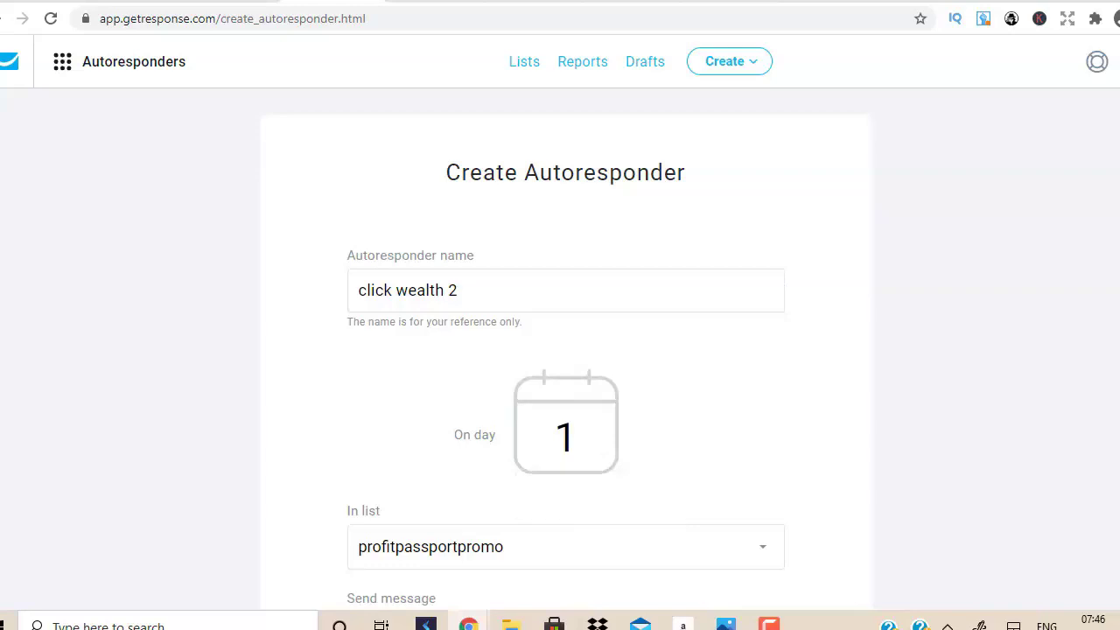
# Assign it to the clickbanktestvideo list, sent at the same time as sign-up.
pyautogui.scroll(-5, 657, 198)
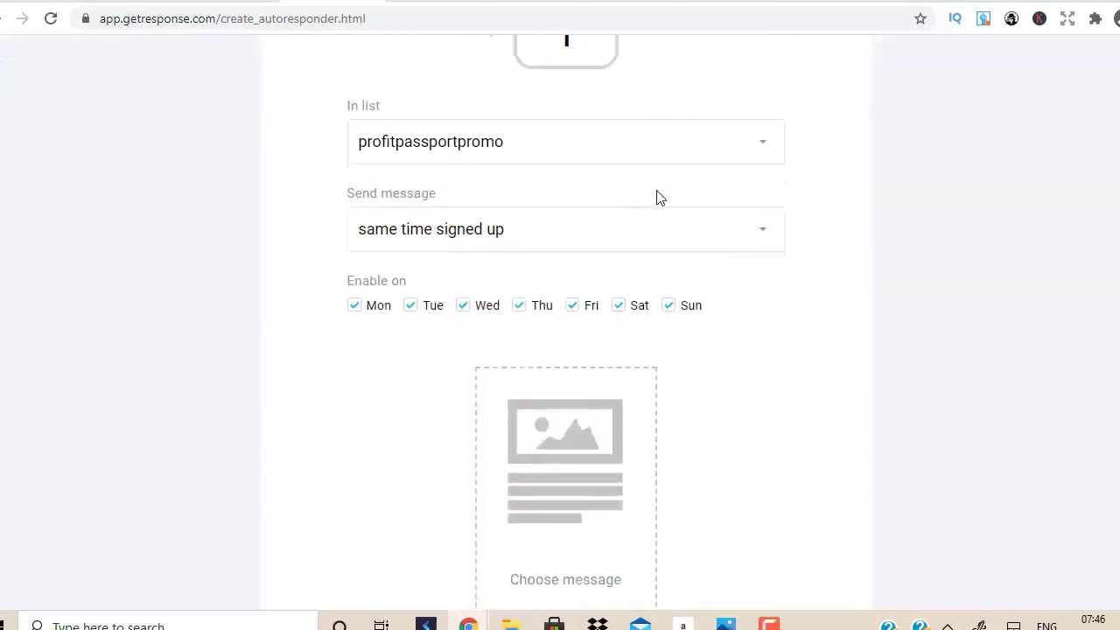
pyautogui.click(723, 160)
pyautogui.click(443, 214)
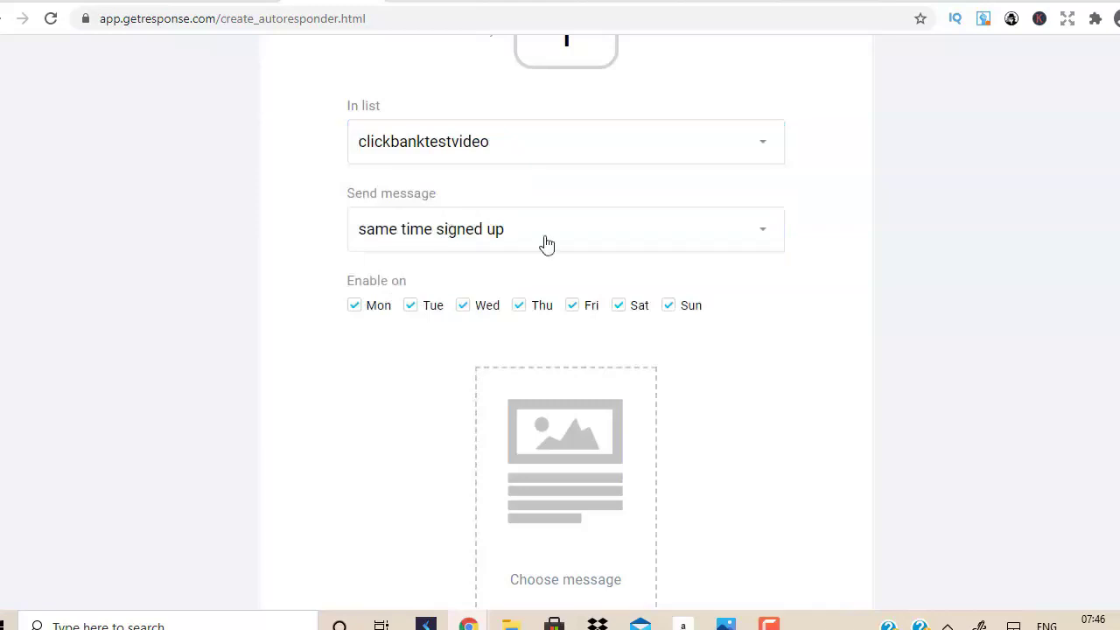
pyautogui.scroll(-1, 545, 243)
pyautogui.click(656, 222)
pyautogui.click(656, 222)
pyautogui.scroll(-3, 565, 379)
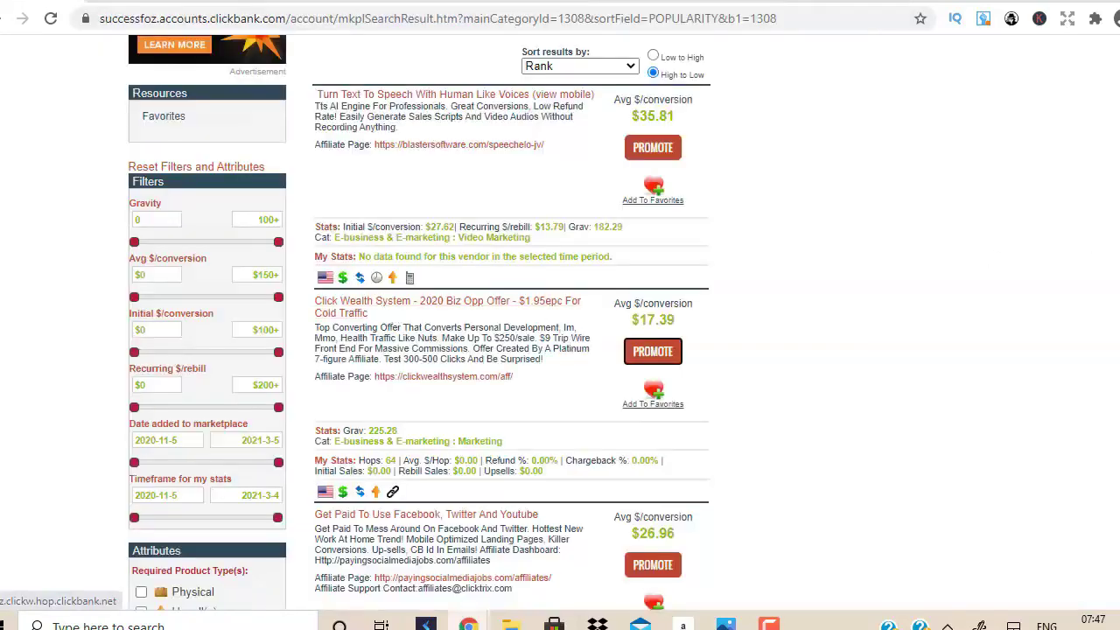
# Browse the E-business & E-marketing offers, then bring up the ClickFunnels opt-in page editor.
pyautogui.scroll(-4, 385, 313)
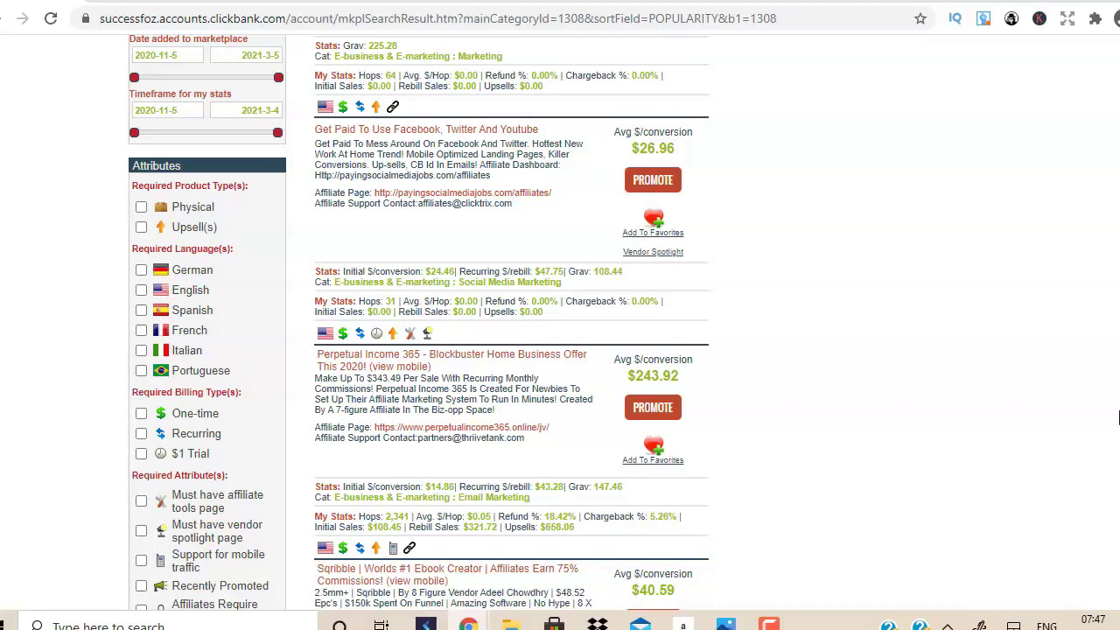
pyautogui.scroll(-5, 1118, 418)
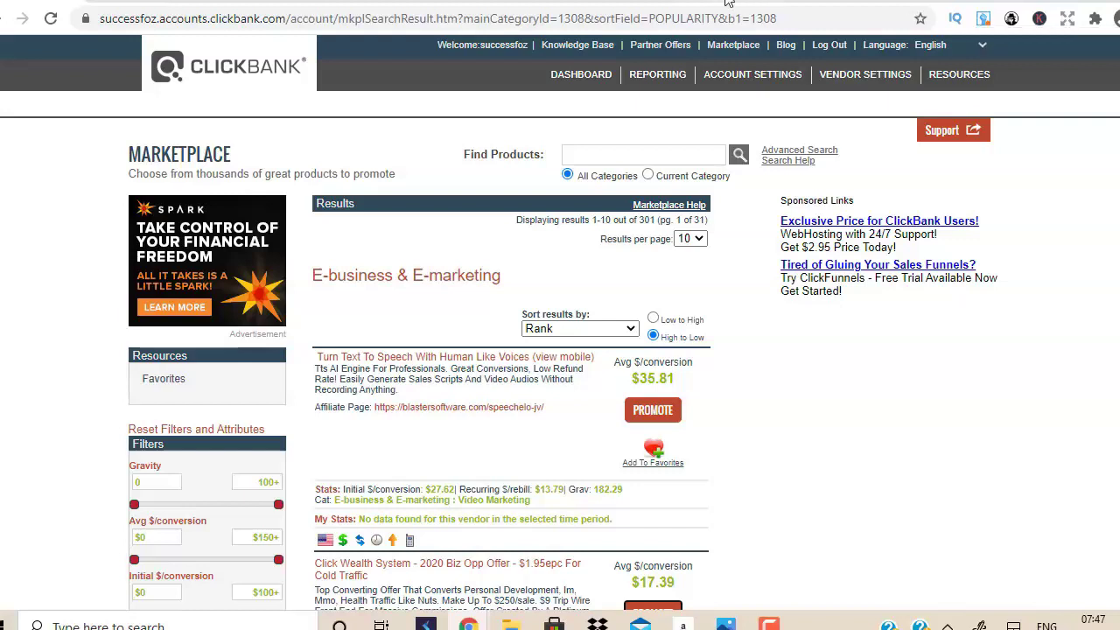
pyautogui.hotkey('ctrl', 'Tab')
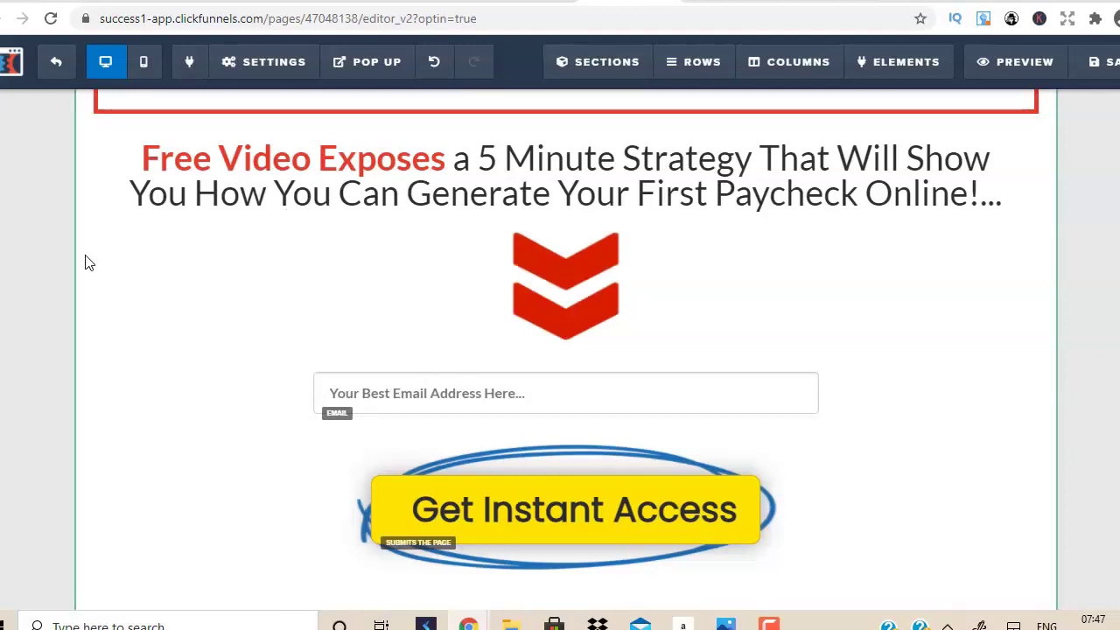
# Integrate the opt-in page with Getresponse using Add To Campaign and list clickbanktestvideo.
pyautogui.click(284, 70)
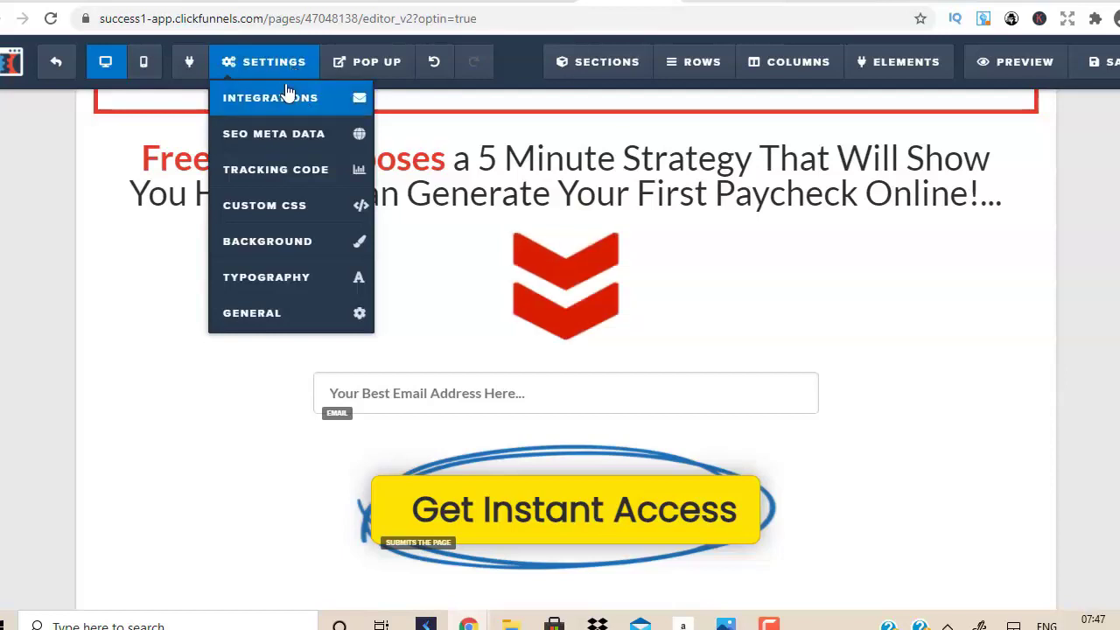
pyautogui.click(285, 105)
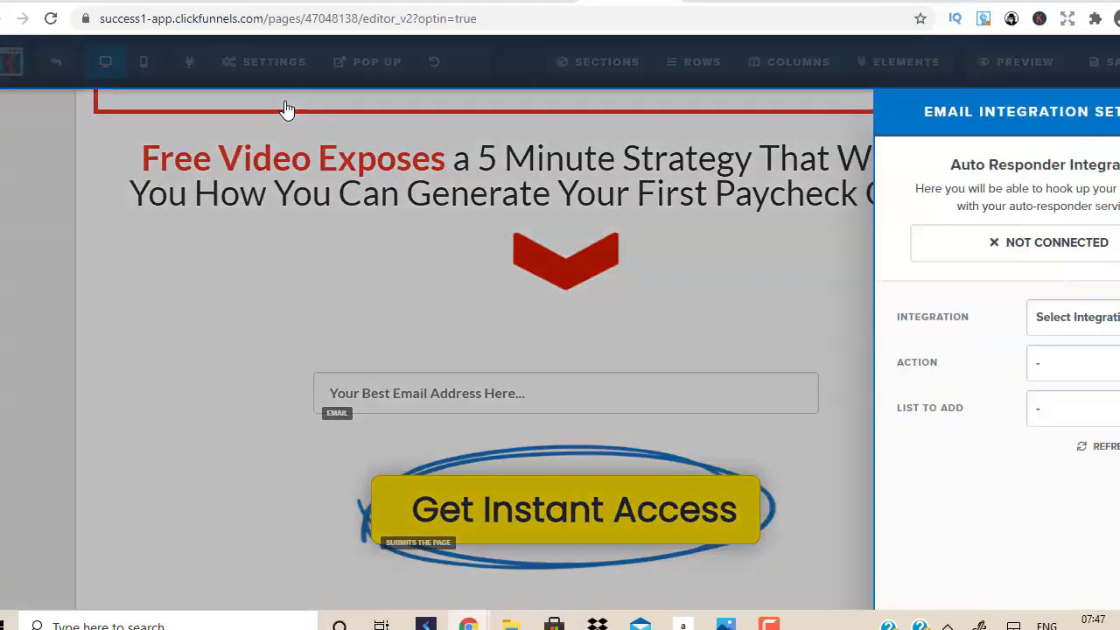
pyautogui.click(1081, 317)
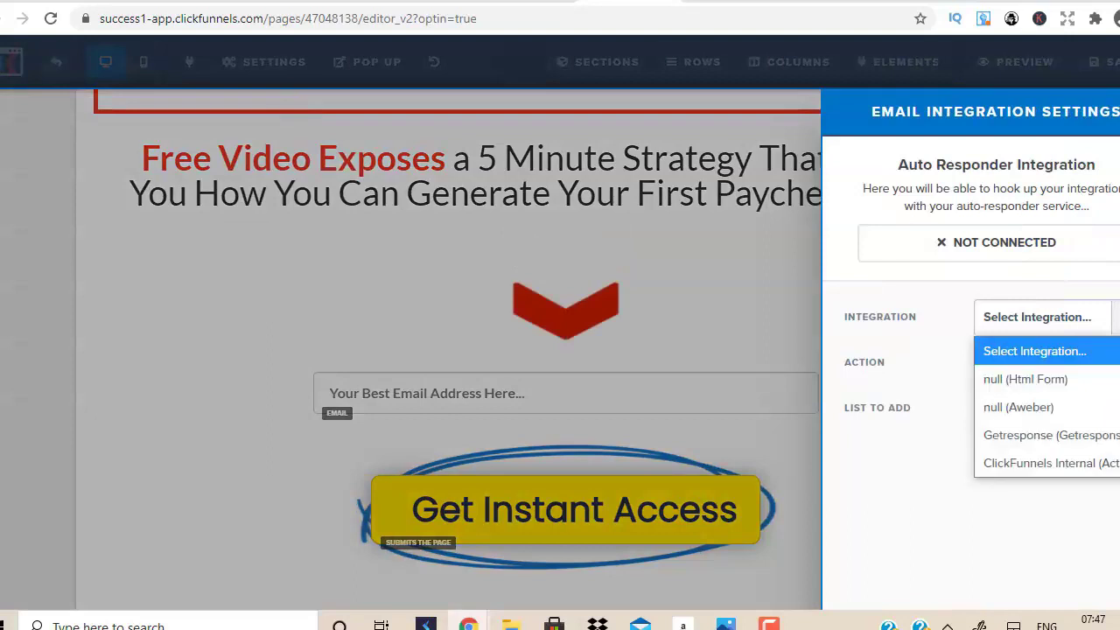
pyautogui.click(1029, 446)
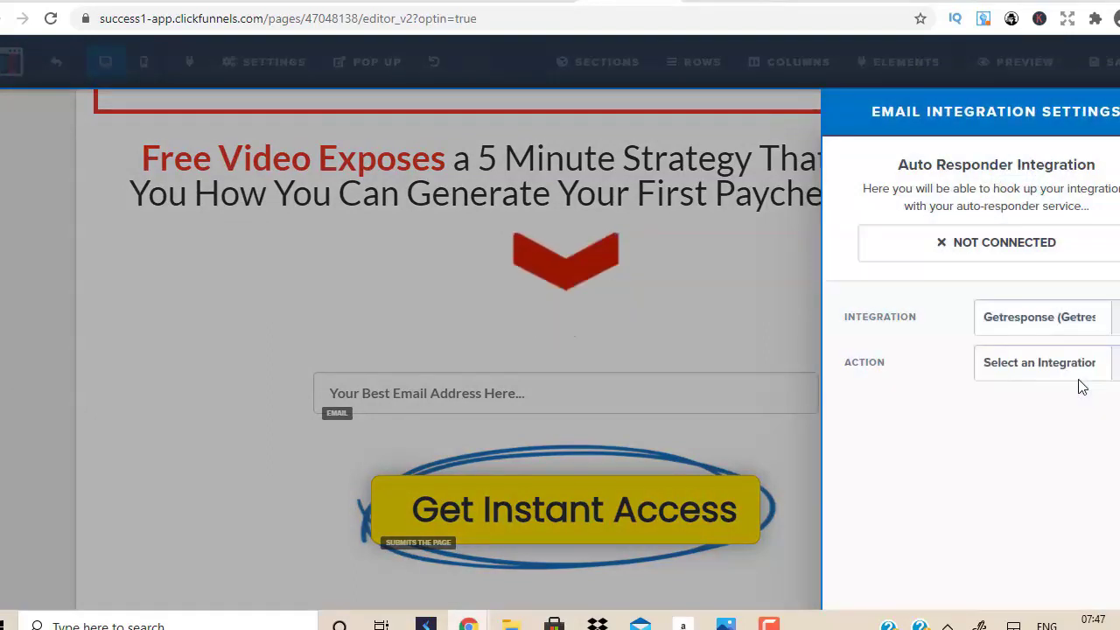
pyautogui.click(1080, 374)
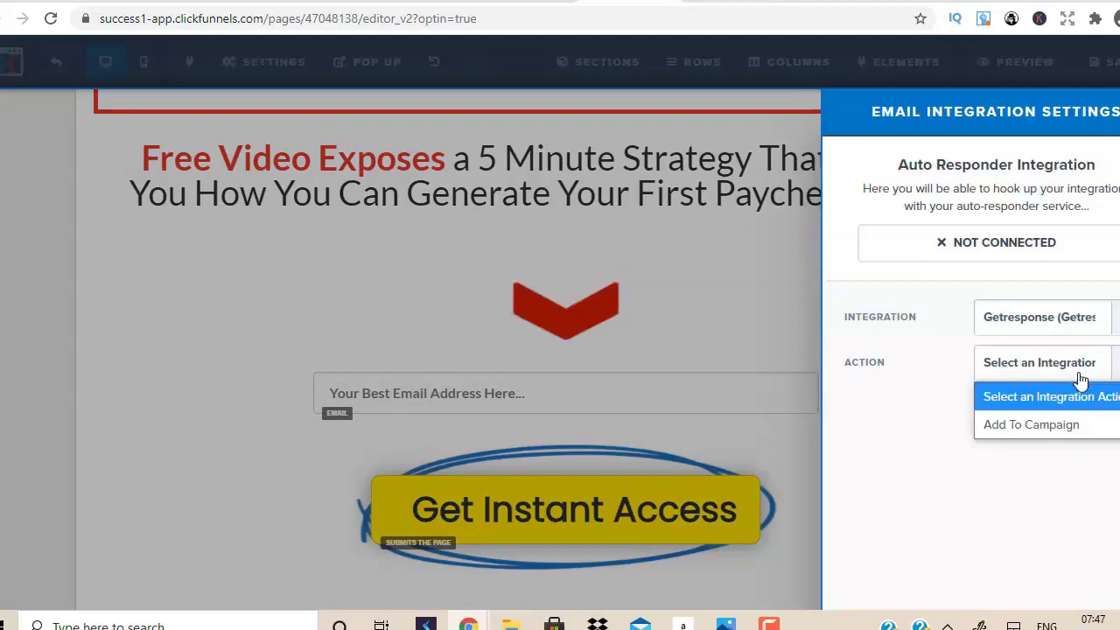
pyautogui.click(1053, 424)
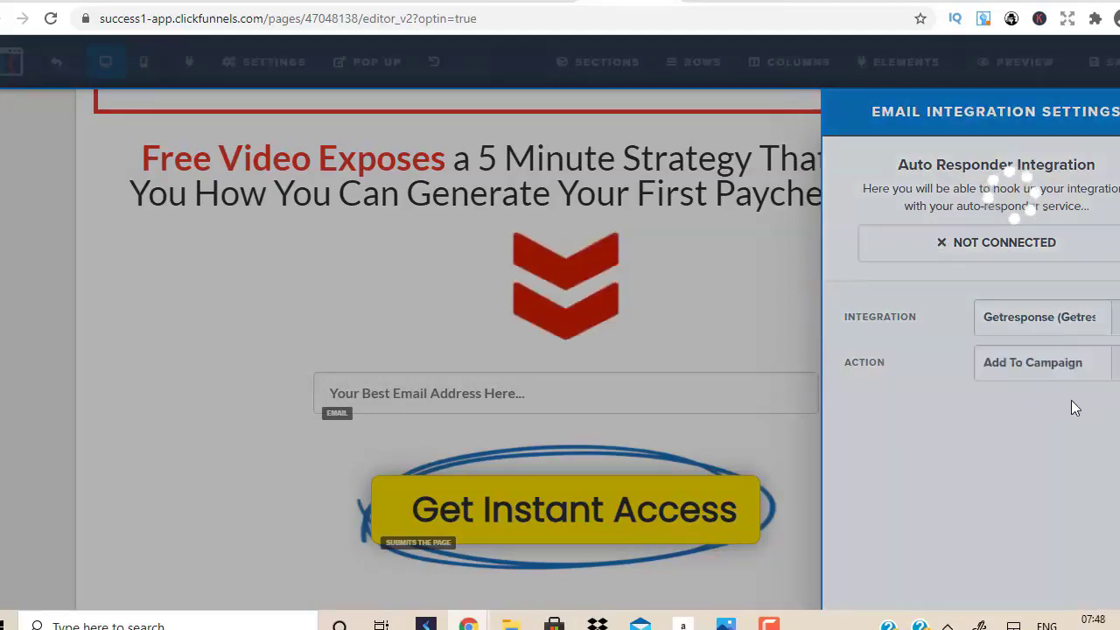
pyautogui.click(1058, 416)
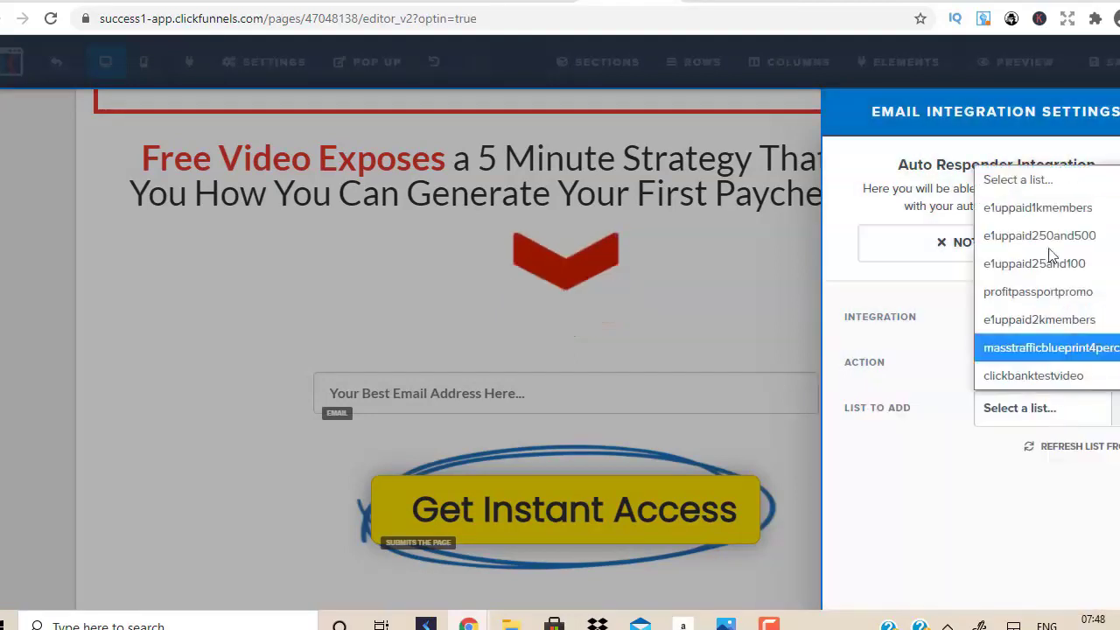
pyautogui.click(1060, 374)
pyautogui.click(595, 319)
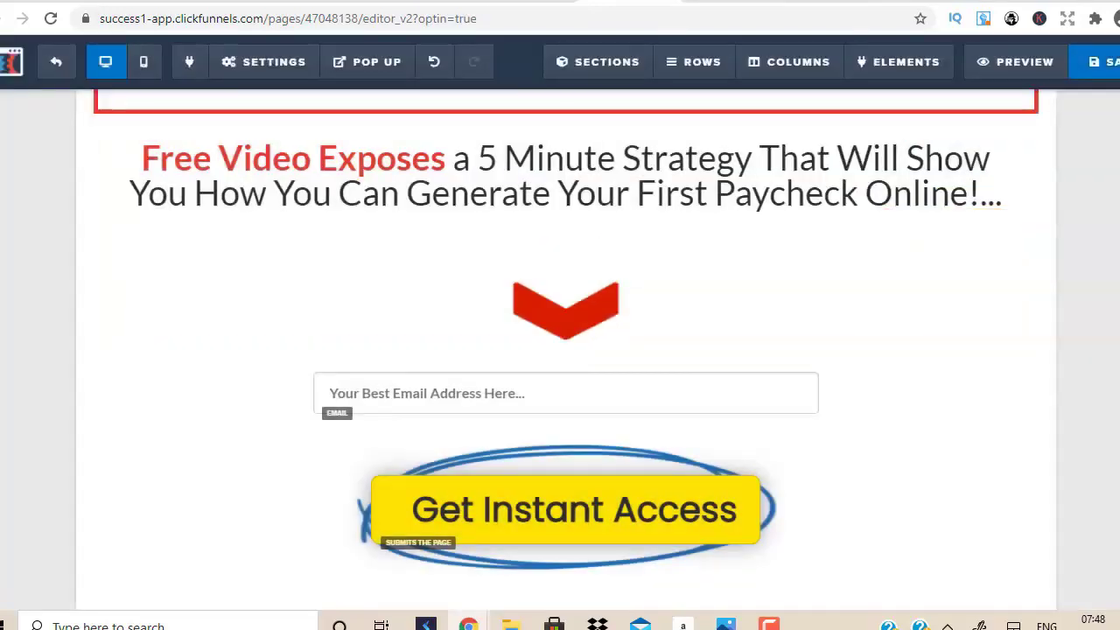
pyautogui.click(219, 64)
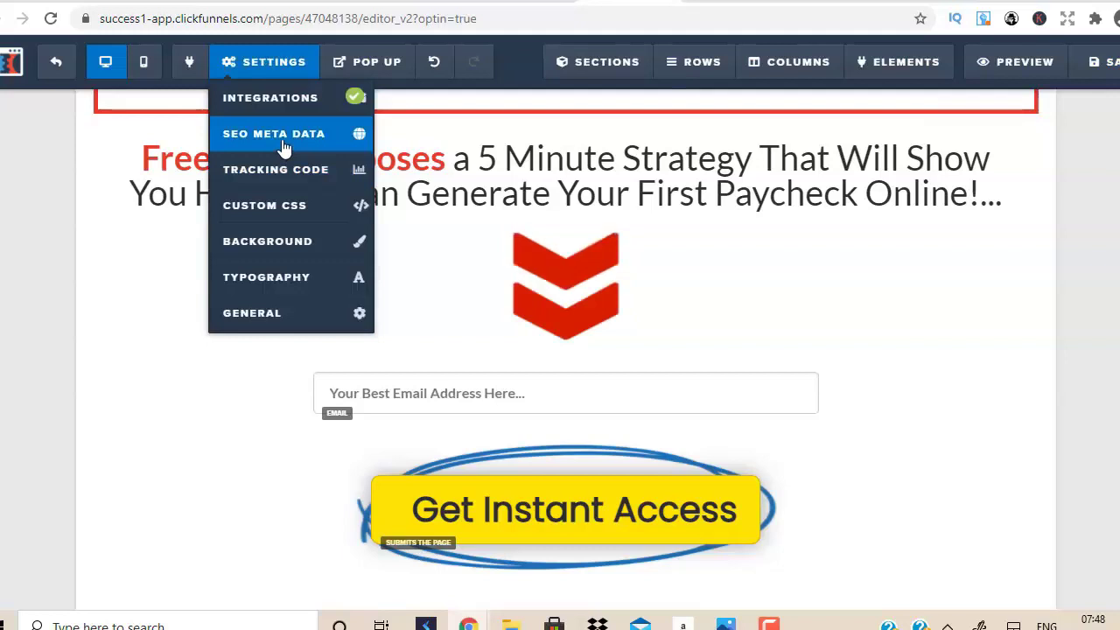
# Check the page's general settings, then inspect the email field and Get Instant Access button.
pyautogui.click(273, 321)
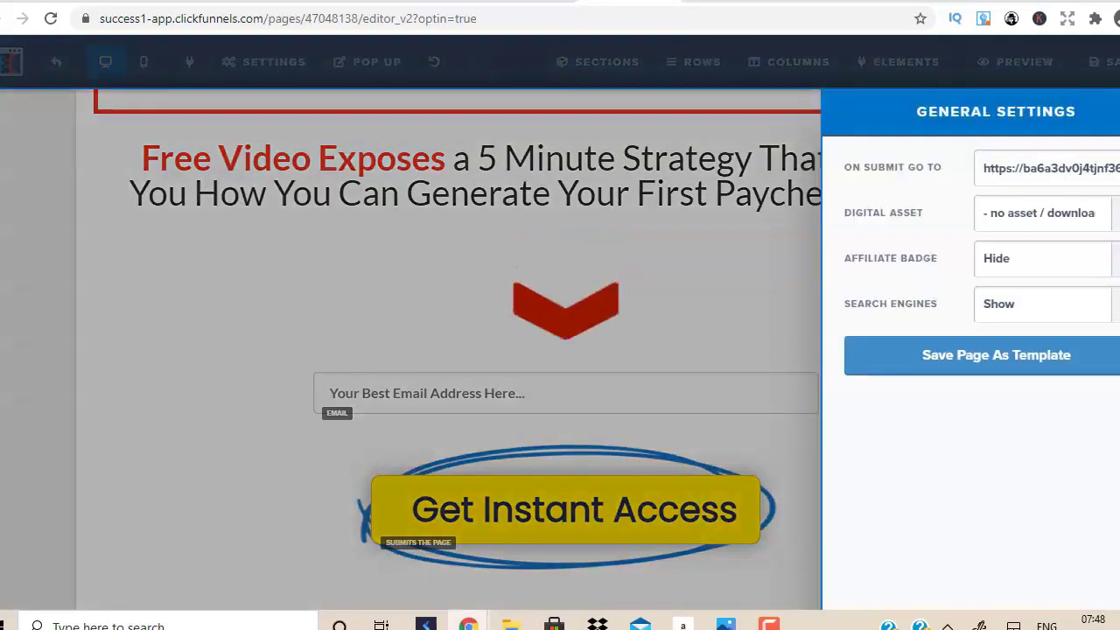
pyautogui.click(697, 339)
pyautogui.click(599, 405)
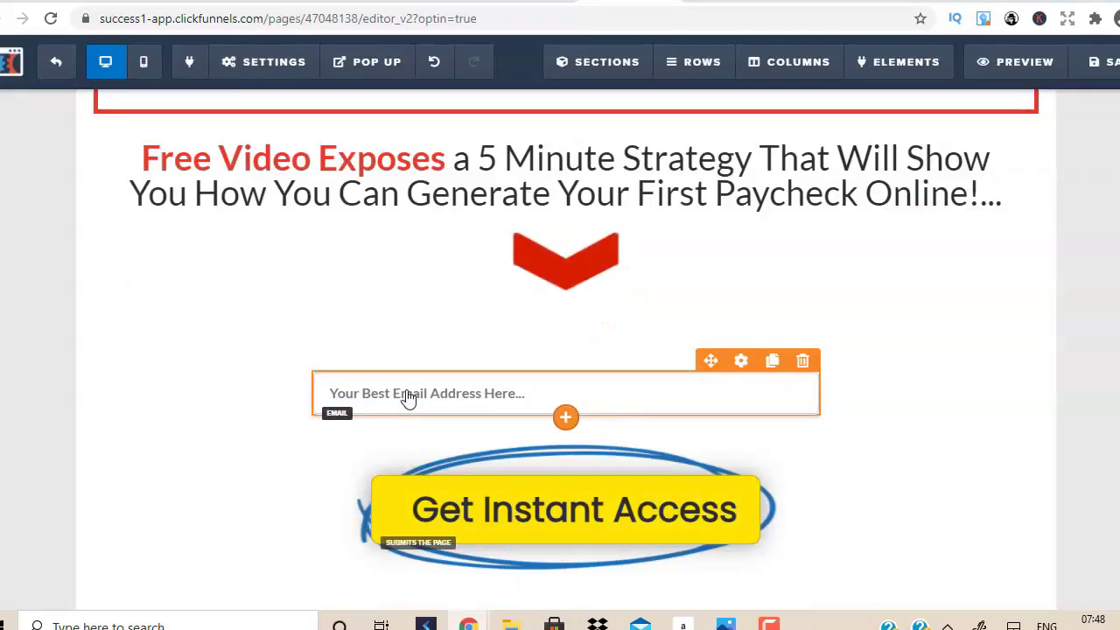
pyautogui.click(552, 542)
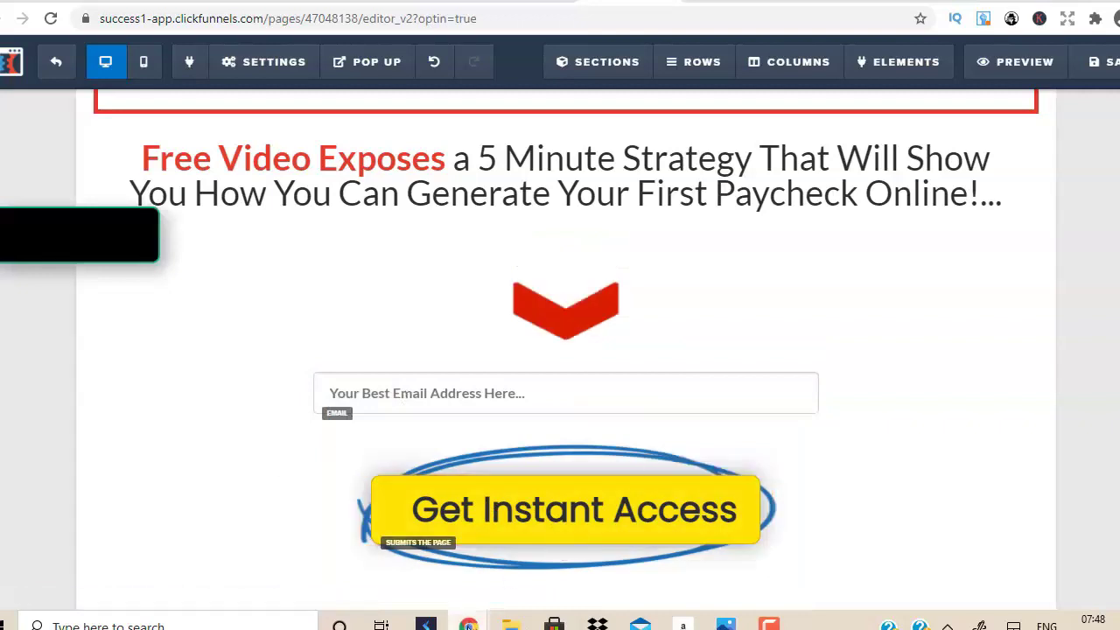
# Switch over to the YouTube window, then return to the ClickFunnels editor.
pyautogui.moveTo(469, 623)
pyautogui.click(575, 578)
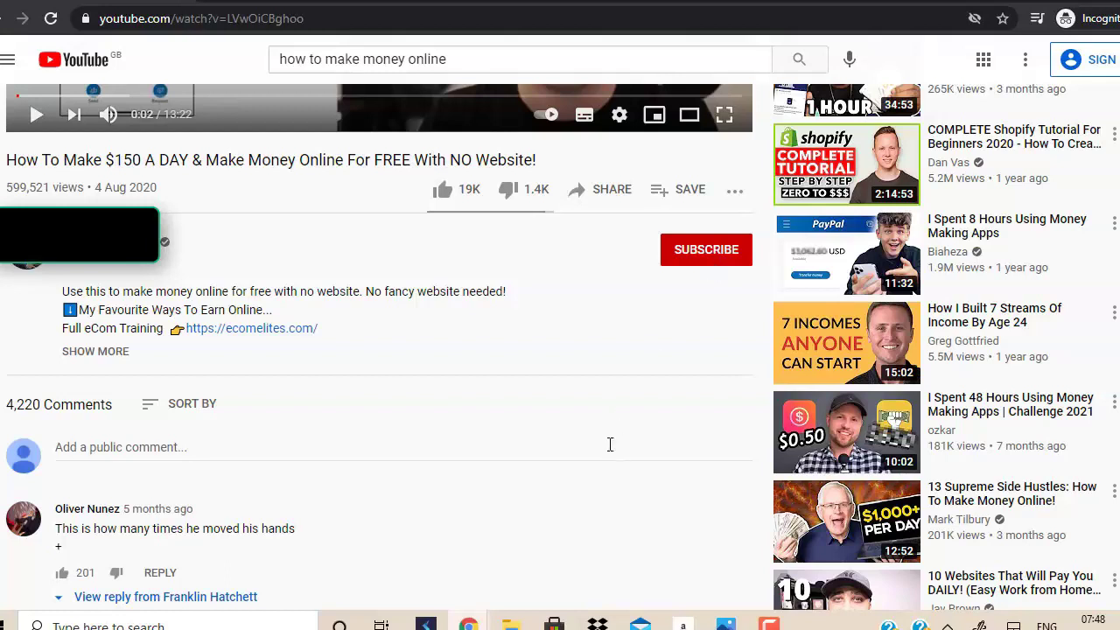
pyautogui.moveTo(464, 621)
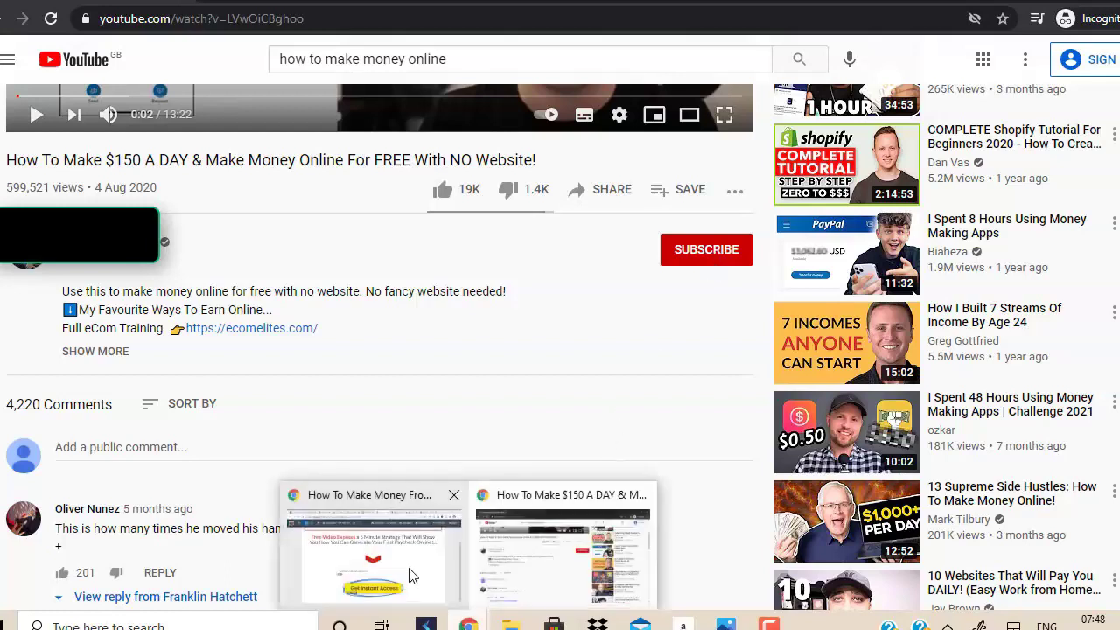
pyautogui.click(413, 569)
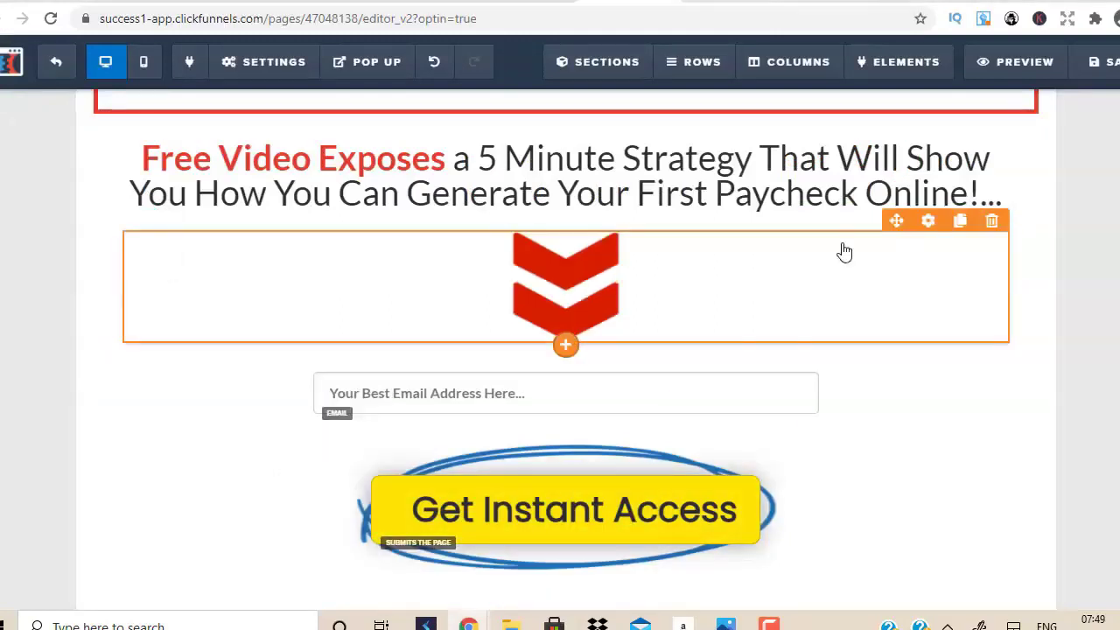
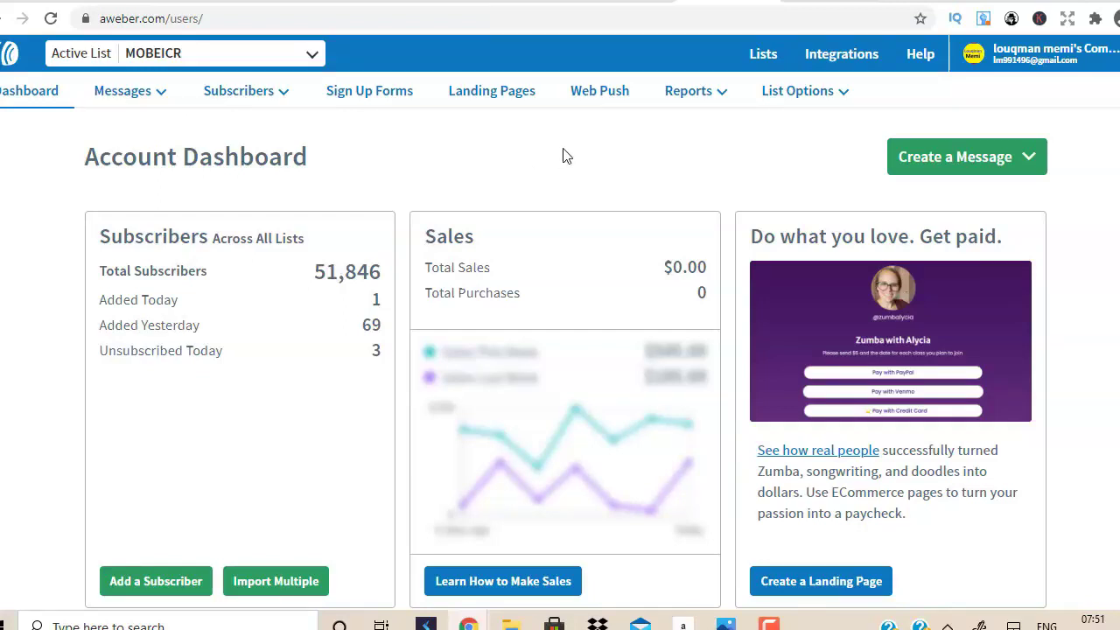
# Flip from the YouTube video to the AWeber dashboard, then bring up Udimi's recommended sellers tab.
pyautogui.scroll(-10, 564, 156)
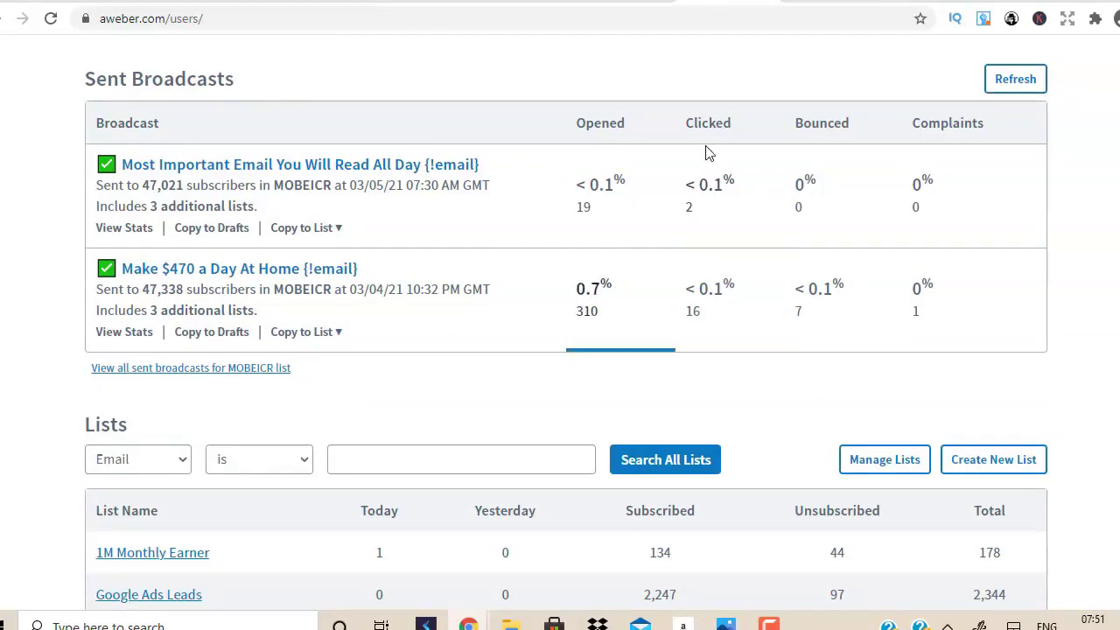
pyautogui.scroll(10, 837, 212)
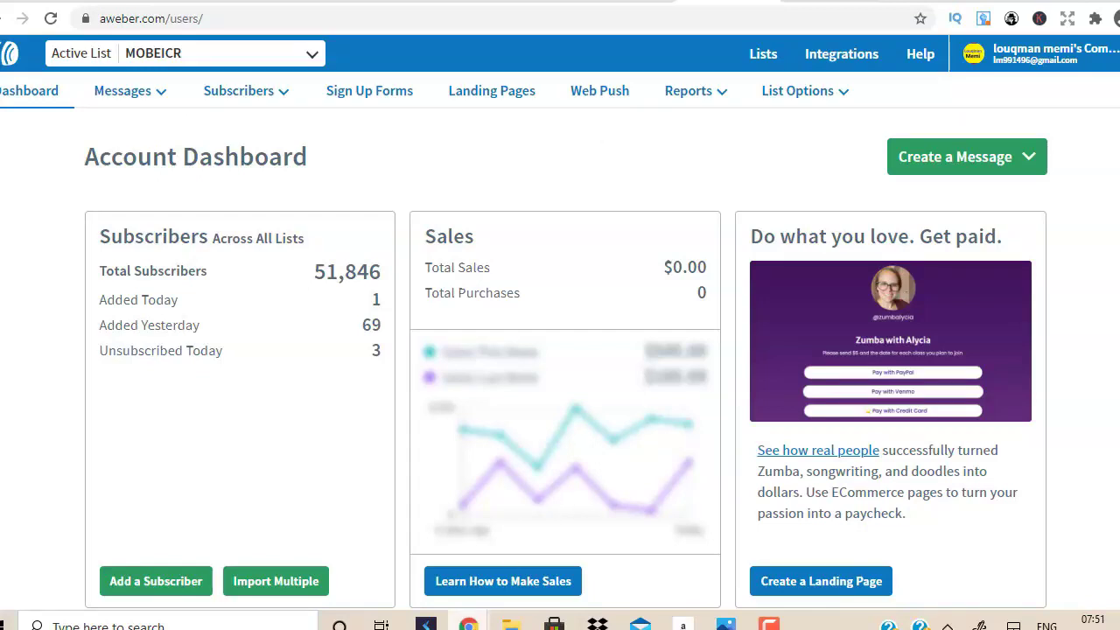
pyautogui.moveTo(469, 623)
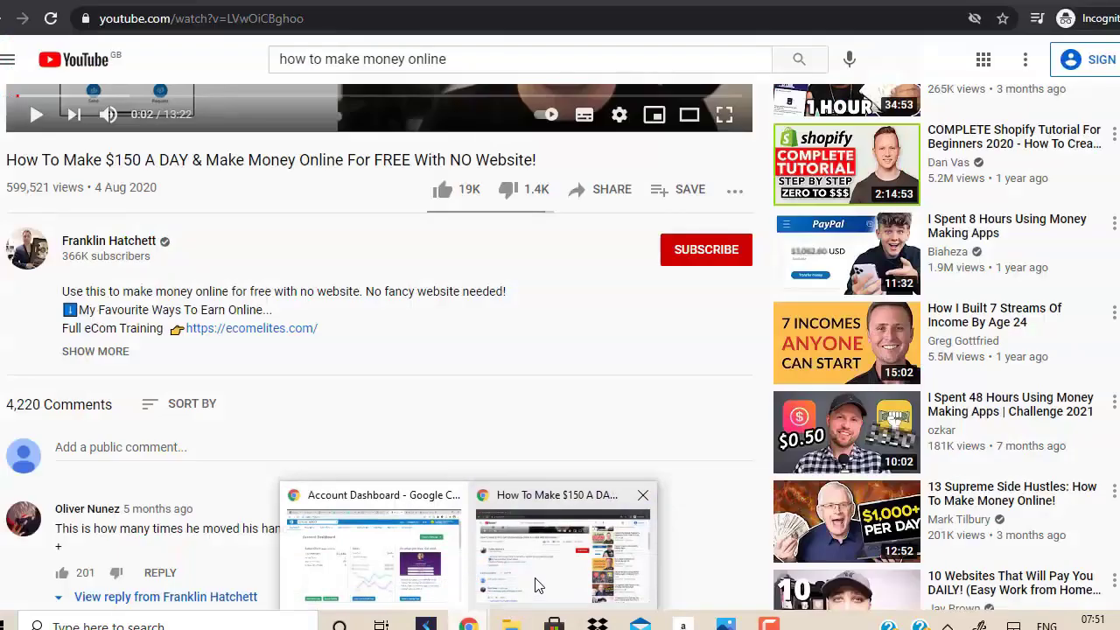
pyautogui.click(534, 581)
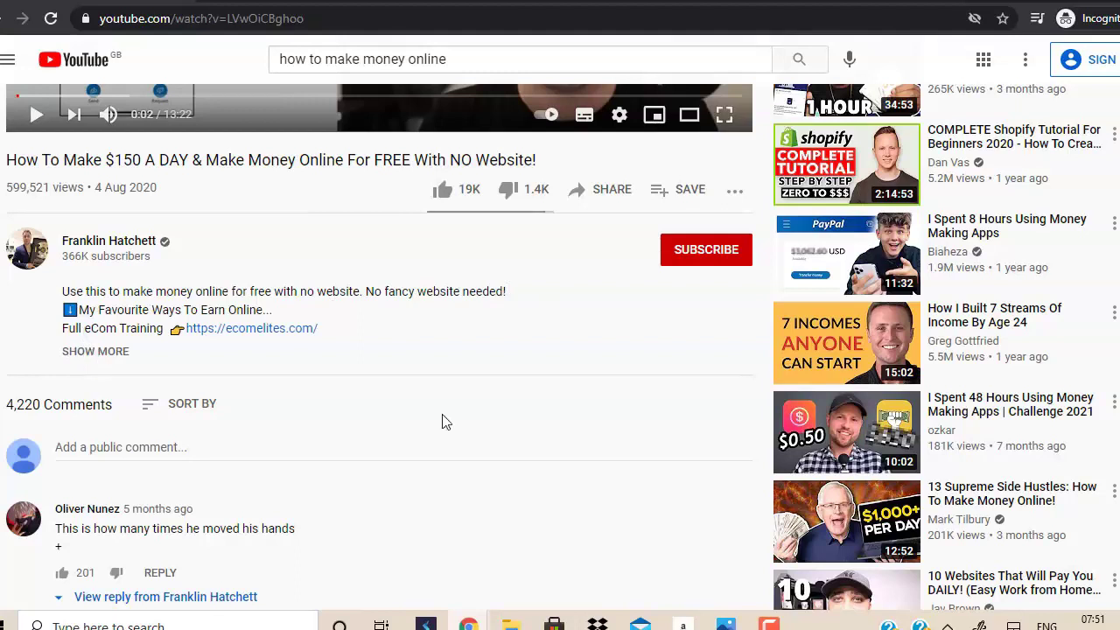
pyautogui.moveTo(469, 623)
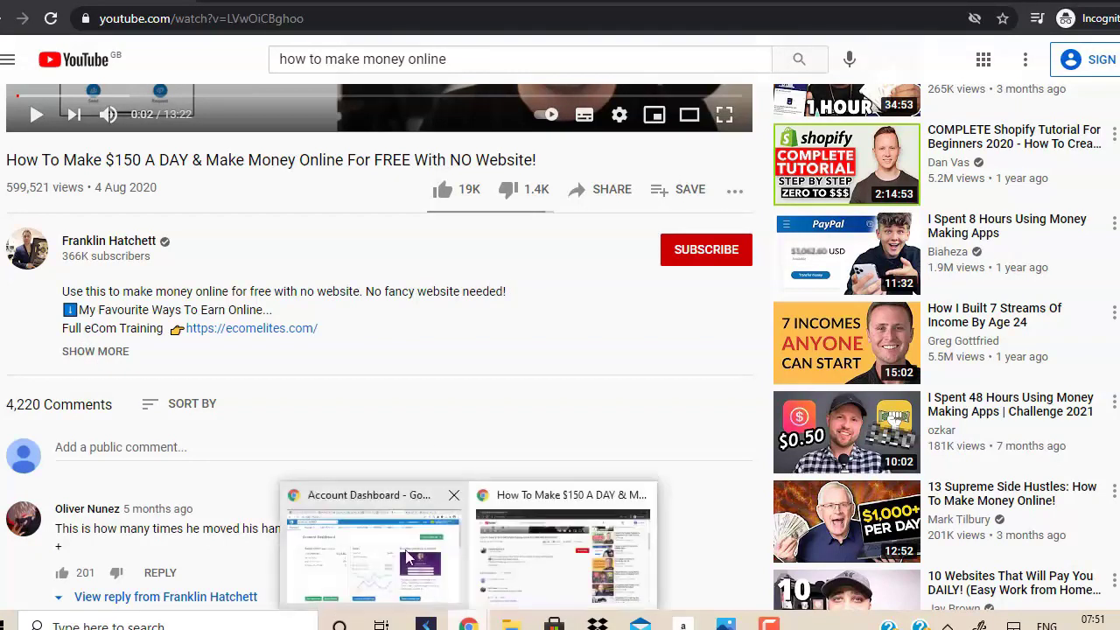
pyautogui.click(405, 553)
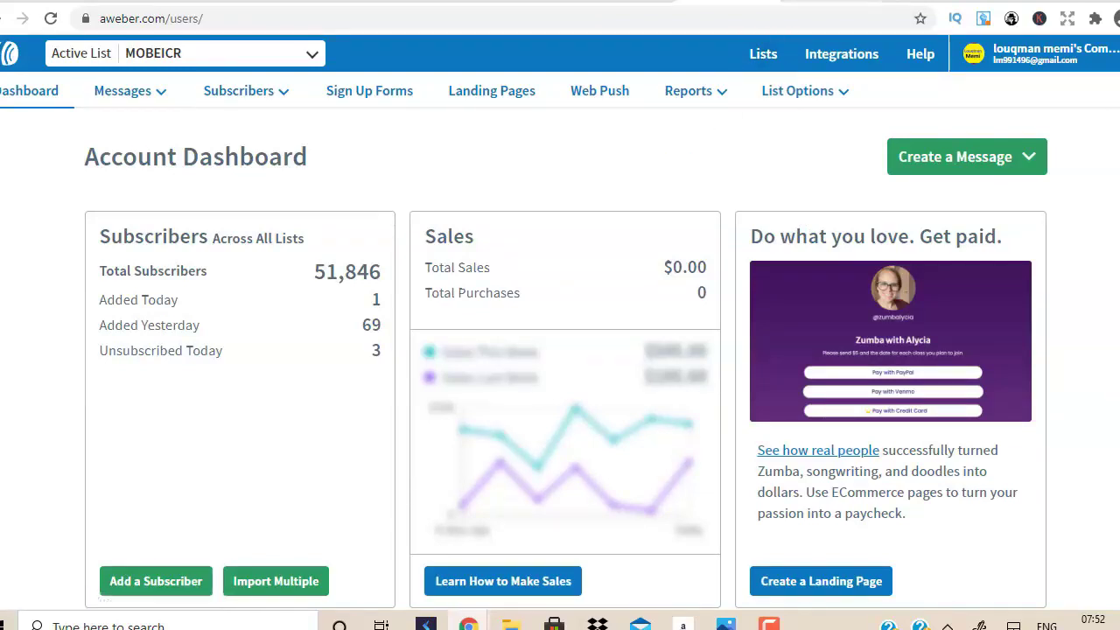
pyautogui.click(831, 0)
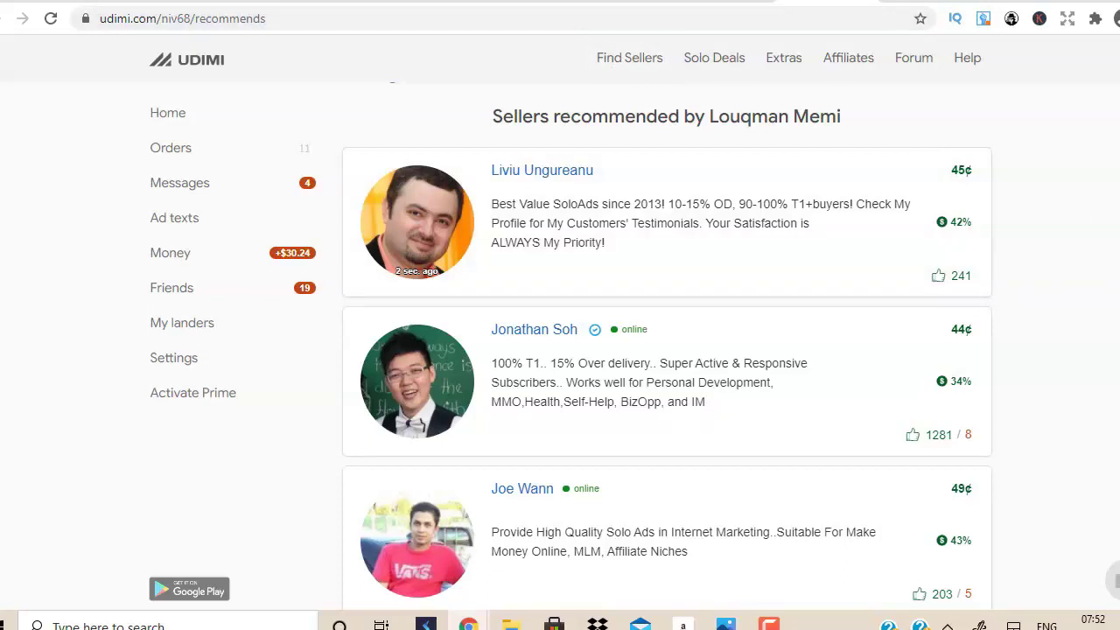
# Switch to the ClickbankSuccess YouTube channel's Videos page.
pyautogui.moveTo(769, 623)
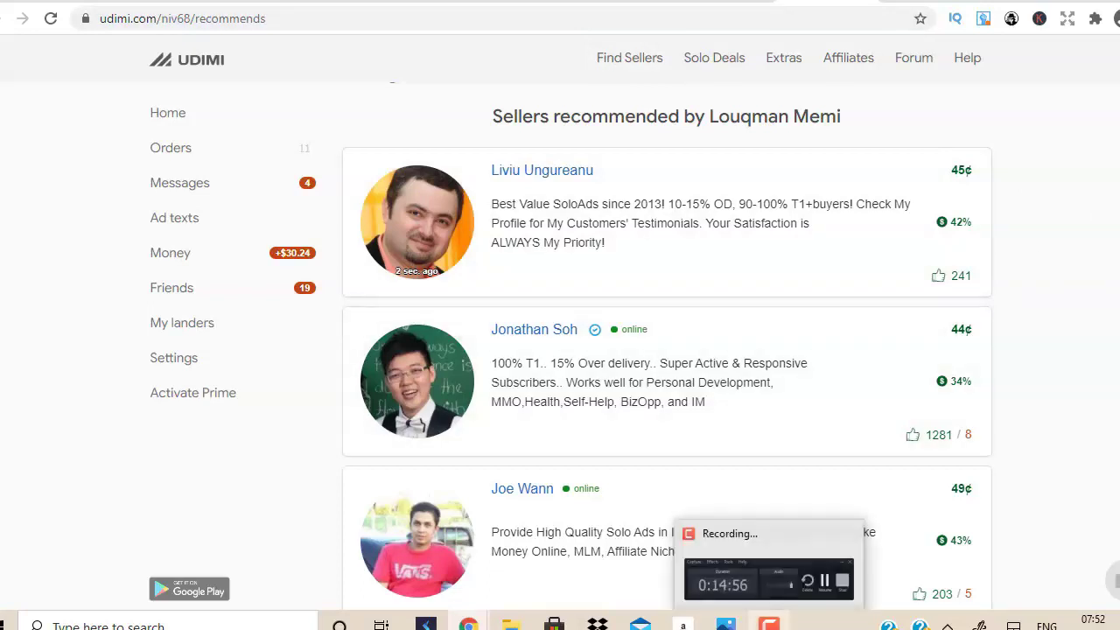
pyautogui.click(768, 579)
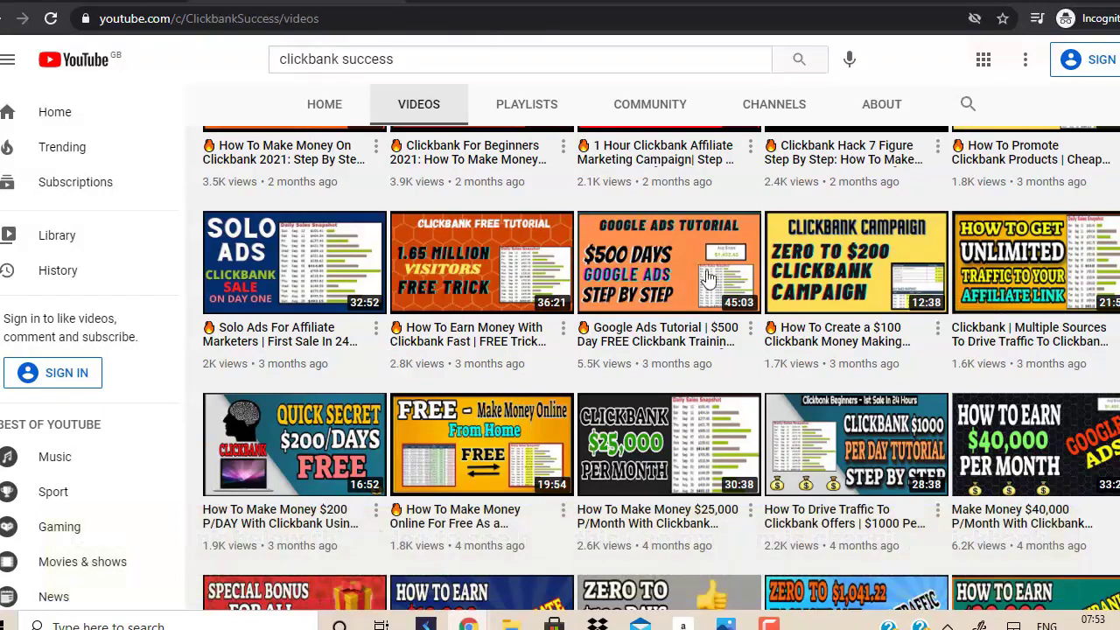
# Scroll through the ClickbankSuccess channel's video grid, then return to Udimi's recommended sellers page.
pyautogui.scroll(-3, 708, 278)
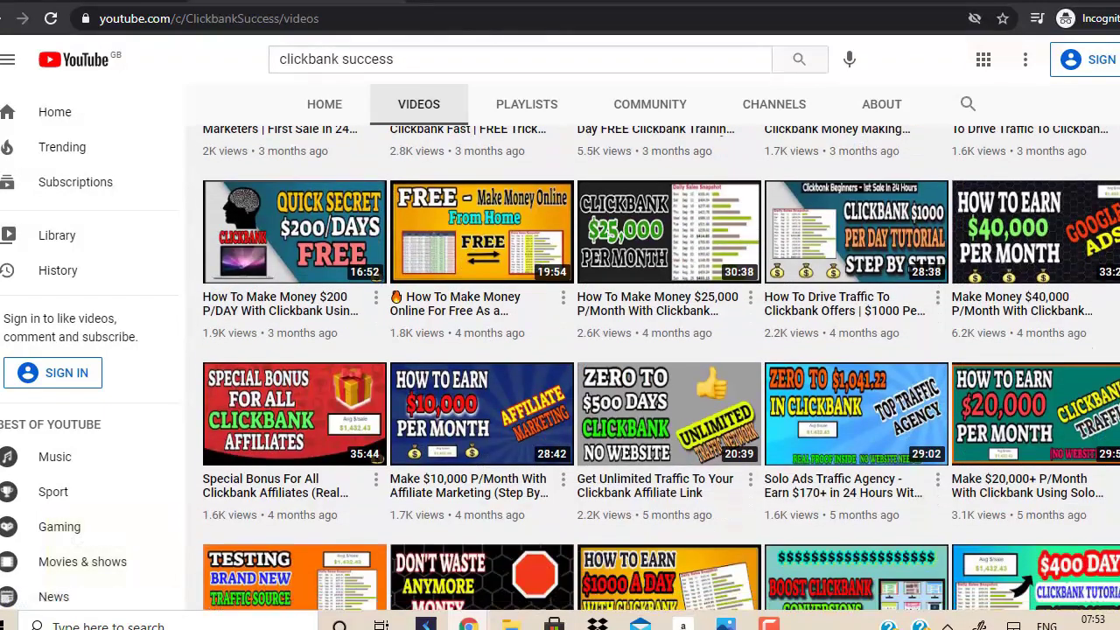
pyautogui.scroll(-2, 662, 349)
pyautogui.scroll(-2, 567, 564)
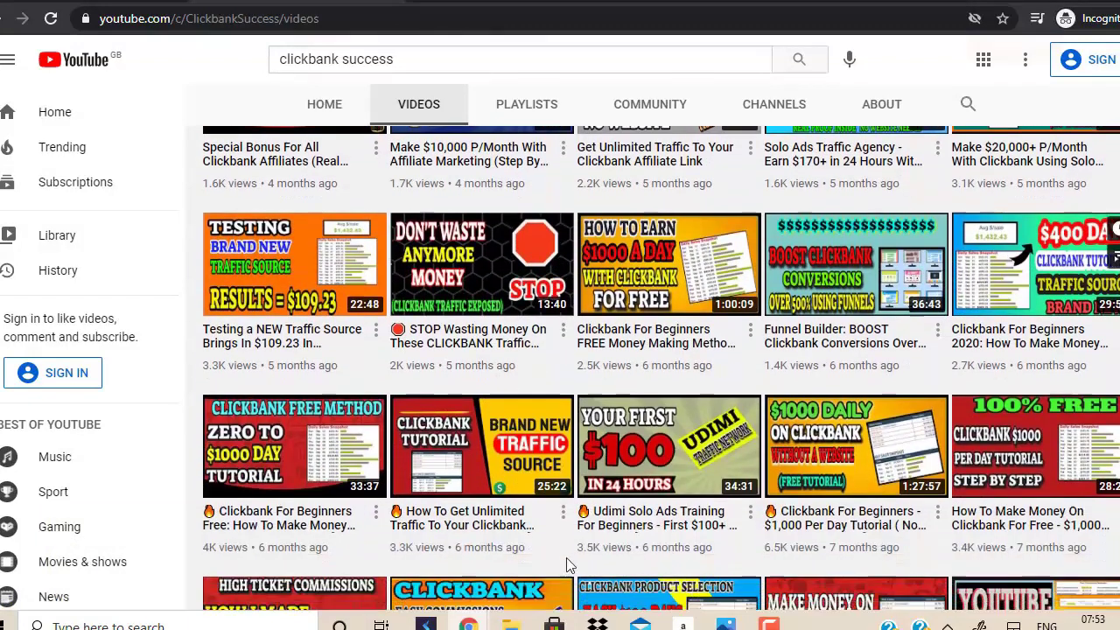
pyautogui.moveTo(683, 468)
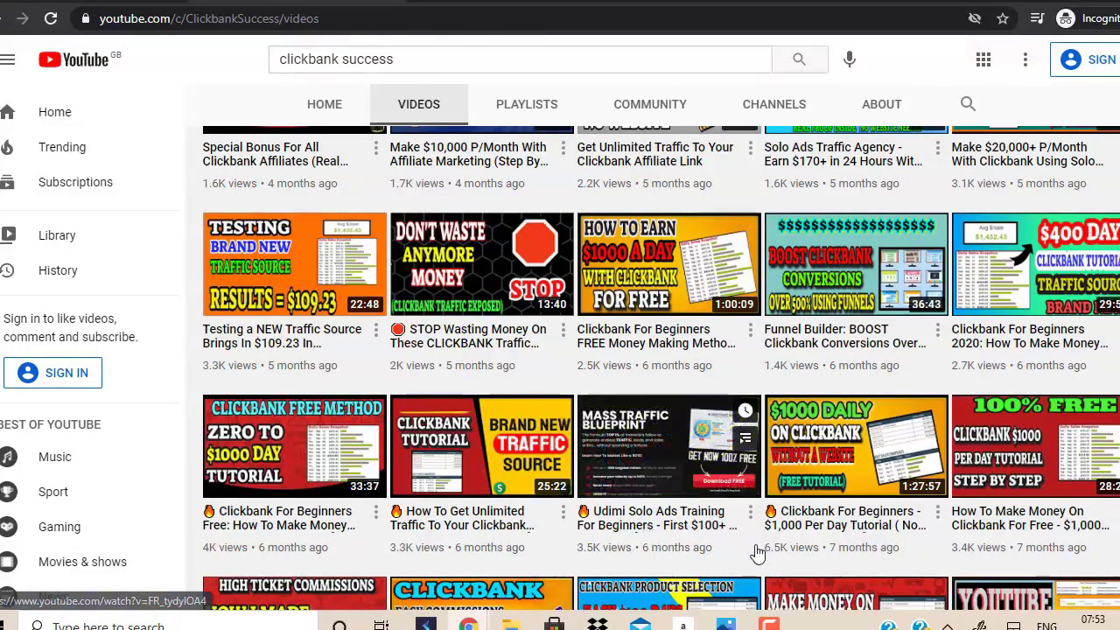
pyautogui.moveTo(648, 464)
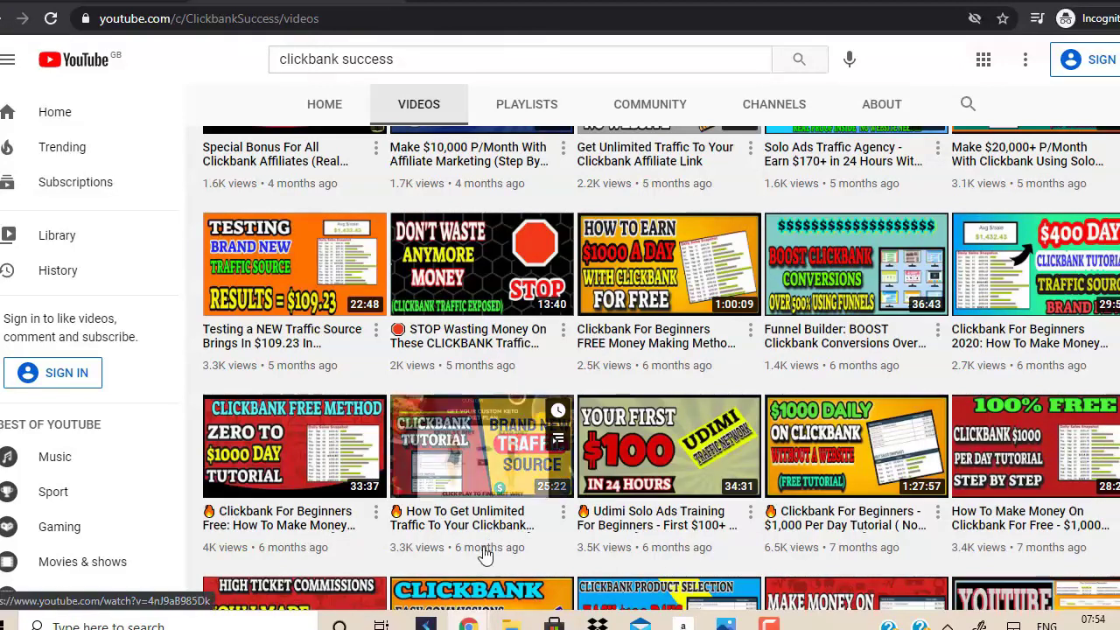
pyautogui.moveTo(469, 623)
pyautogui.click(411, 595)
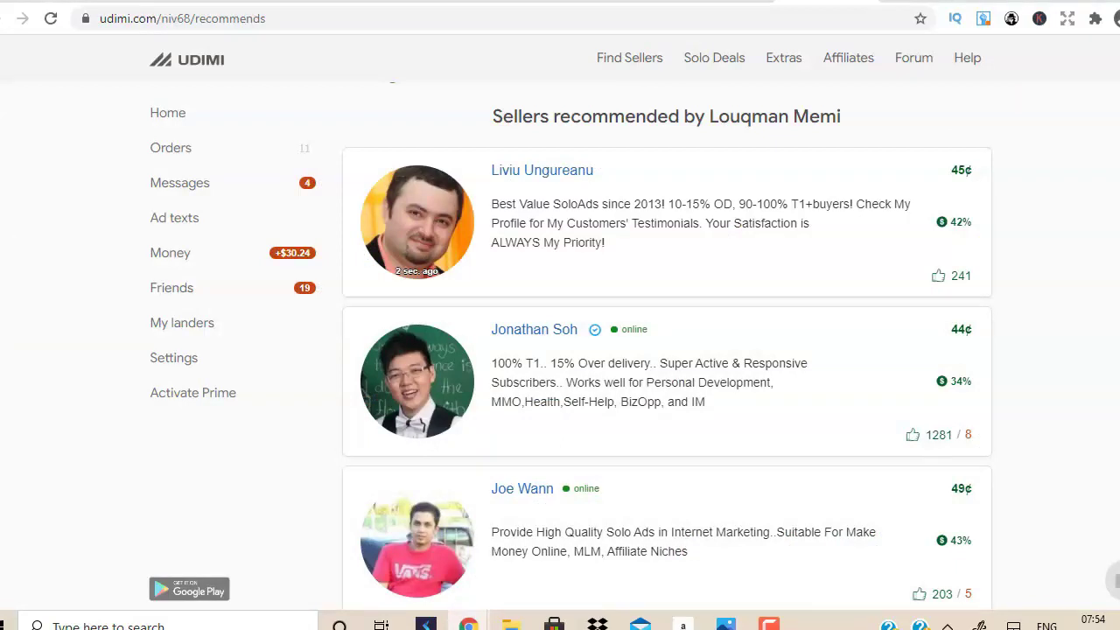
pyautogui.scroll(-10, 667, 350)
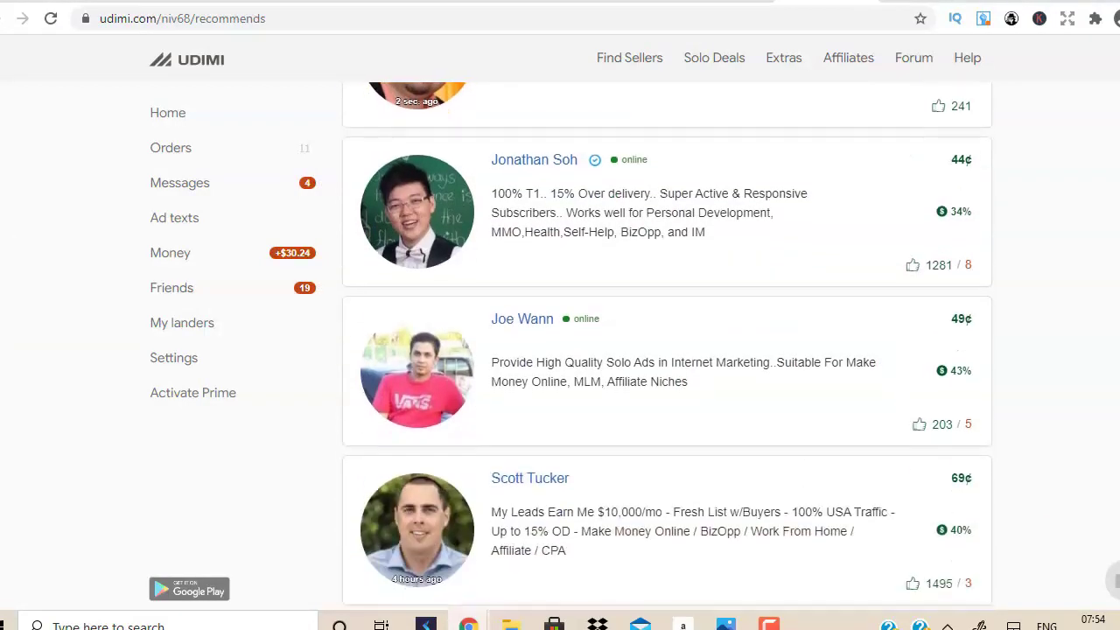
pyautogui.scroll(10, 667, 350)
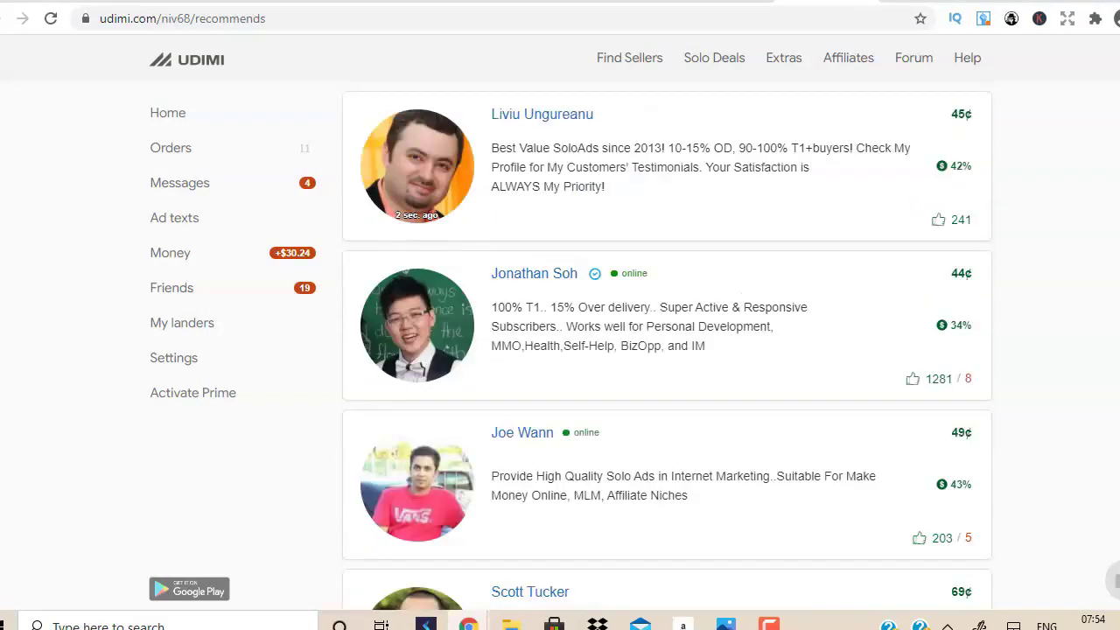
pyautogui.scroll(-1, 666, 350)
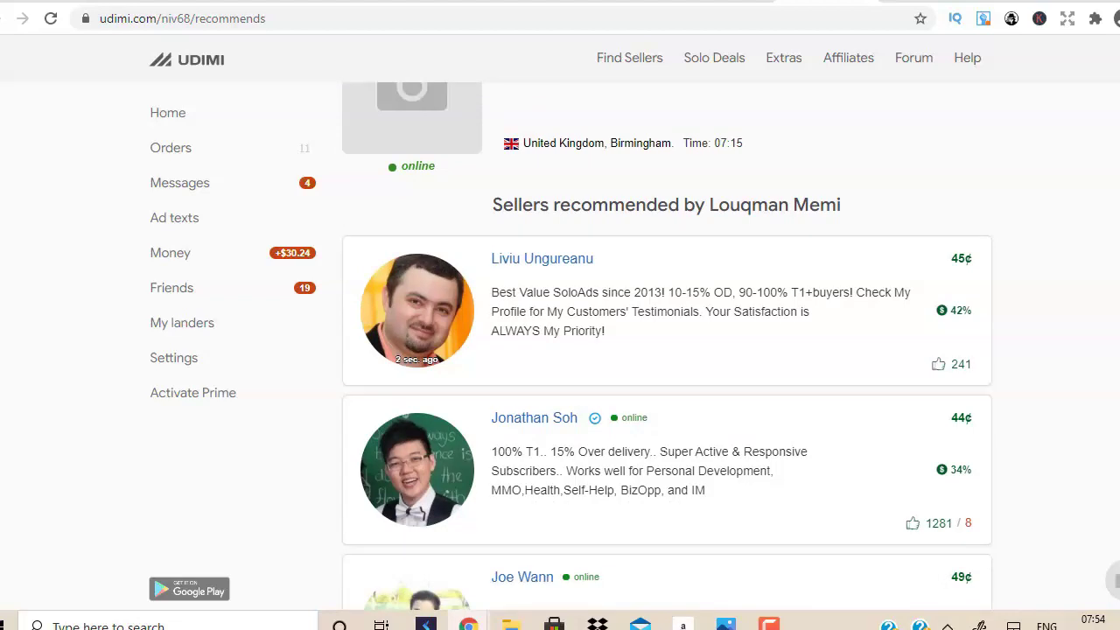
# Open the first seller's $0.45-per-click page and tick Only top tier and Prime filter for 300 visitors.
pyautogui.click(521, 260)
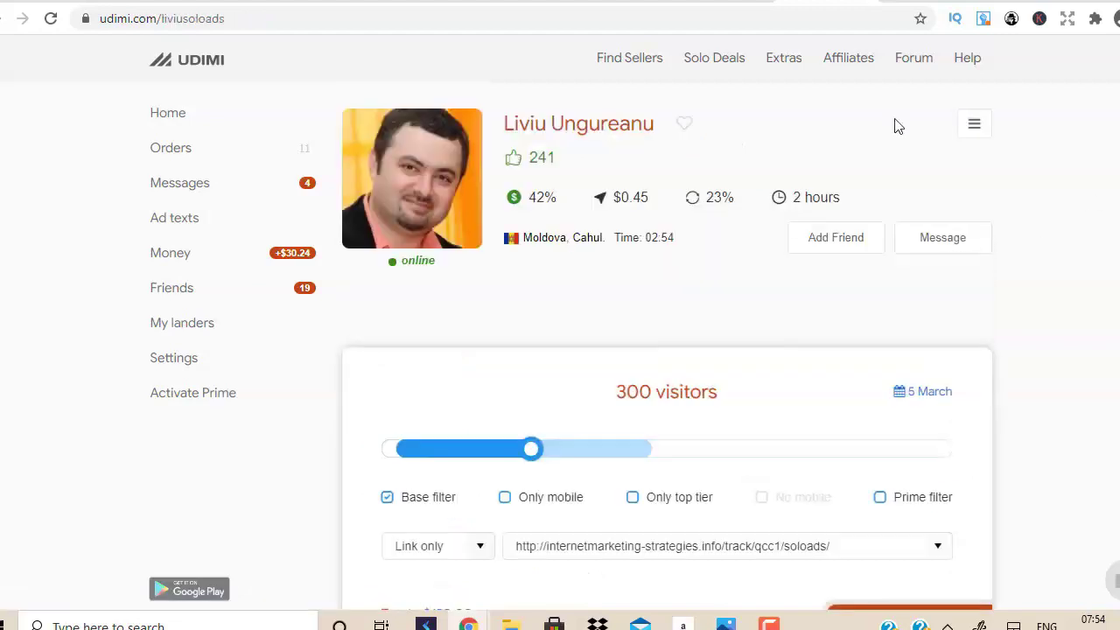
pyautogui.moveTo(535, 204)
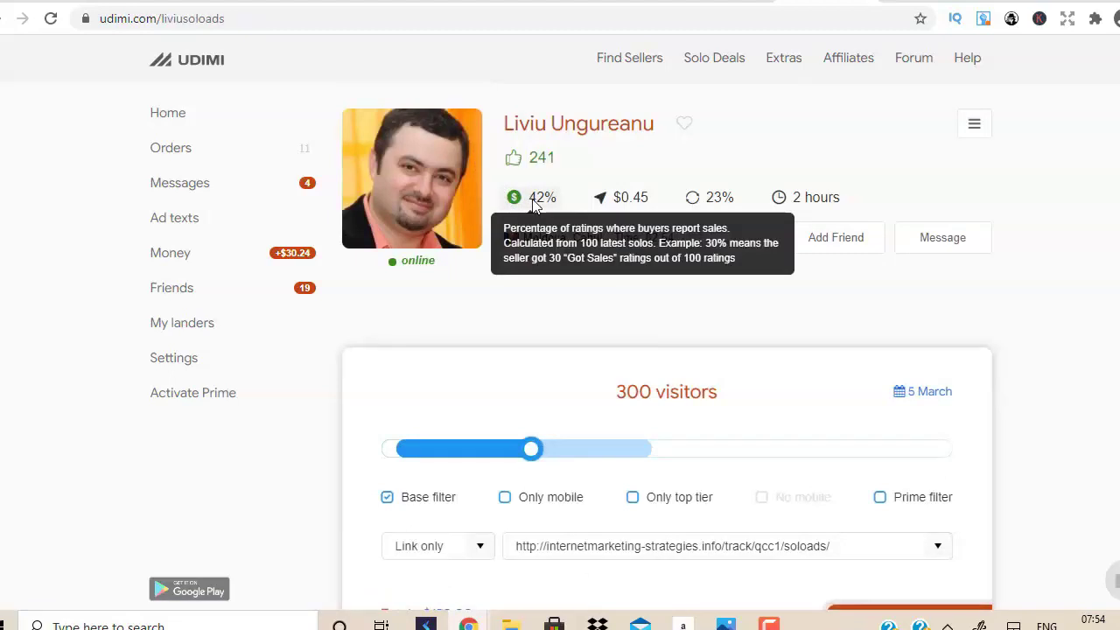
pyautogui.moveTo(723, 208)
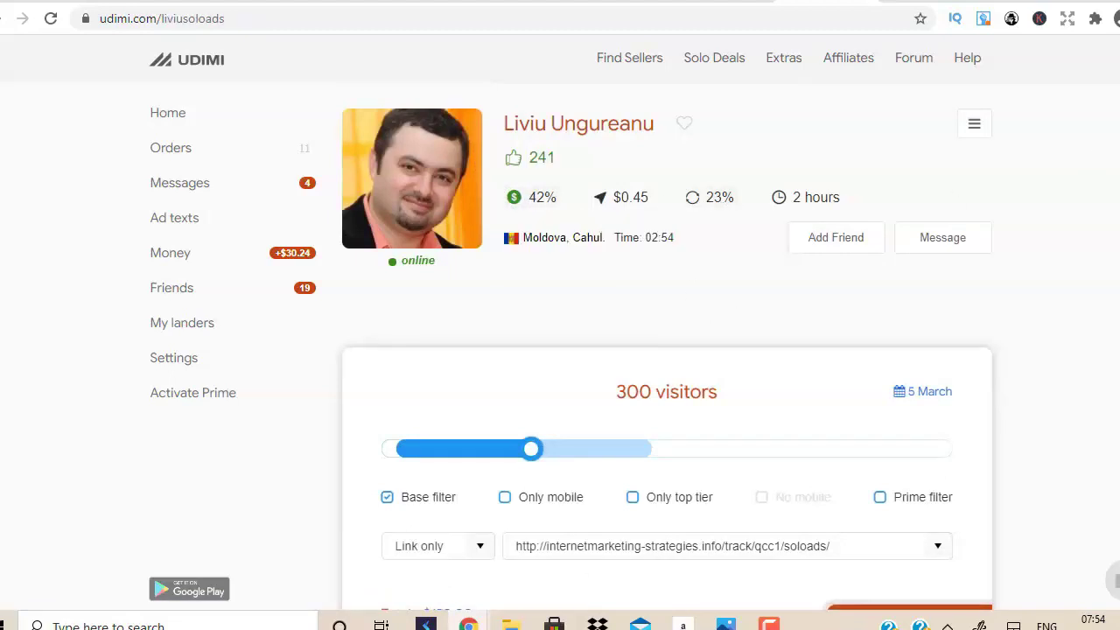
pyautogui.scroll(-4, 583, 324)
pyautogui.scroll(3, 583, 324)
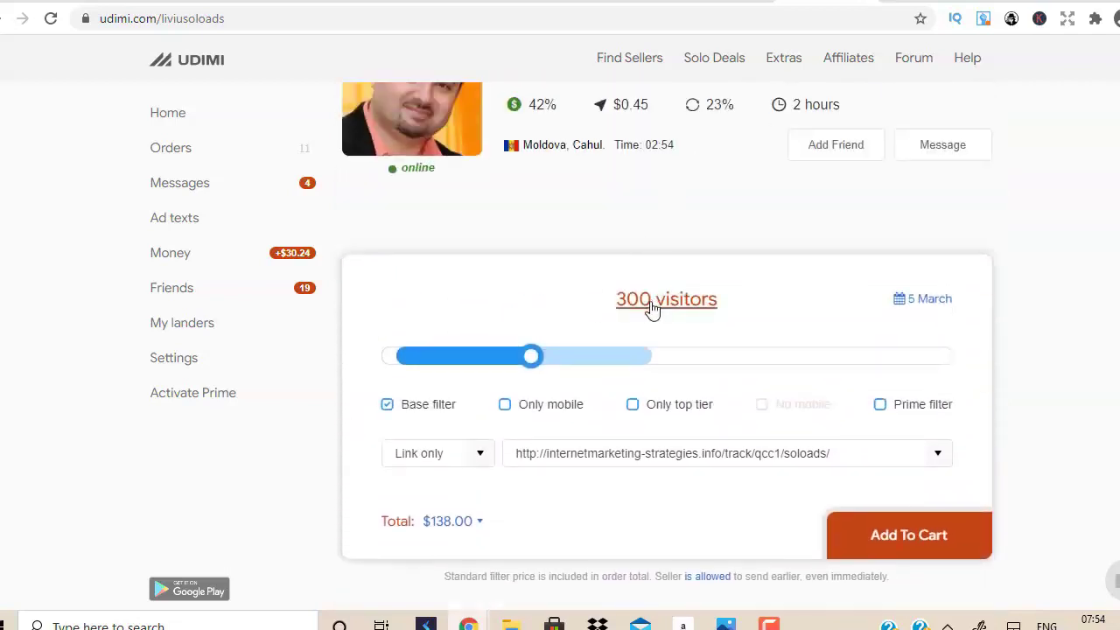
pyautogui.click(634, 406)
pyautogui.click(880, 406)
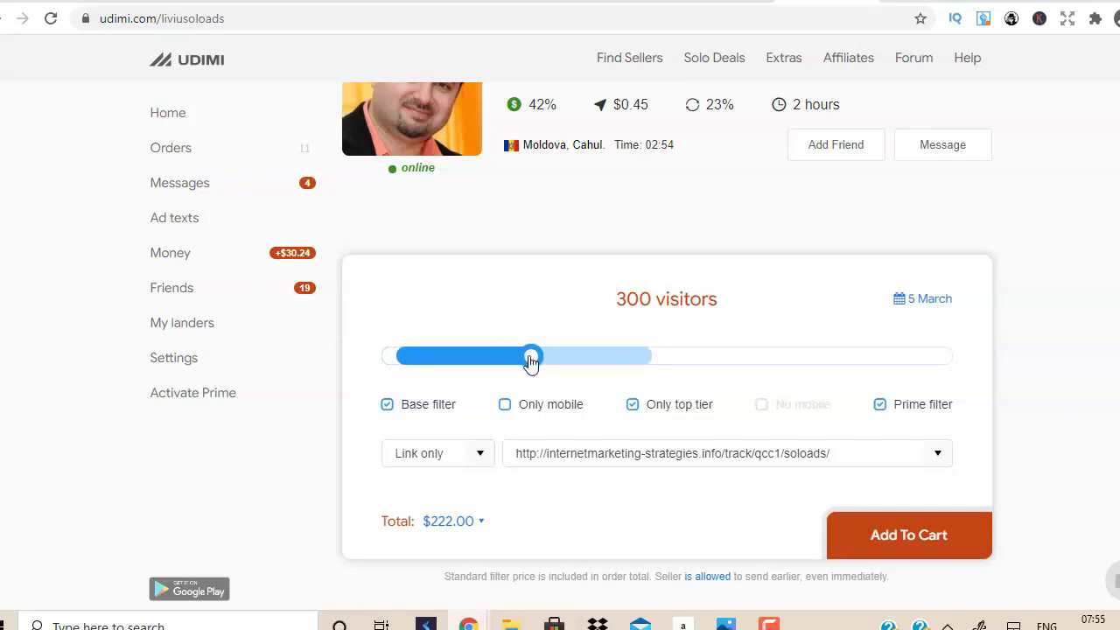
# Slide the order to 500 visitors, back to 300 for $222.00, then switch to the GetResponse tab.
pyautogui.moveTo(531, 362); pyautogui.dragTo(655, 380)
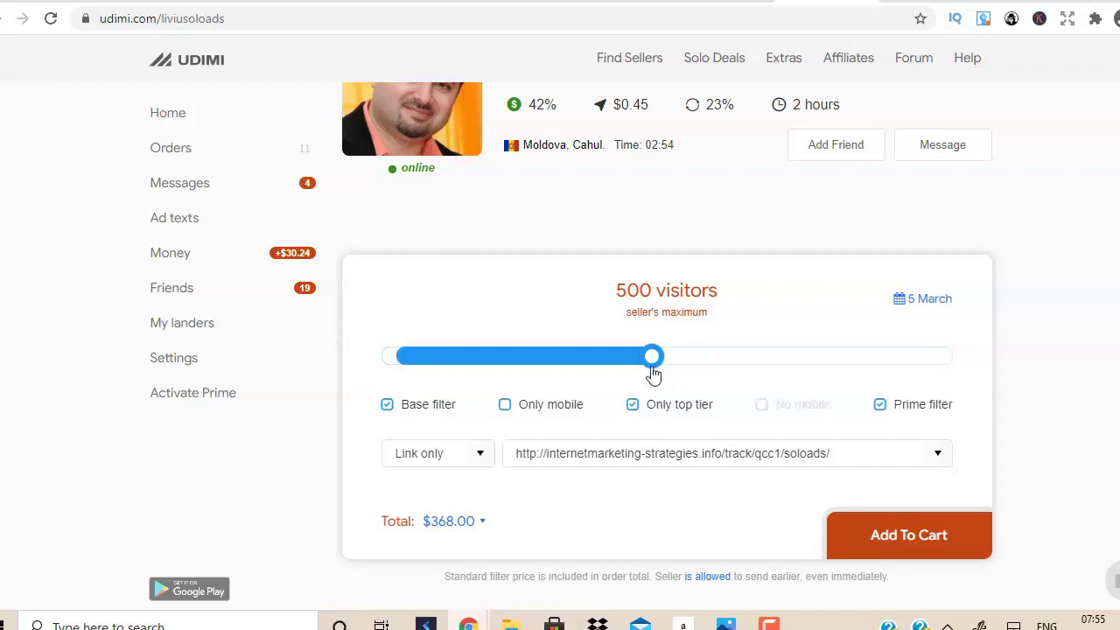
pyautogui.moveTo(653, 357); pyautogui.dragTo(541, 350)
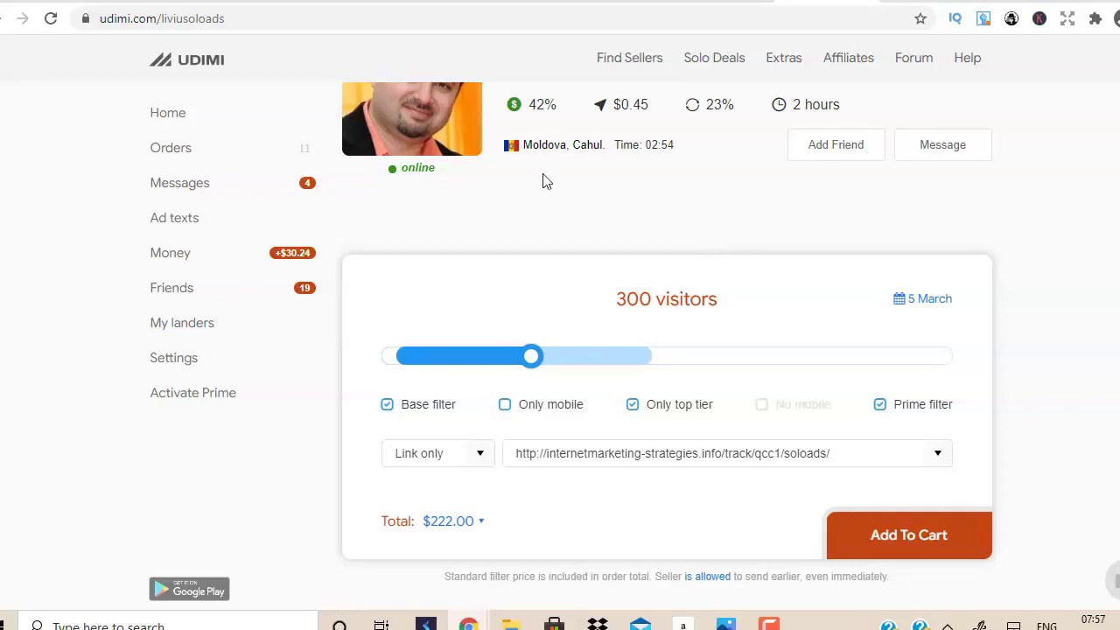
pyautogui.click(434, 1)
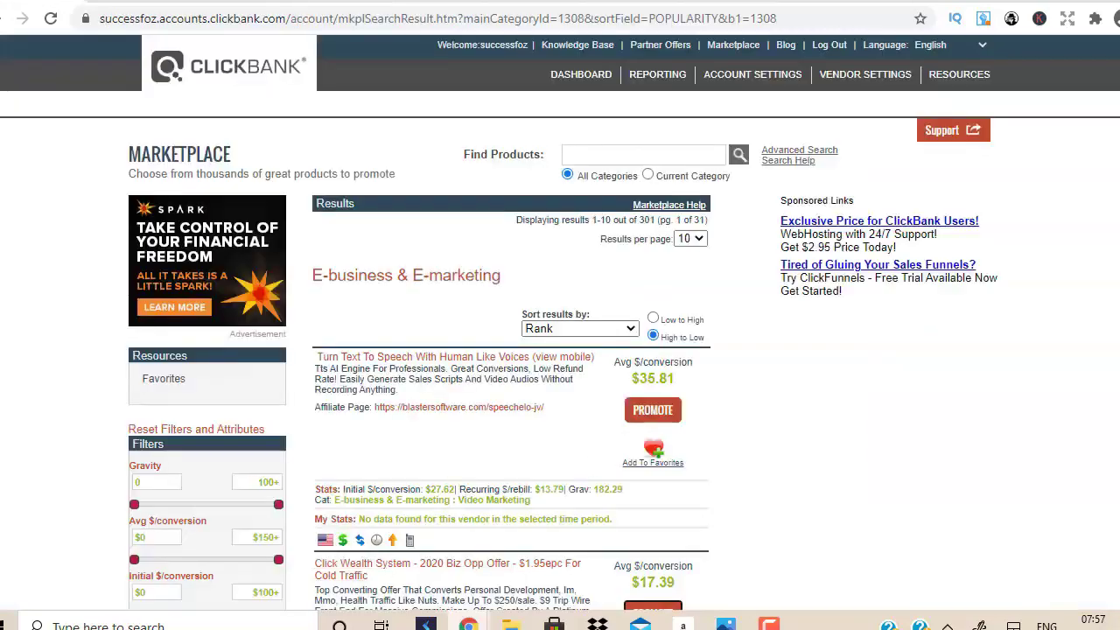
pyautogui.scroll(-4, 435, 254)
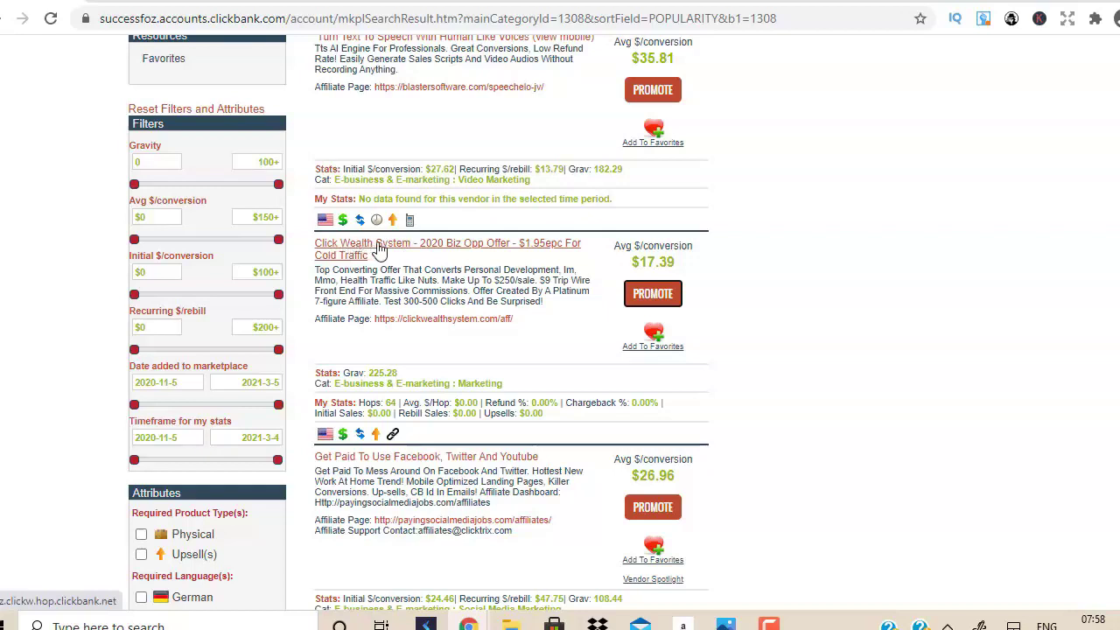
pyautogui.scroll(-4, 379, 249)
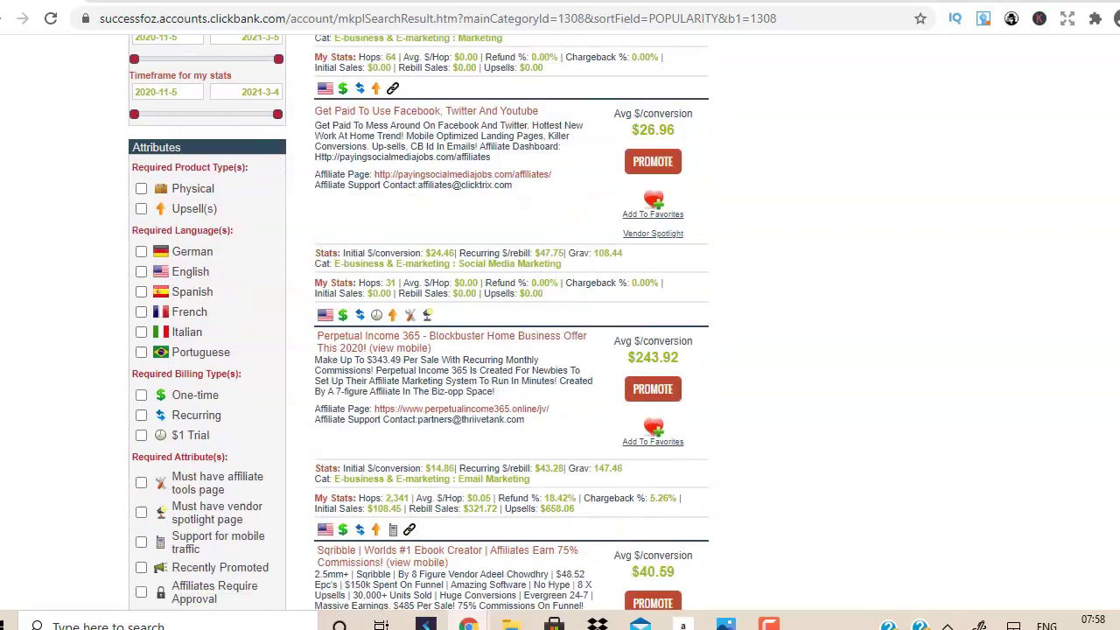
pyautogui.scroll(-3, 254, 207)
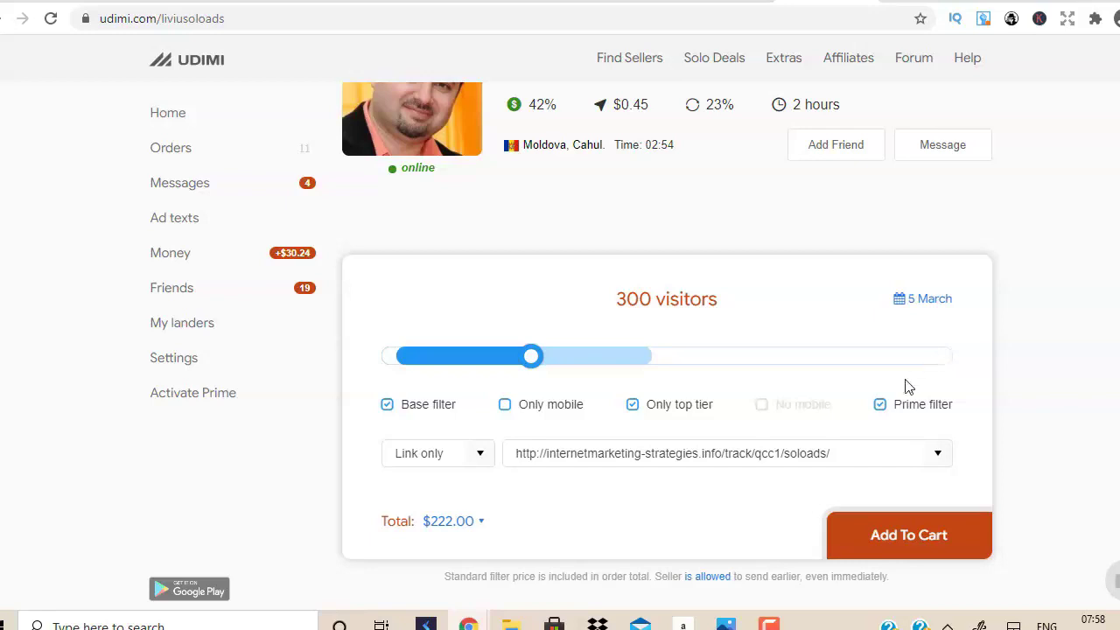
pyautogui.moveTo(905, 407)
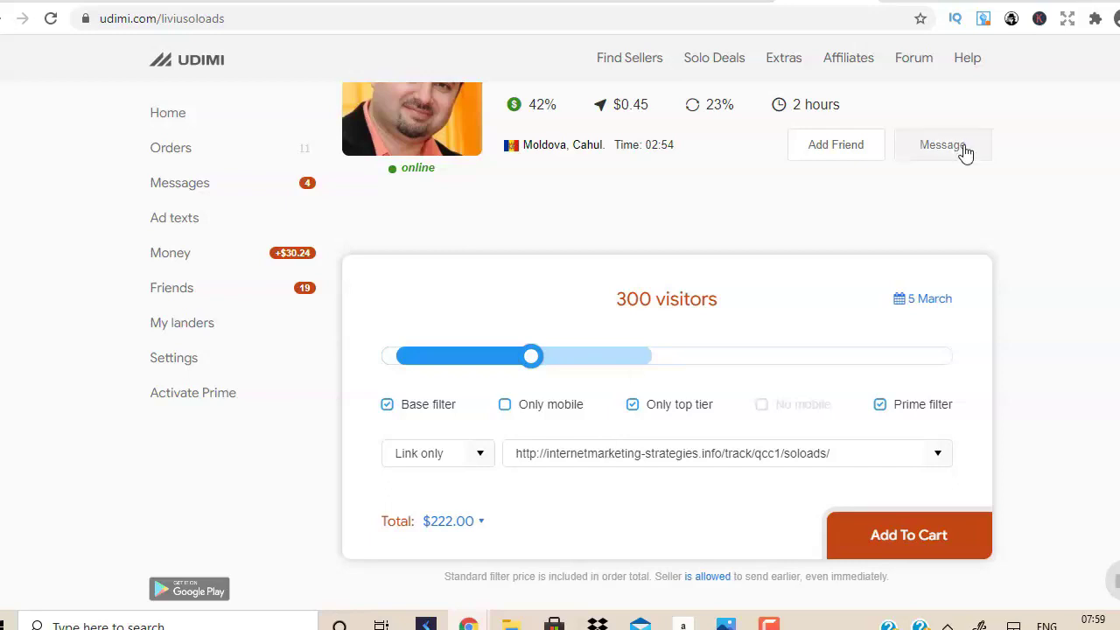
# Go to clickmagick.com, log in with the saved credentials, and open the Tracking Links page.
pyautogui.hotkey('ctrl', 't')
pyautogui.write('clickmagick.com')
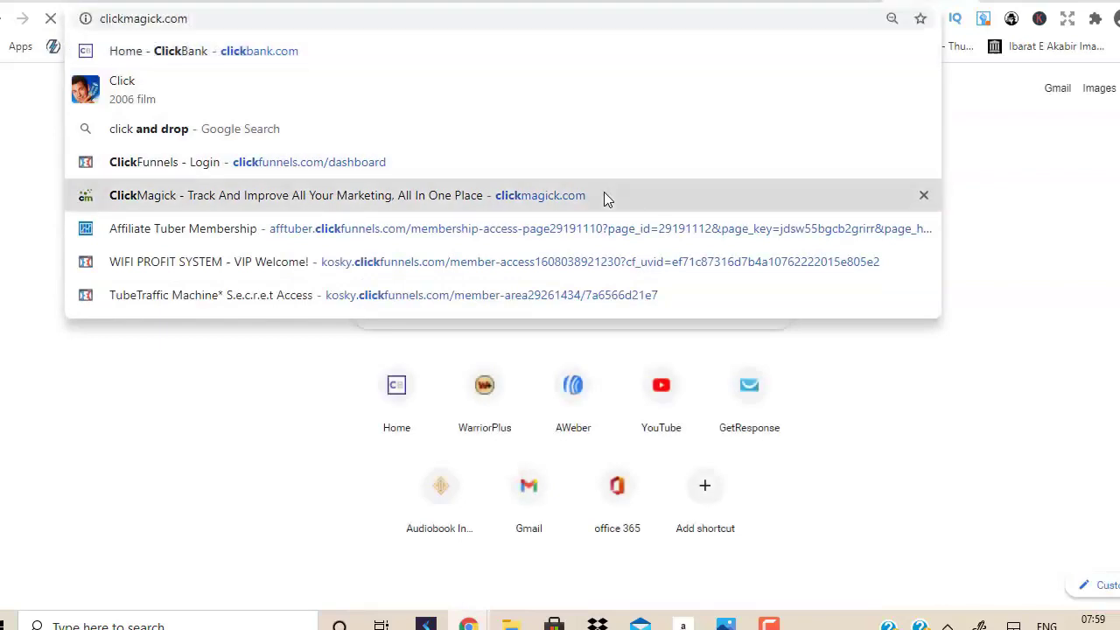
pyautogui.click(603, 194)
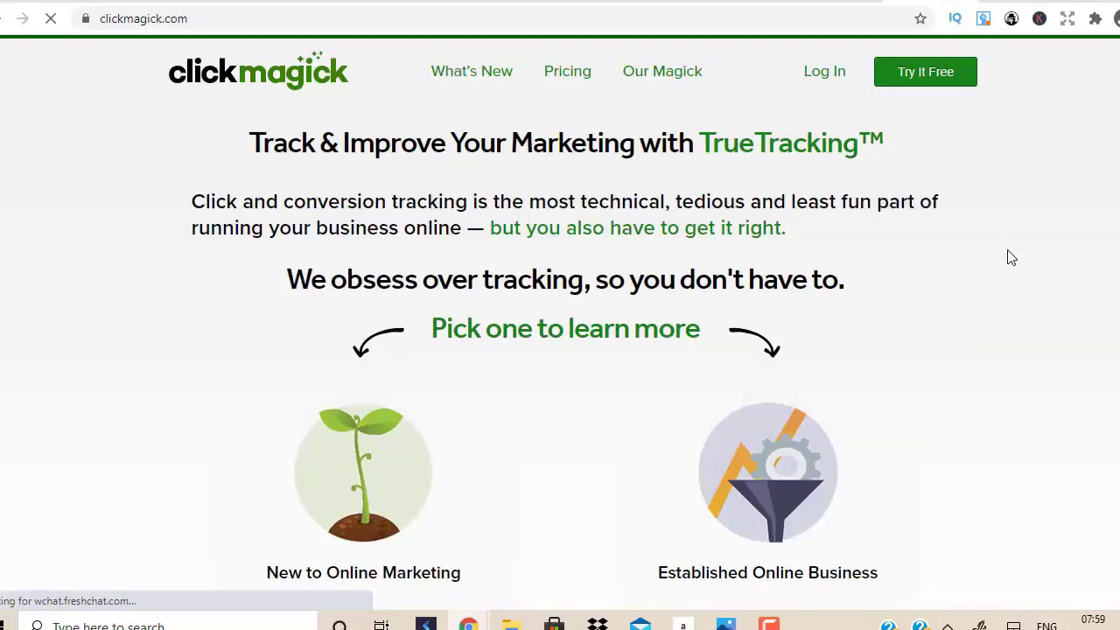
pyautogui.click(826, 71)
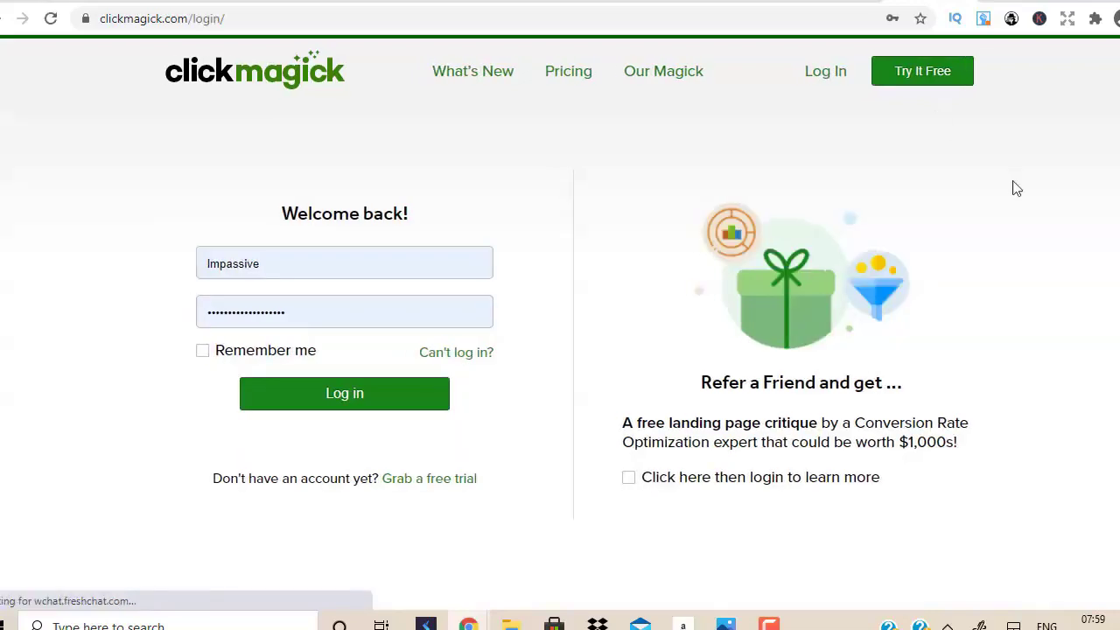
pyautogui.click(374, 396)
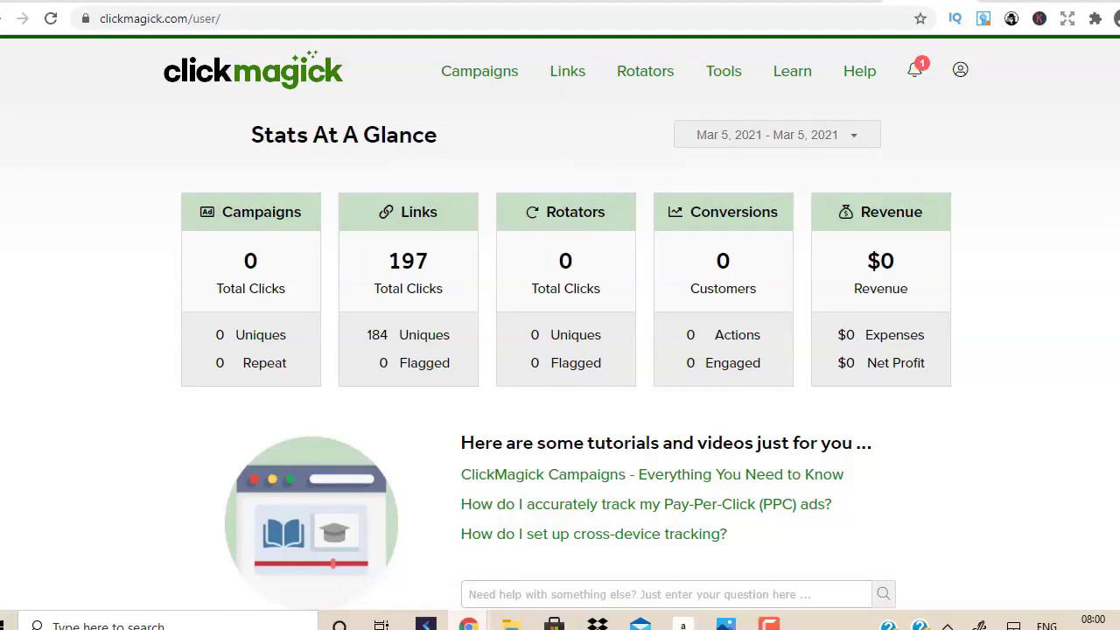
pyautogui.moveTo(469, 623)
pyautogui.click(572, 77)
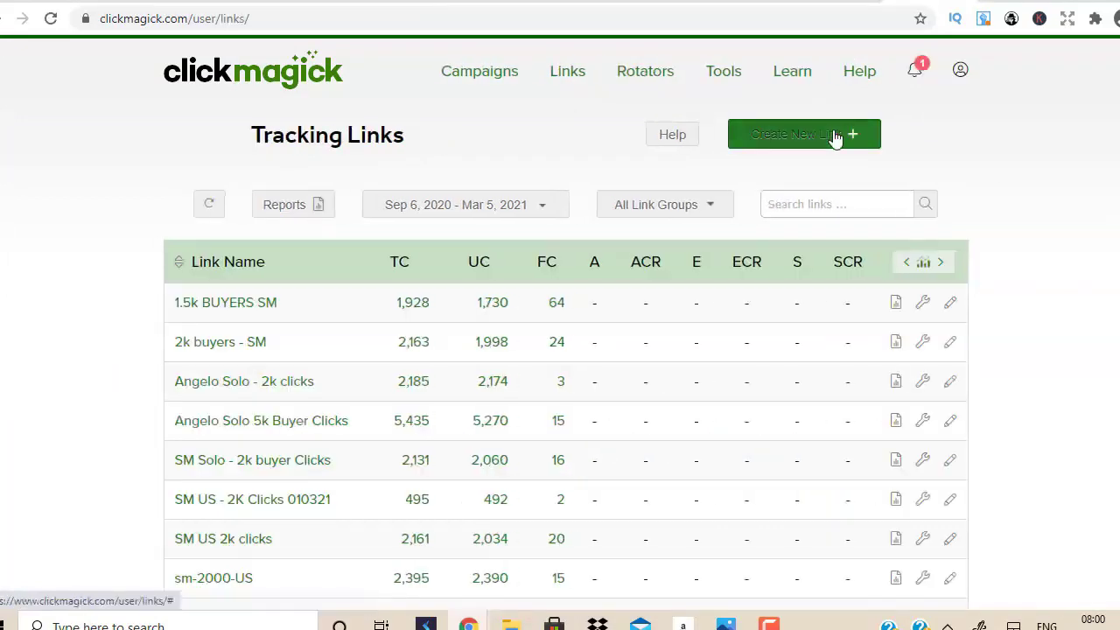
# Start a new tracking link named 'testclickbank video' with slug 'hdgddsuususu'.
pyautogui.click(836, 138)
pyautogui.click(421, 304)
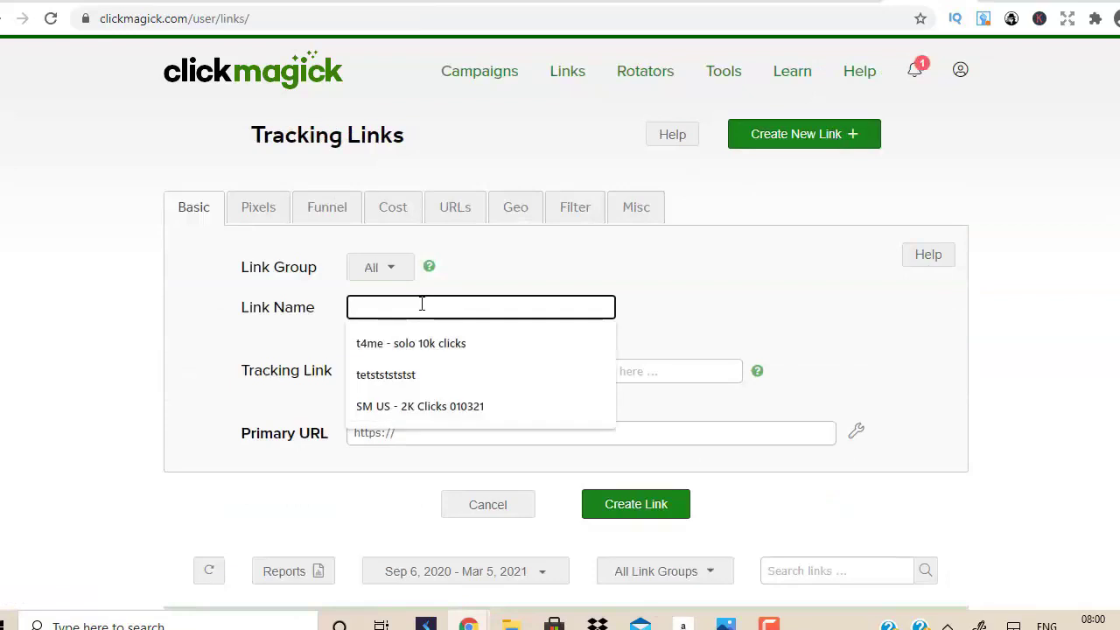
pyautogui.write('test')
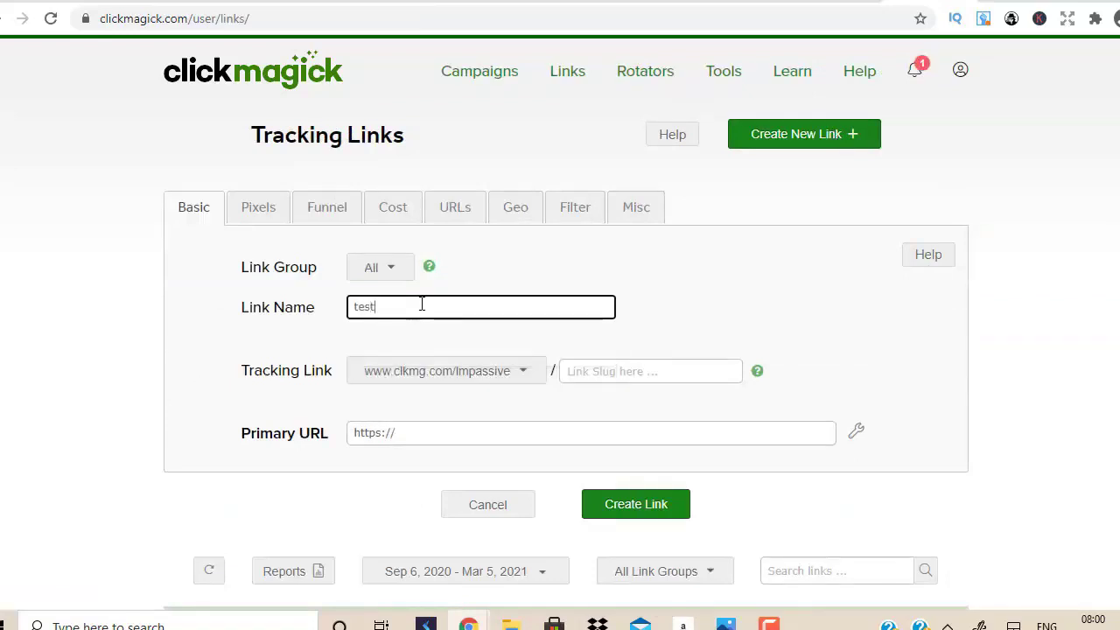
pyautogui.write('clickbank video')
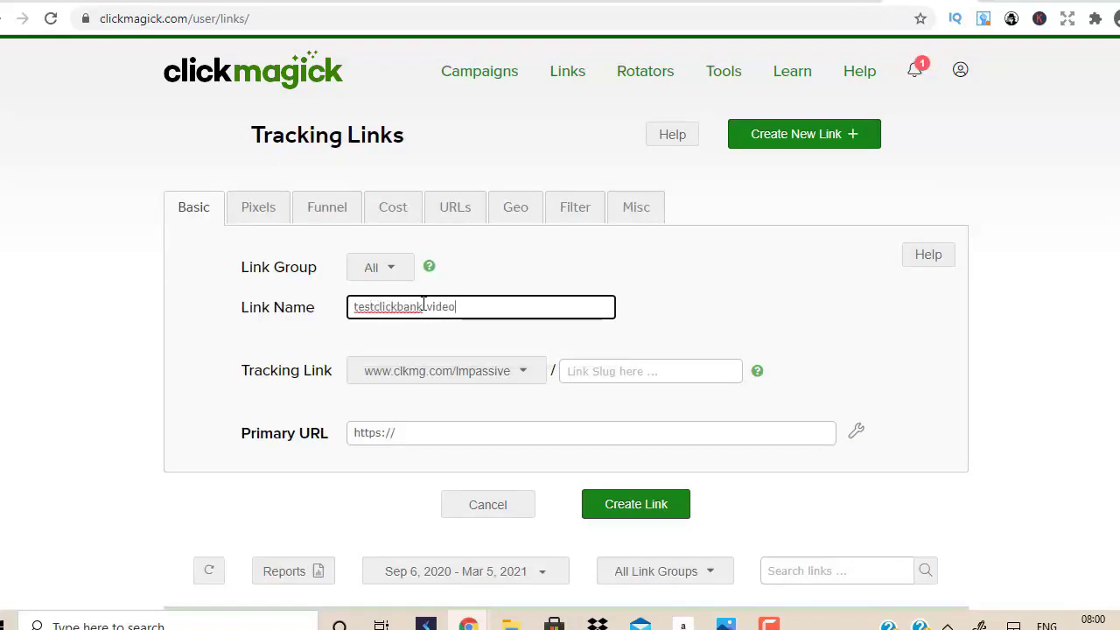
pyautogui.click(589, 364)
pyautogui.write('hdgddsuusuu')
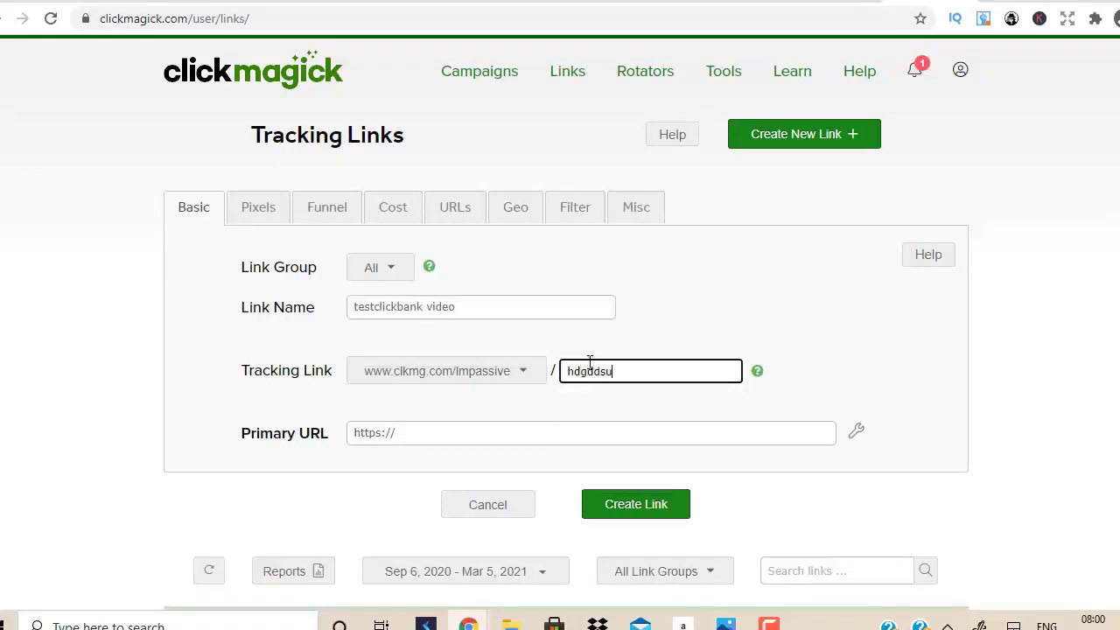
pyautogui.hotkey('ctrl', 'a')
pyautogui.click(240, 7)
pyautogui.click(244, 18)
pyautogui.hotkey('ctrl', 'c')
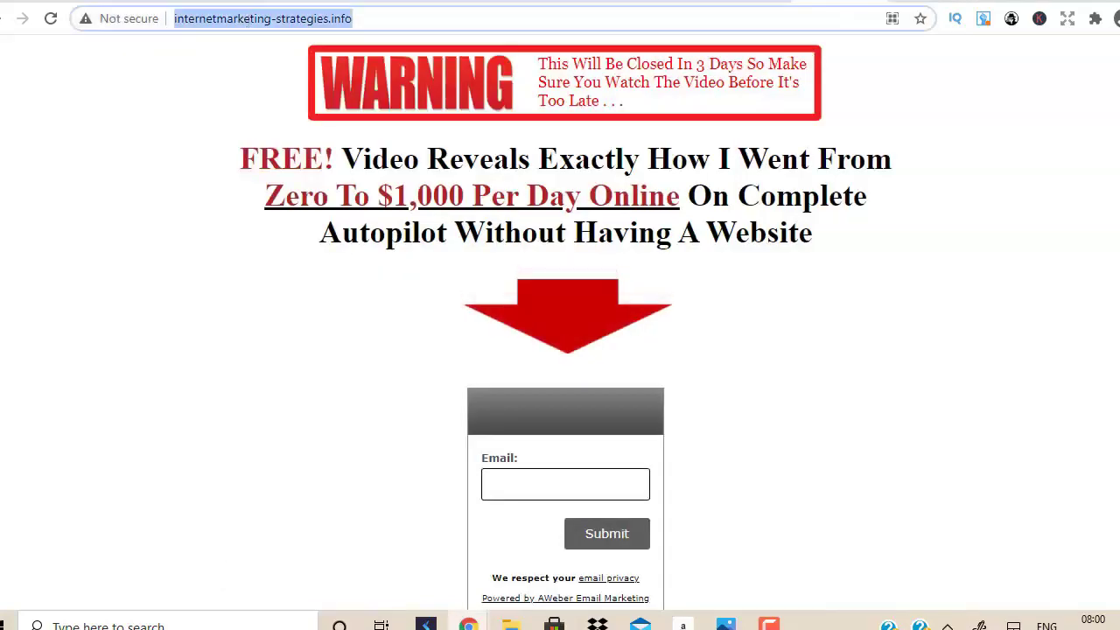
pyautogui.hotkey('ctrl', 'Tab')
pyautogui.click(425, 440)
pyautogui.moveTo(425, 433); pyautogui.dragTo(298, 422)
pyautogui.hotkey('ctrl', 'v')
pyautogui.click(687, 508)
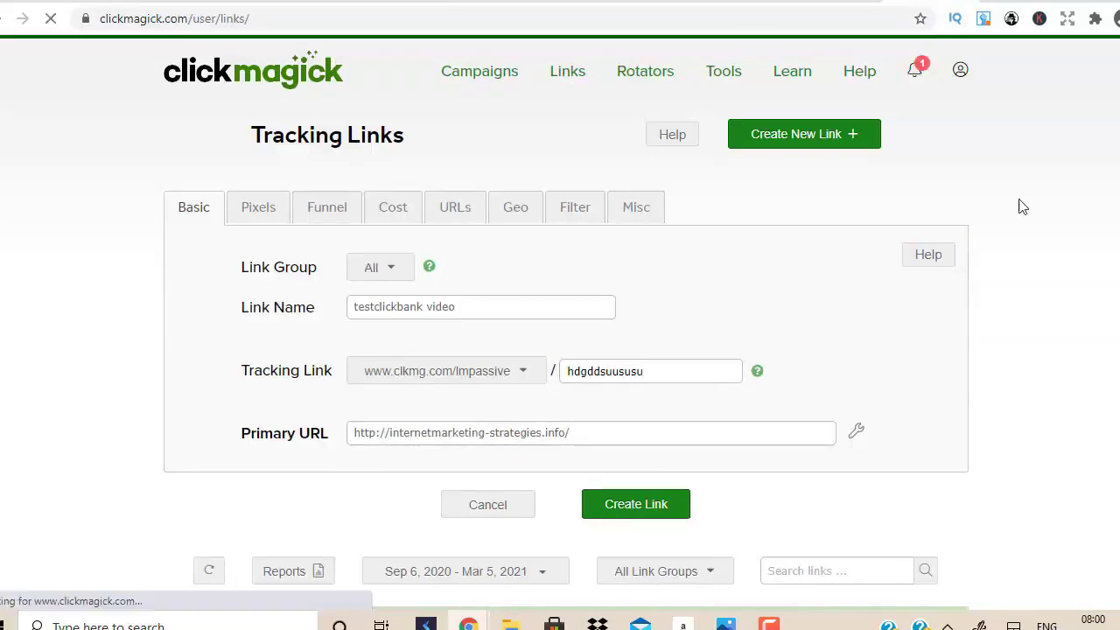
# Copy the full clkmg.com tracking URL from the testclickbank video link's editor and go to Udimi.
pyautogui.scroll(-4, 1091, 215)
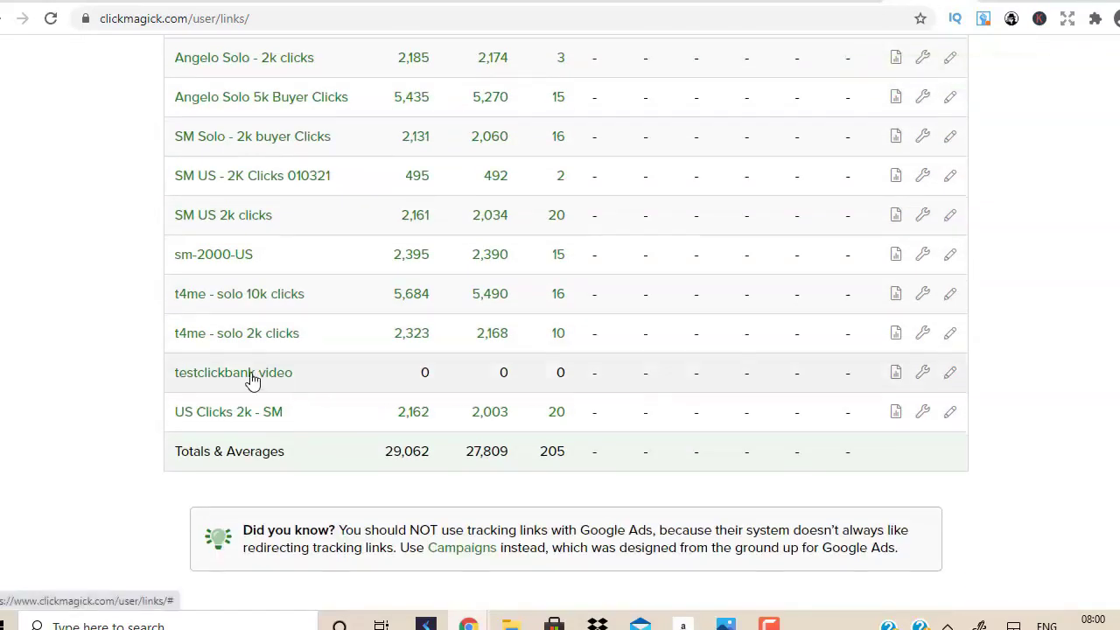
pyautogui.click(252, 378)
pyautogui.click(772, 196)
pyautogui.moveTo(772, 196); pyautogui.dragTo(401, 196)
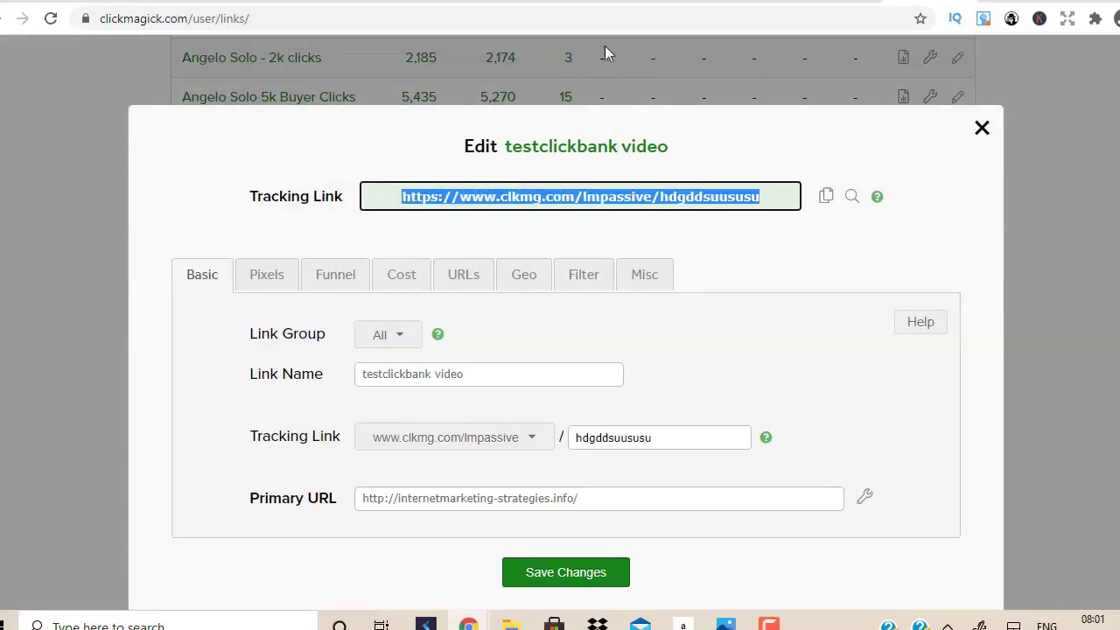
pyautogui.hotkey('ctrl', 'Tab')
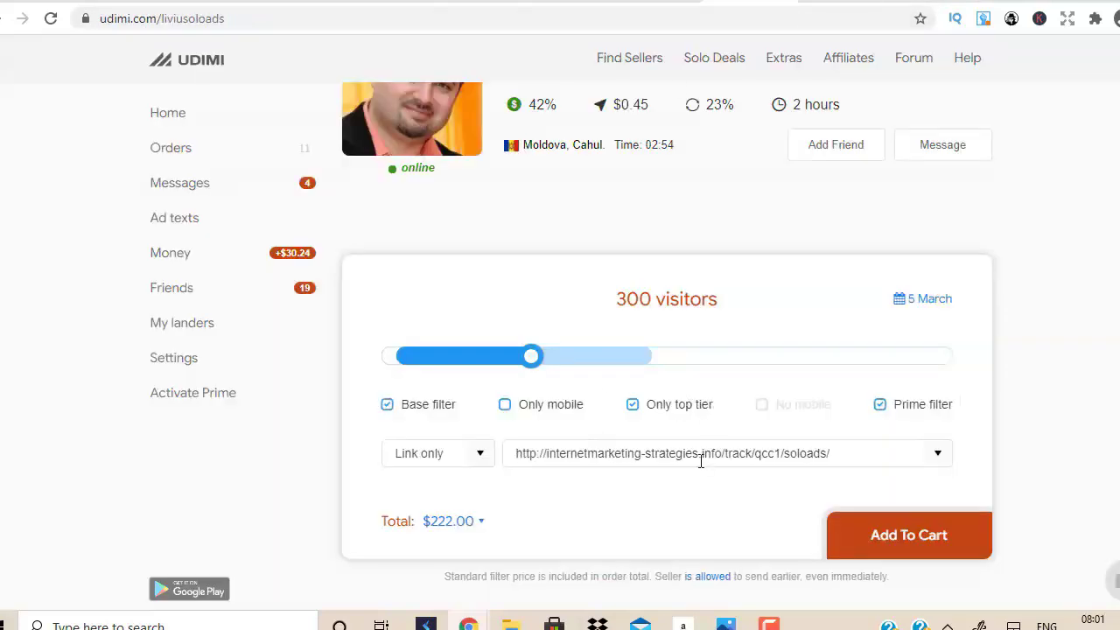
pyautogui.doubleClick(700, 453)
pyautogui.hotkey('ctrl', 'a')
pyautogui.press('BackSpace')
pyautogui.write('https://www.clkmg.com/impassive/bdgddsuususu')
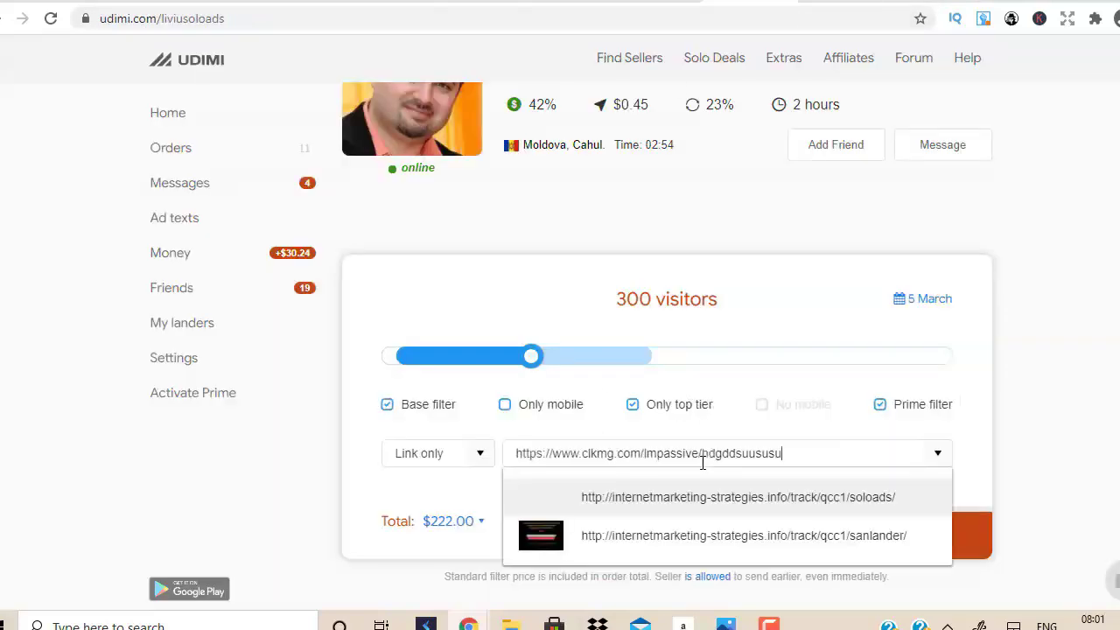
pyautogui.press('Escape')
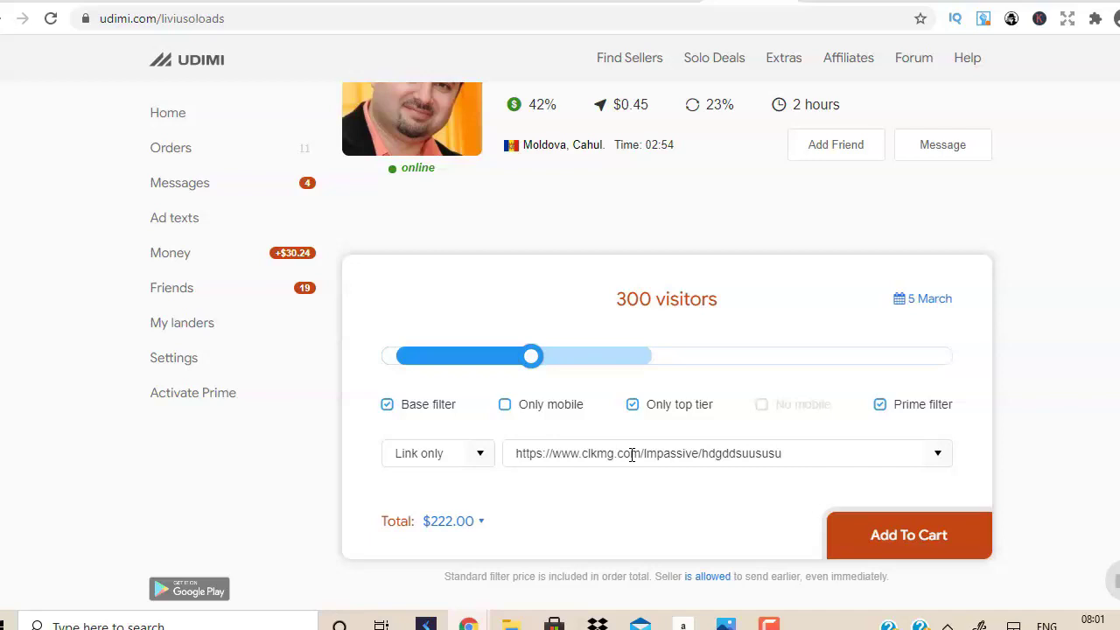
# Check the YouTube window briefly, then return to the $222.00 Udimi order.
pyautogui.moveTo(469, 624)
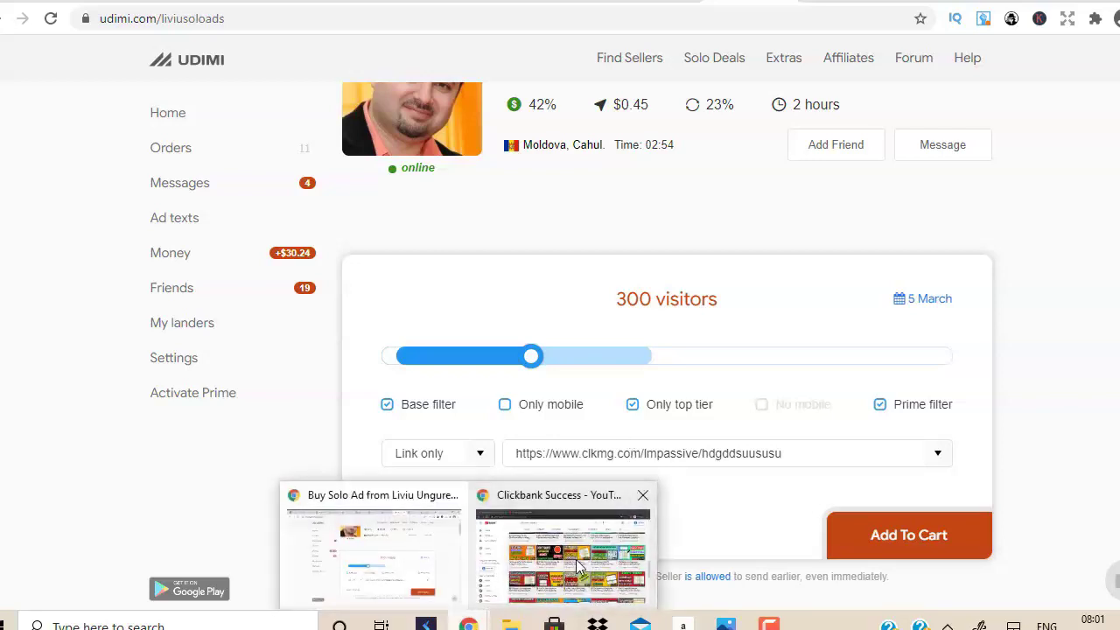
pyautogui.click(578, 567)
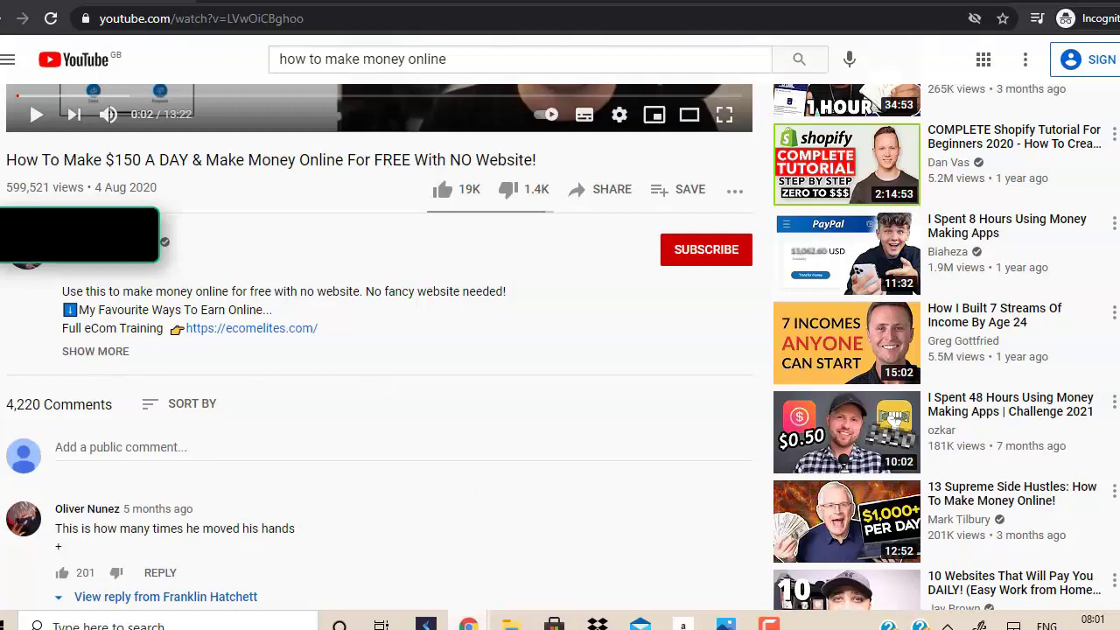
pyautogui.moveTo(469, 621)
pyautogui.click(391, 549)
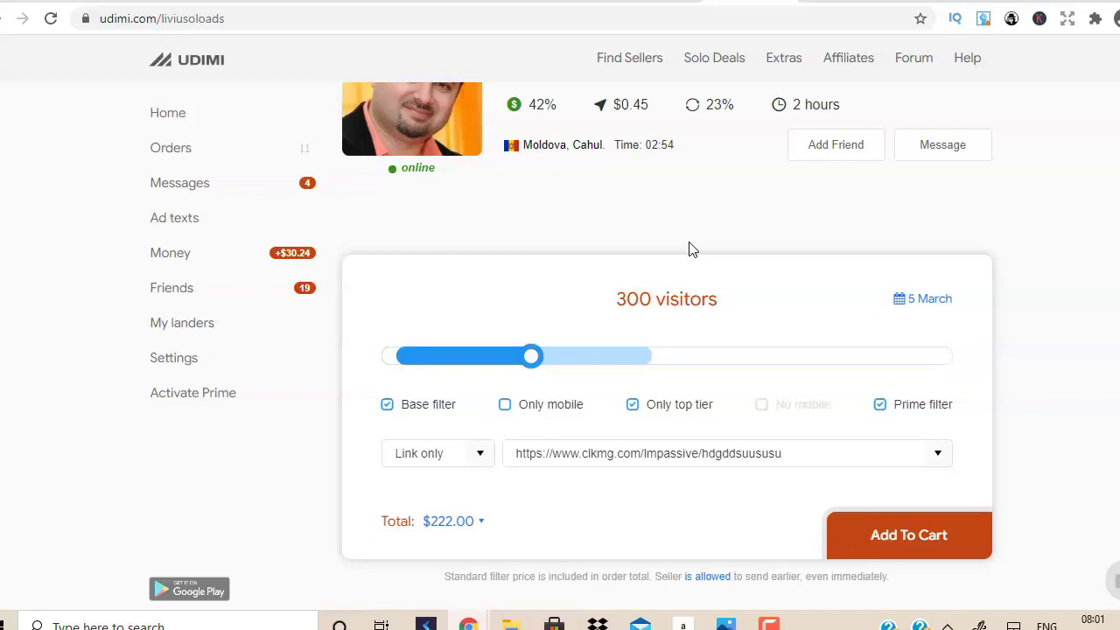
# Close the testclickbank video edit dialog in ClickMagick and scroll back up the Tracking Links table.
pyautogui.click(906, 2)
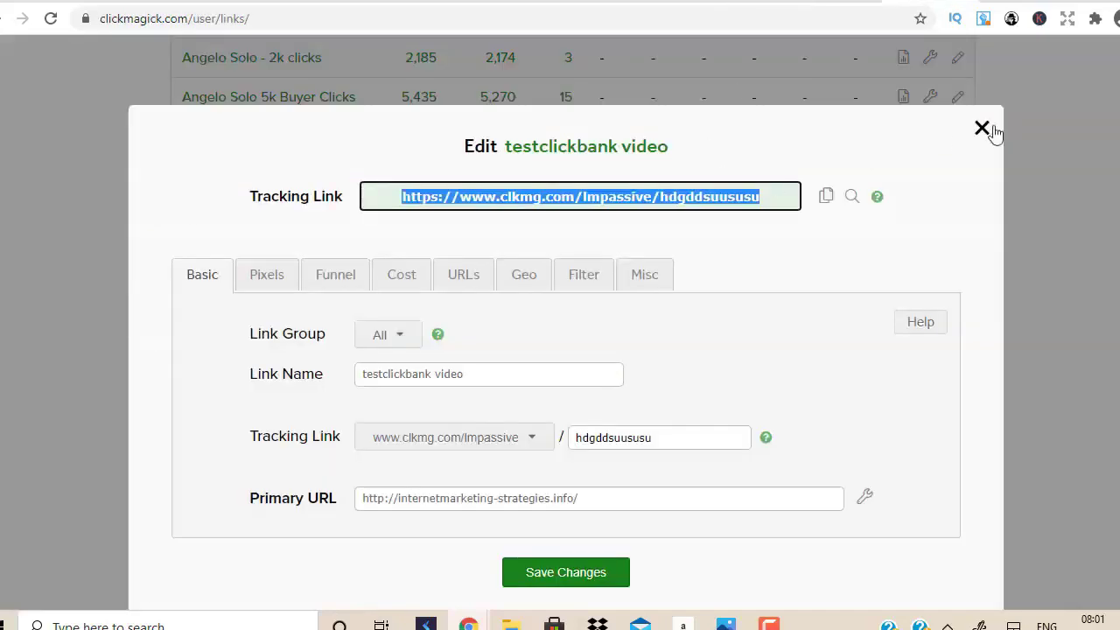
pyautogui.click(1049, 147)
pyautogui.scroll(2, 1049, 148)
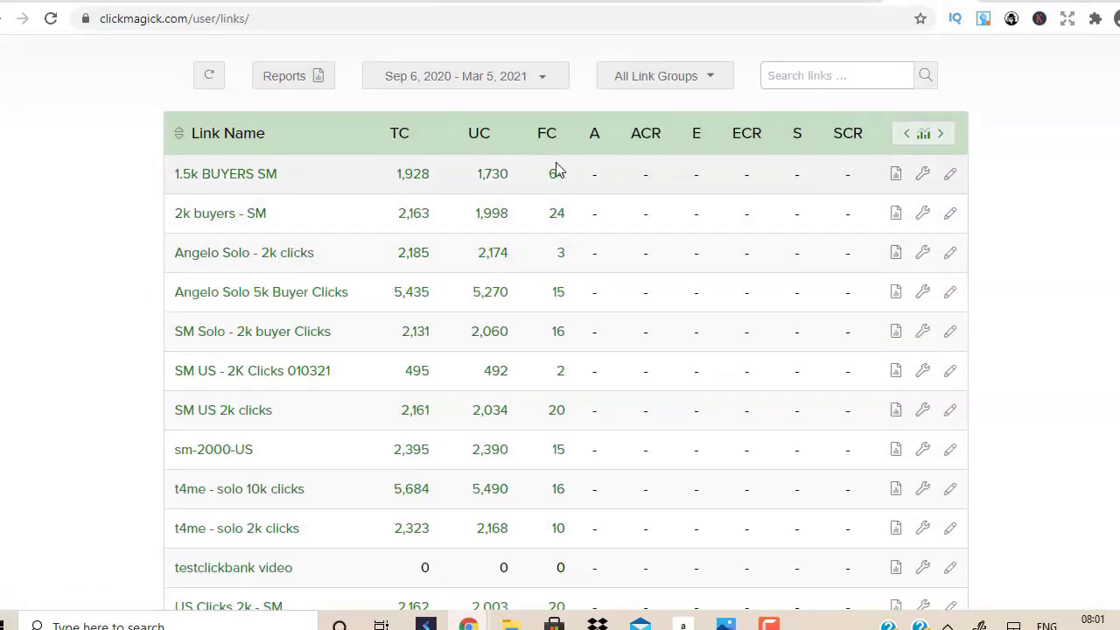
pyautogui.moveTo(560, 179)
pyautogui.mouseDown()
pyautogui.moveTo(552, 175)
pyautogui.moveTo(562, 183)
pyautogui.mouseUp()
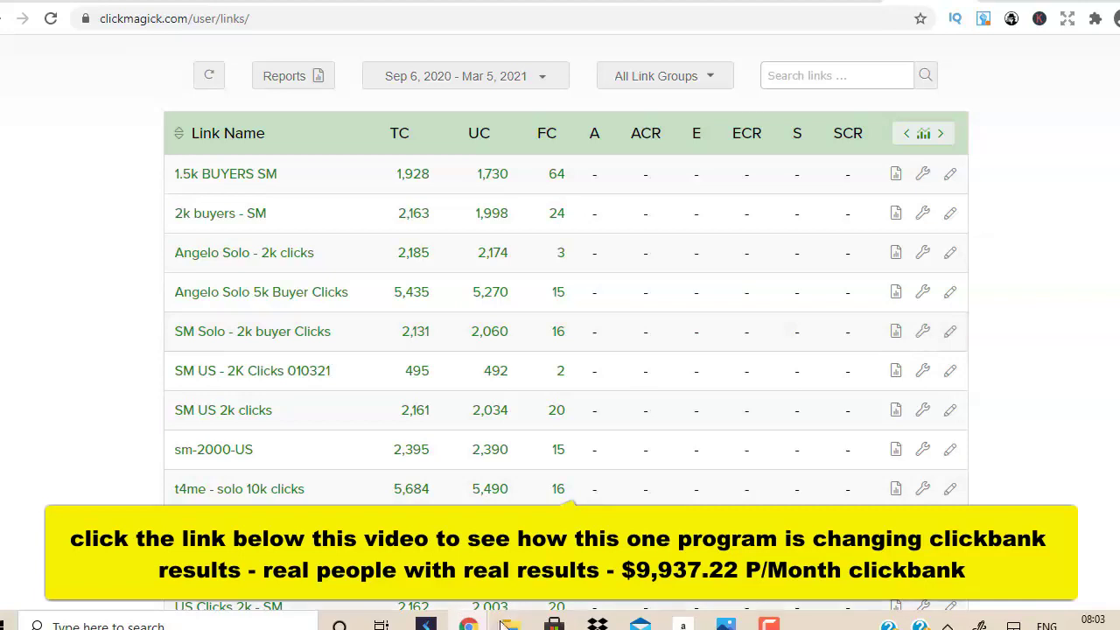
# Return to the YouTube money-making video window and look through its comments.
pyautogui.moveTo(468, 624)
pyautogui.click(569, 506)
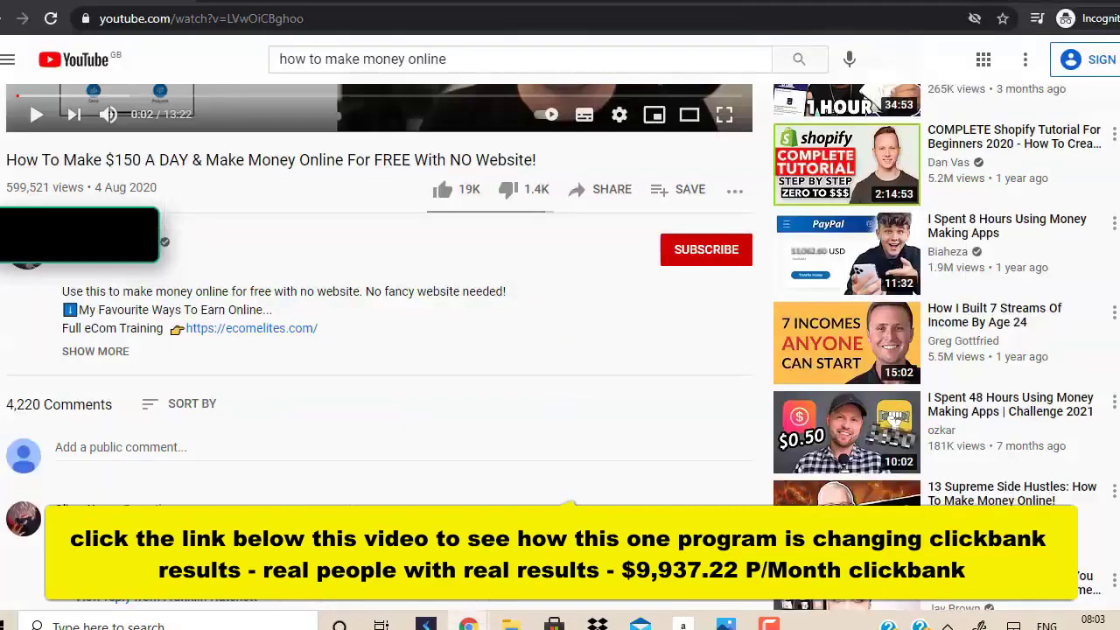
pyautogui.scroll(-7, 569, 505)
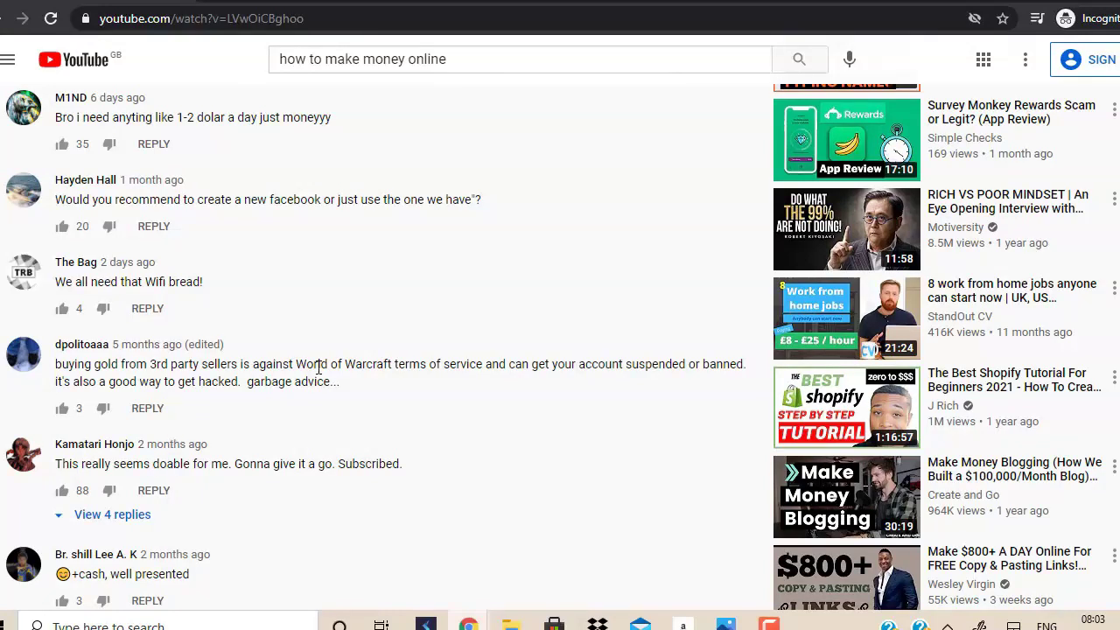
pyautogui.scroll(8, 1049, 313)
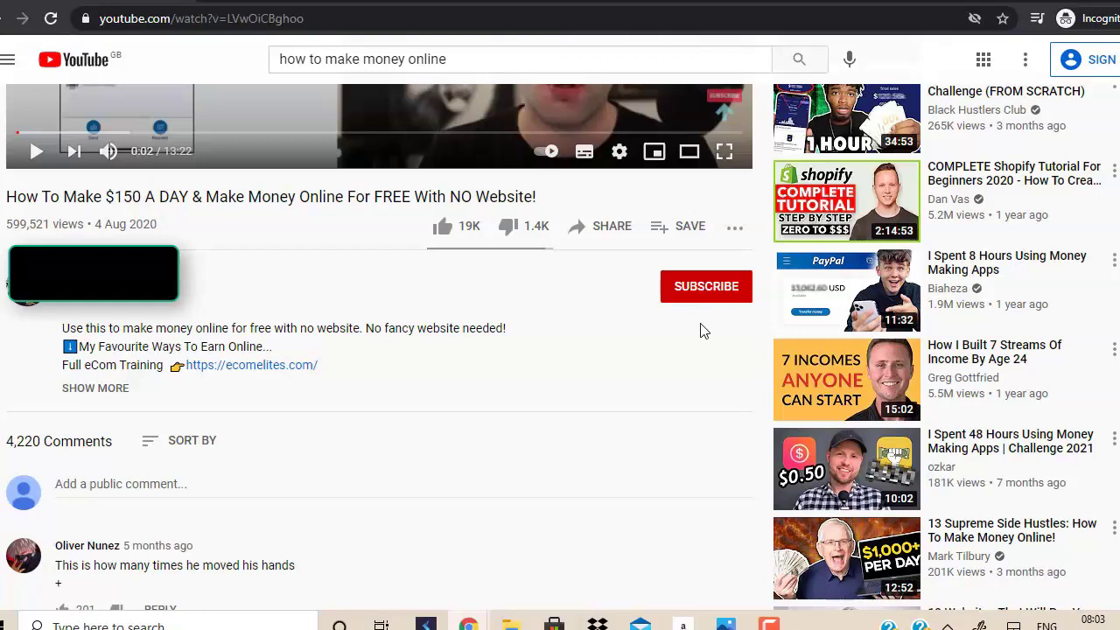
# Bring up the 'Action Takers Club' results image in the Photos app.
pyautogui.moveTo(483, 623)
pyautogui.moveTo(725, 623)
pyautogui.click(670, 550)
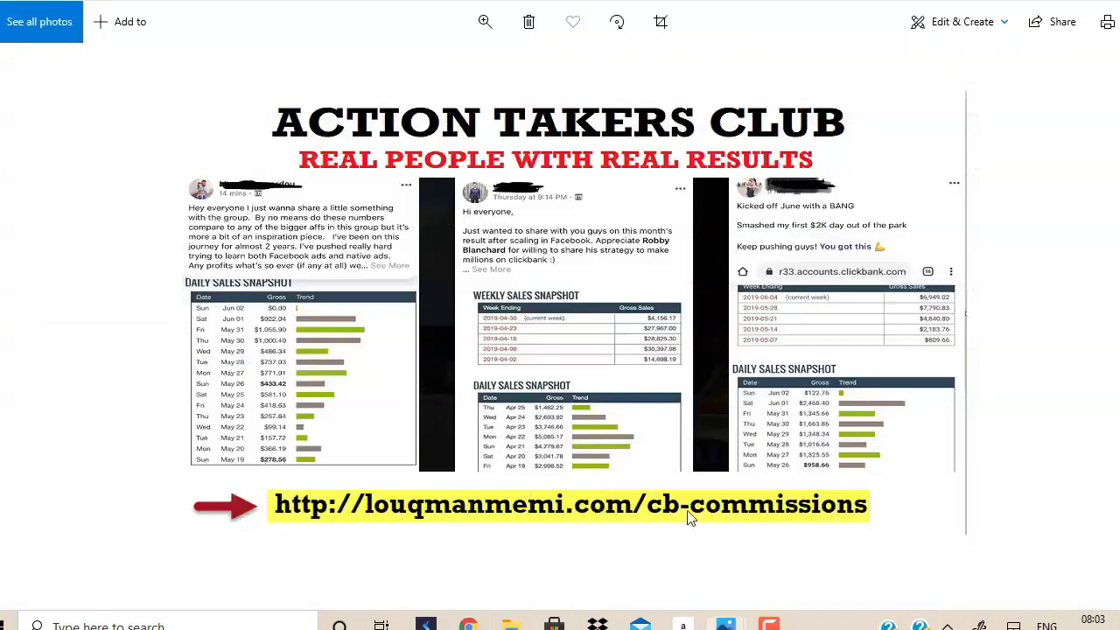